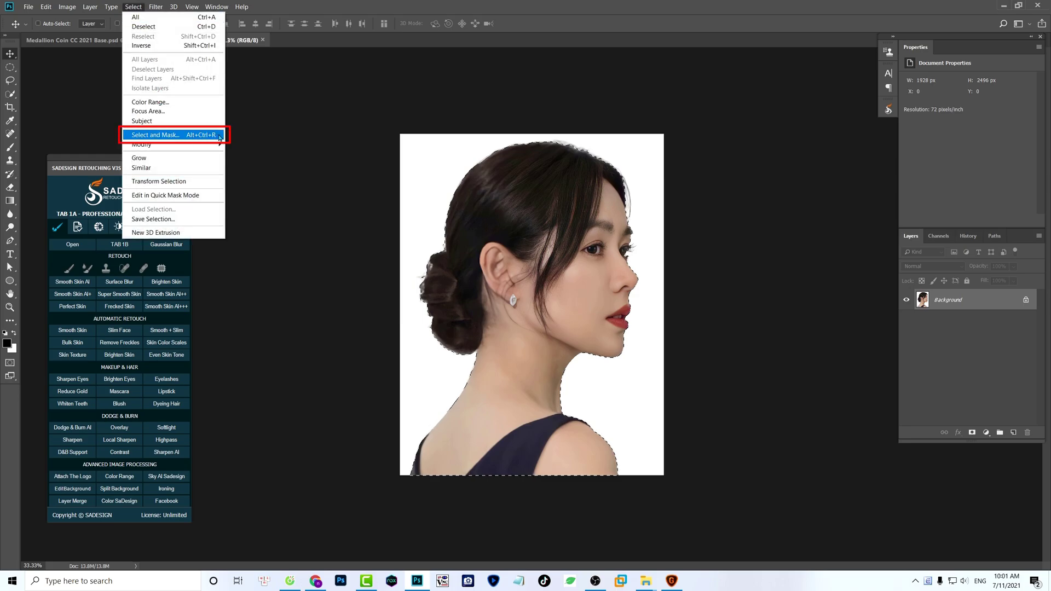
# - Refine the portrait selection's edge in Select and Mask, brushing around the hair bun and over the top of the head
pyautogui.click(218, 136)
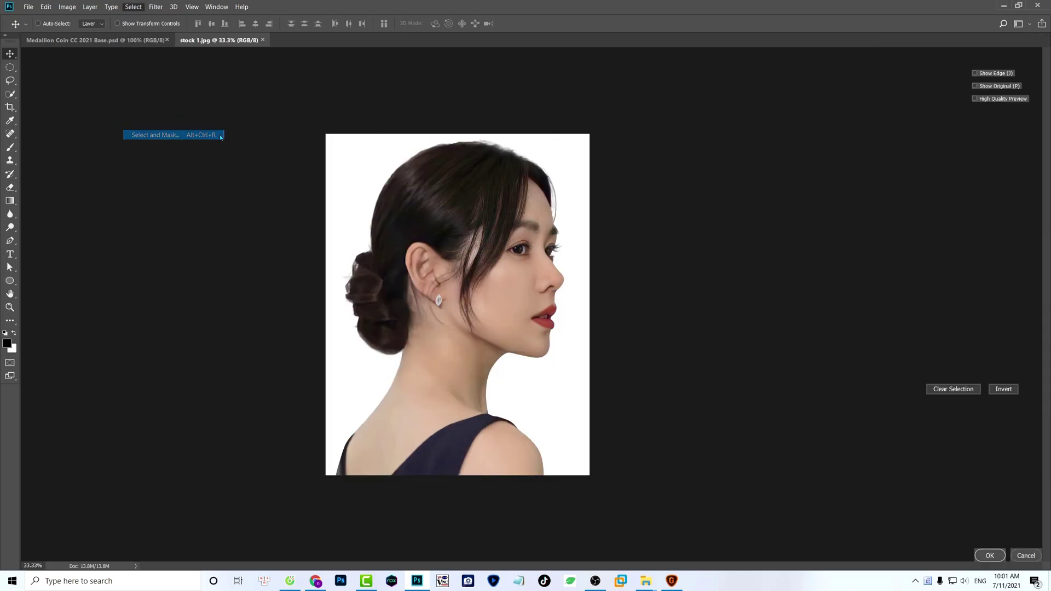
pyautogui.scroll(3, 387, 243)
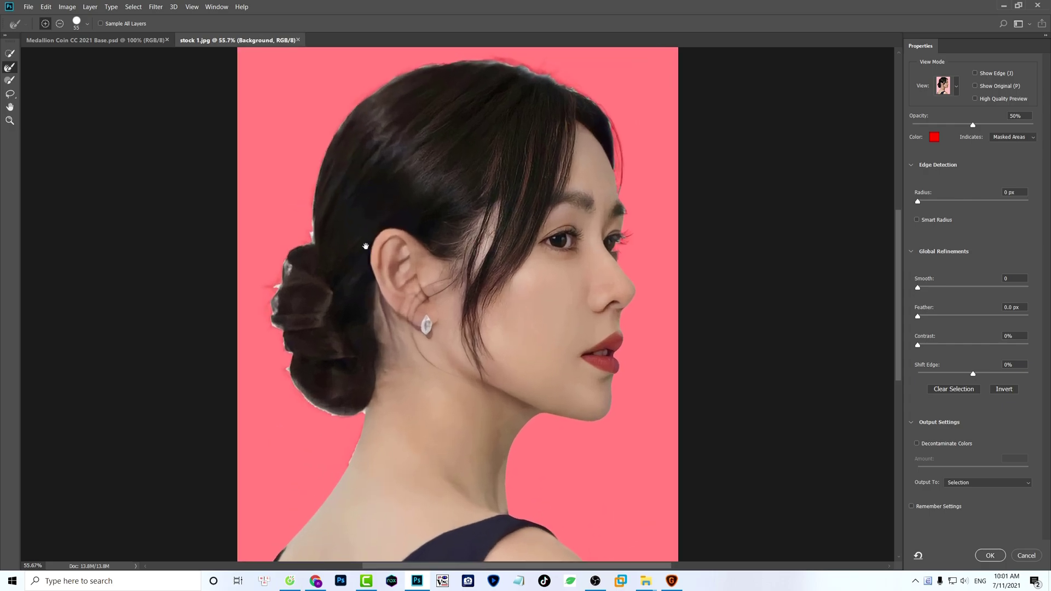
pyautogui.moveTo(296, 216)
pyautogui.mouseDown()
pyautogui.moveTo(307, 247)
pyautogui.moveTo(293, 248)
pyautogui.moveTo(265, 296)
pyautogui.moveTo(273, 283)
pyautogui.moveTo(296, 389)
pyautogui.moveTo(330, 416)
pyautogui.moveTo(356, 413)
pyautogui.moveTo(347, 429)
pyautogui.moveTo(340, 399)
pyautogui.mouseUp()
pyautogui.moveTo(310, 229)
pyautogui.mouseDown()
pyautogui.moveTo(316, 152)
pyautogui.moveTo(349, 104)
pyautogui.moveTo(417, 68)
pyautogui.moveTo(491, 59)
pyautogui.moveTo(570, 91)
pyautogui.moveTo(511, 66)
pyautogui.moveTo(613, 119)
pyautogui.moveTo(628, 165)
pyautogui.mouseUp()
# - Refine the mask edge around the eyebrow and eyelashes with a smaller refine edge brush
pyautogui.scroll(3, 628, 164)
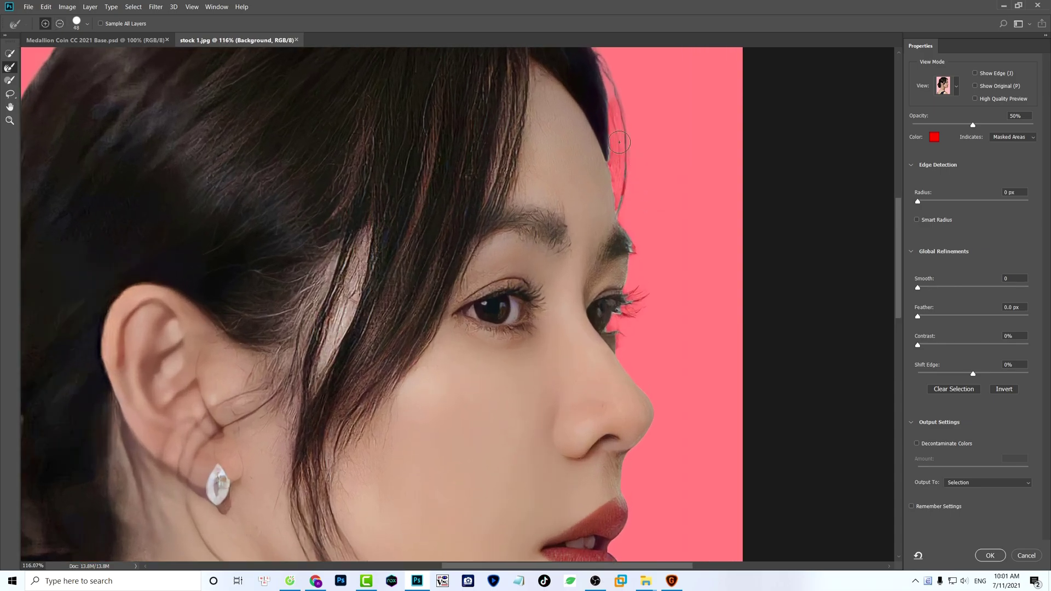
pyautogui.press('[')
pyautogui.press('[')
pyautogui.press('[')
pyautogui.press('[')
pyautogui.moveTo(637, 244); pyautogui.dragTo(644, 252)
pyautogui.moveTo(650, 309)
pyautogui.mouseDown()
pyautogui.moveTo(627, 317)
pyautogui.moveTo(645, 298)
pyautogui.mouseUp()
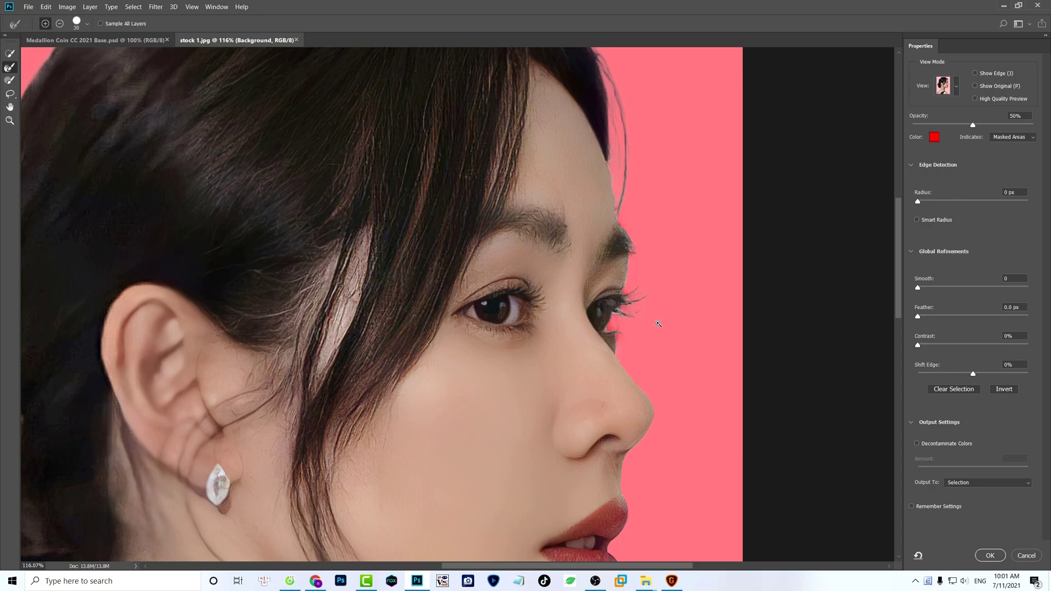
pyautogui.scroll(-4, 627, 374)
pyautogui.scroll(-3, 627, 374)
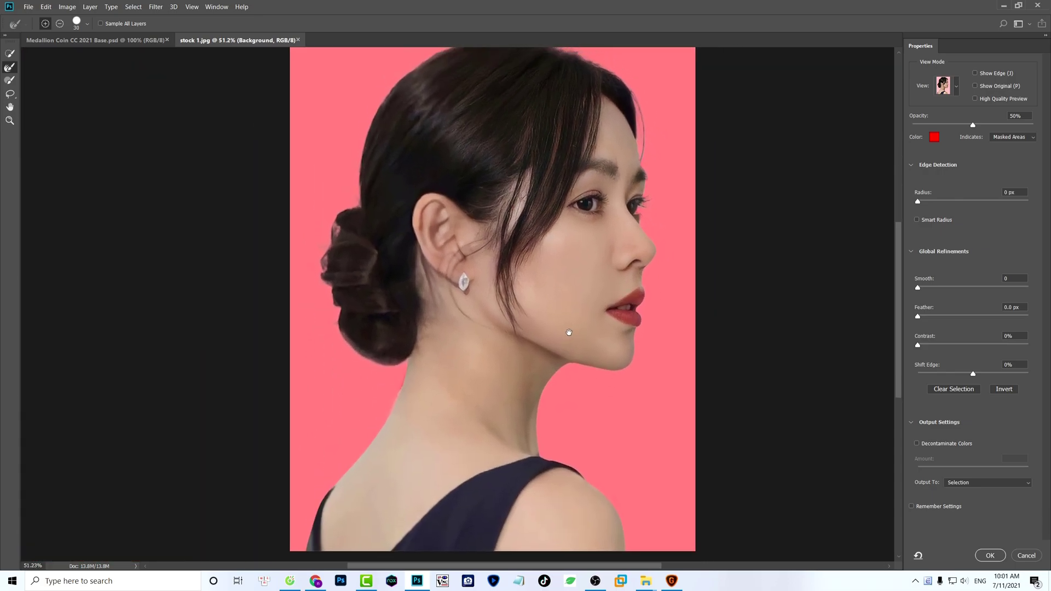
# - Enable Decontaminate Colors and output the refined selection to a new layer
pyautogui.click(940, 448)
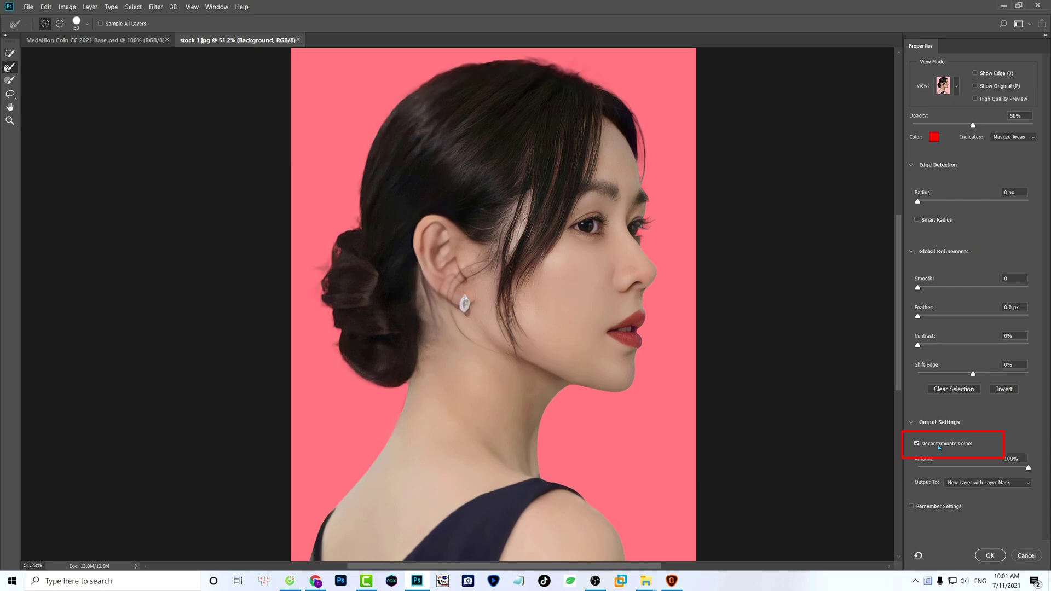
pyautogui.click(979, 483)
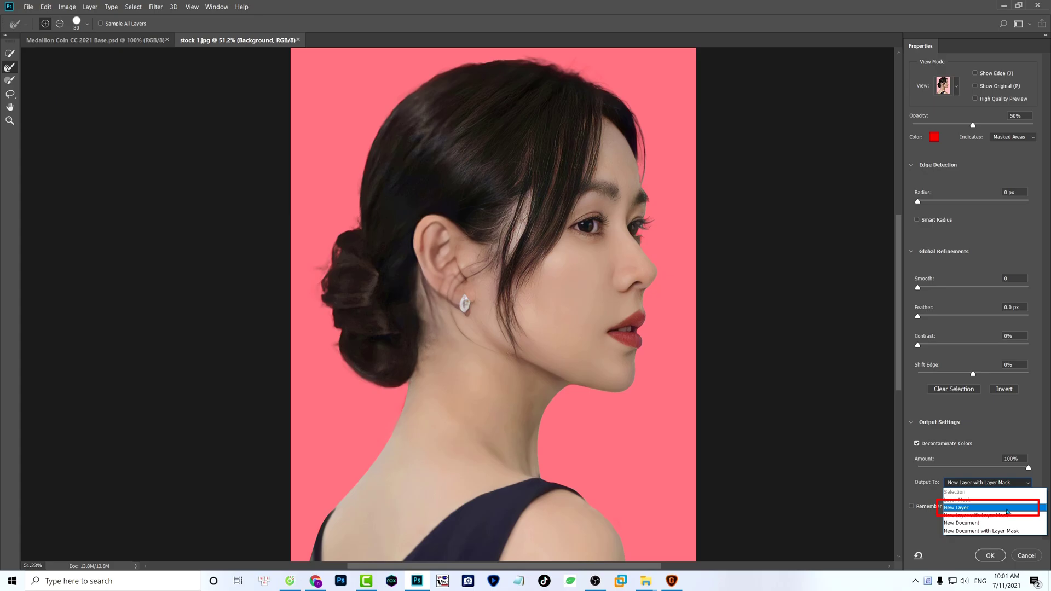
pyautogui.click(958, 508)
pyautogui.click(991, 556)
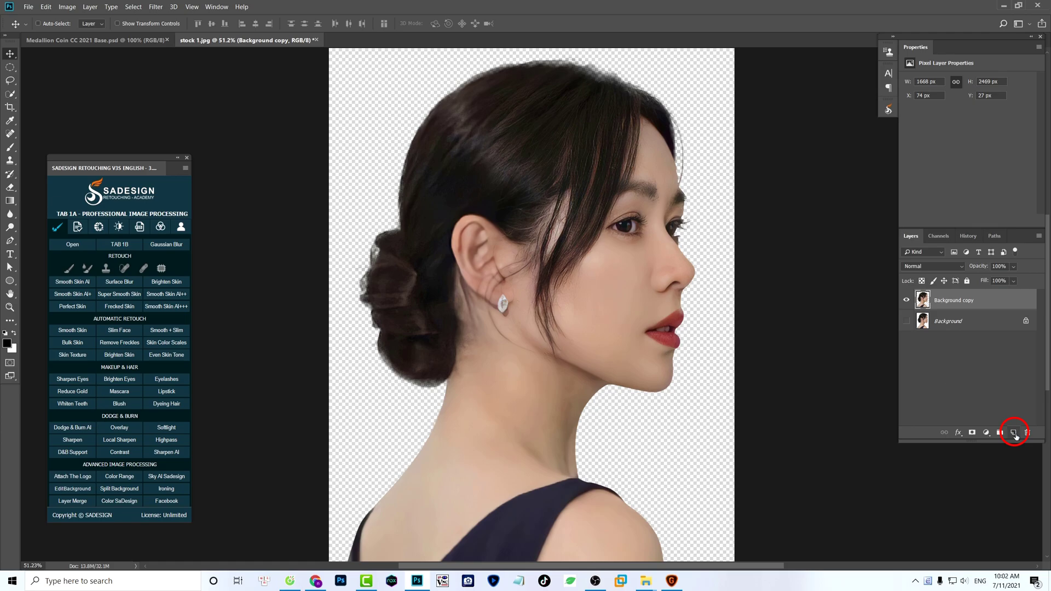
# - Add a new layer directly beneath the cutout portrait and fill it with gray at 65% brightness
pyautogui.click(1014, 433)
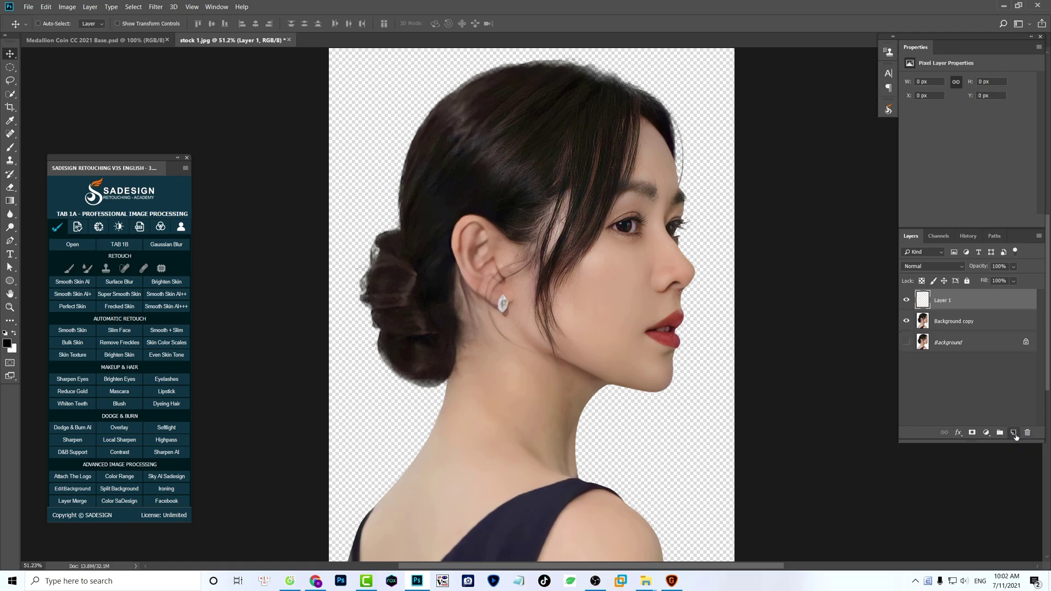
pyautogui.moveTo(941, 305); pyautogui.dragTo(942, 332)
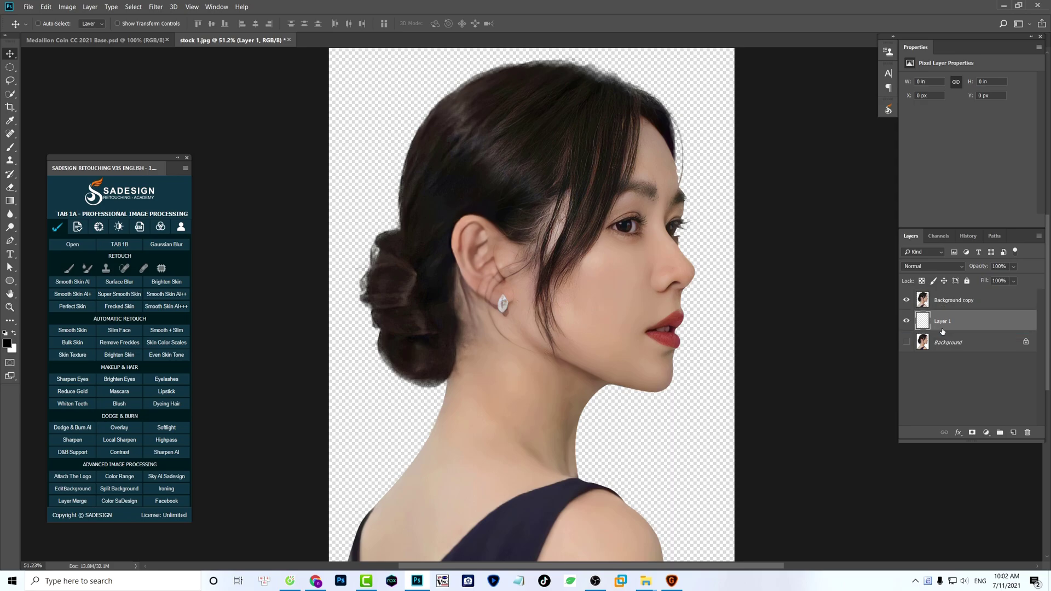
pyautogui.click(7, 344)
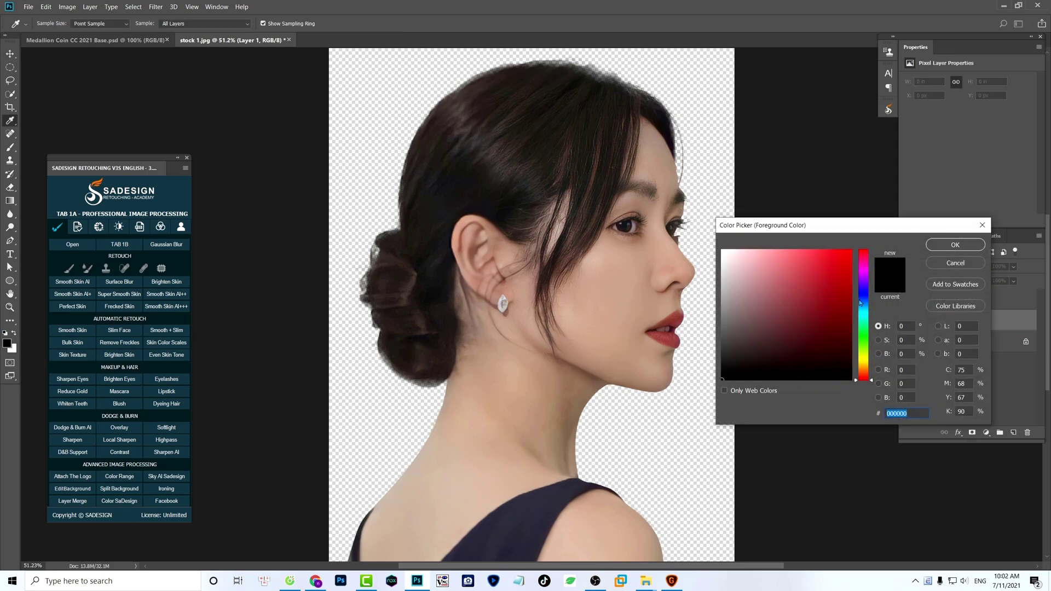
pyautogui.doubleClick(912, 354)
pyautogui.write('65')
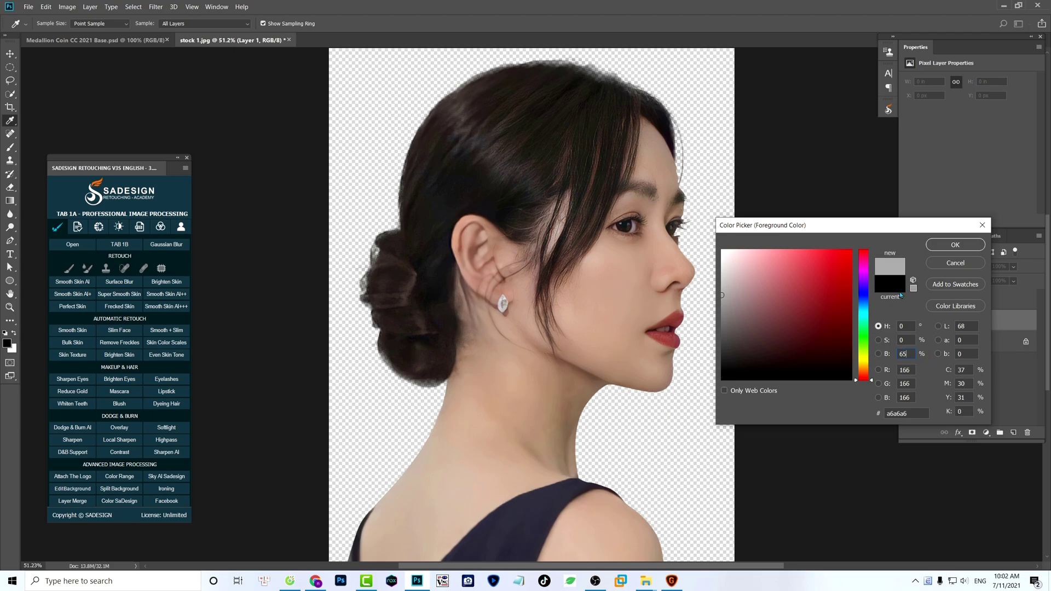
pyautogui.click(955, 245)
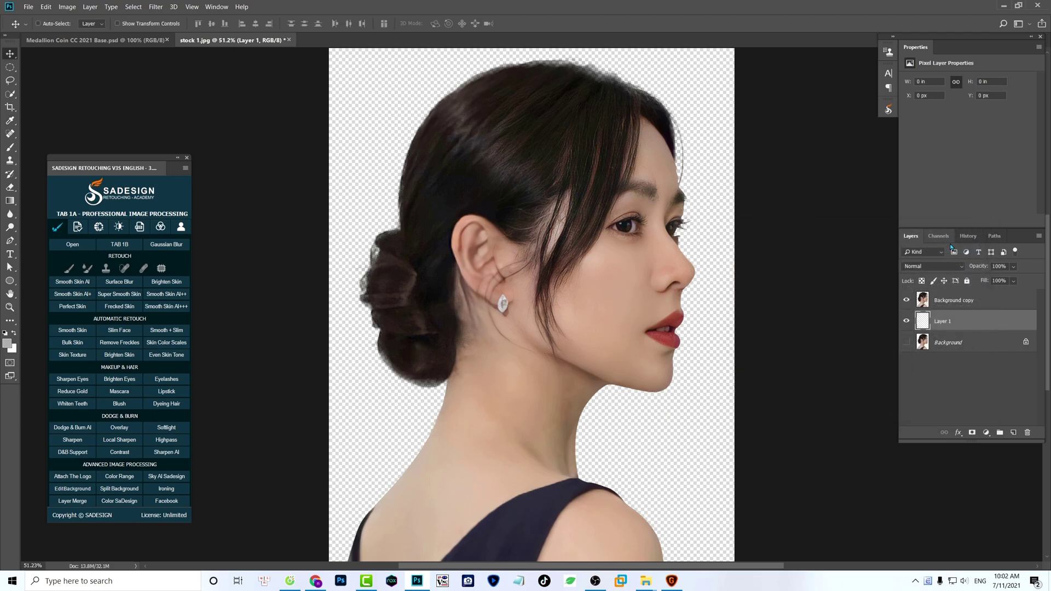
pyautogui.hotkey('alt', 'Delete')
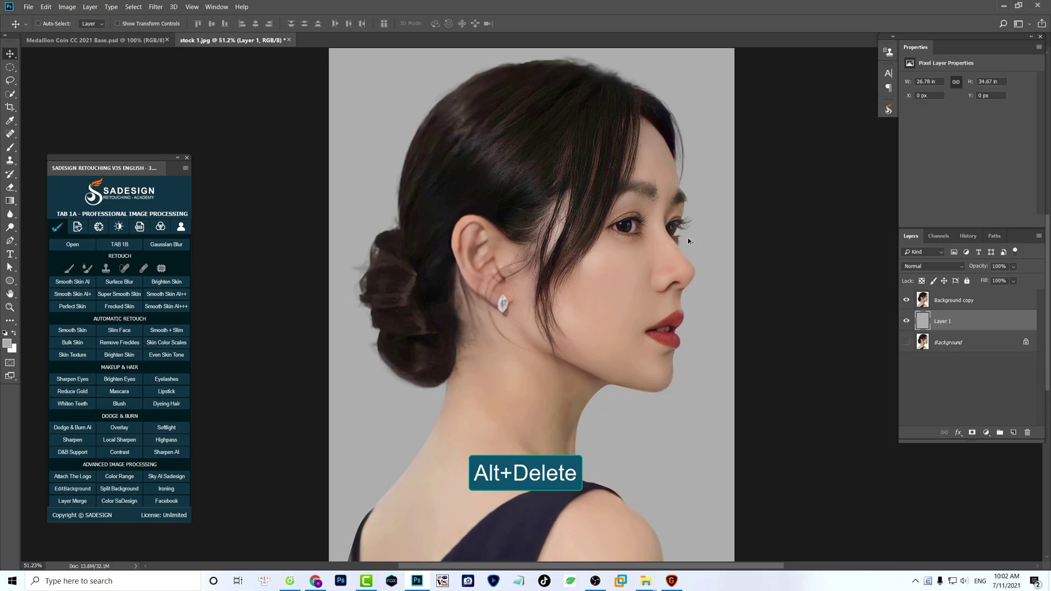
# - Scale the cutout portrait down to about 65% around its center and convert its layer to a smart object
pyautogui.click(960, 302)
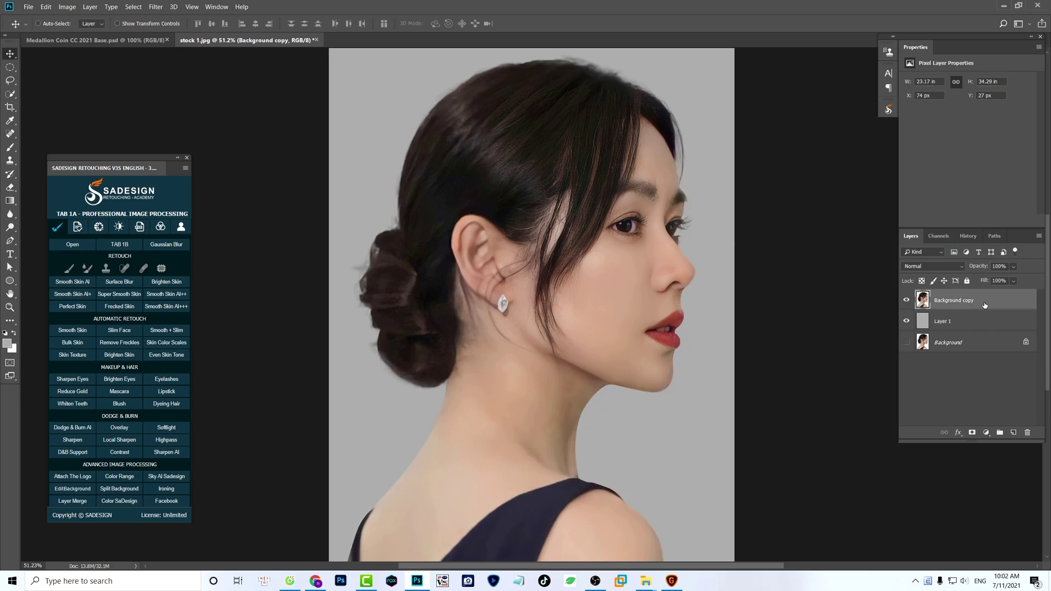
pyautogui.hotkey('ctrl', 't')
pyautogui.scroll(-1, 655, 345)
pyautogui.moveTo(667, 518); pyautogui.dragTo(607, 450)
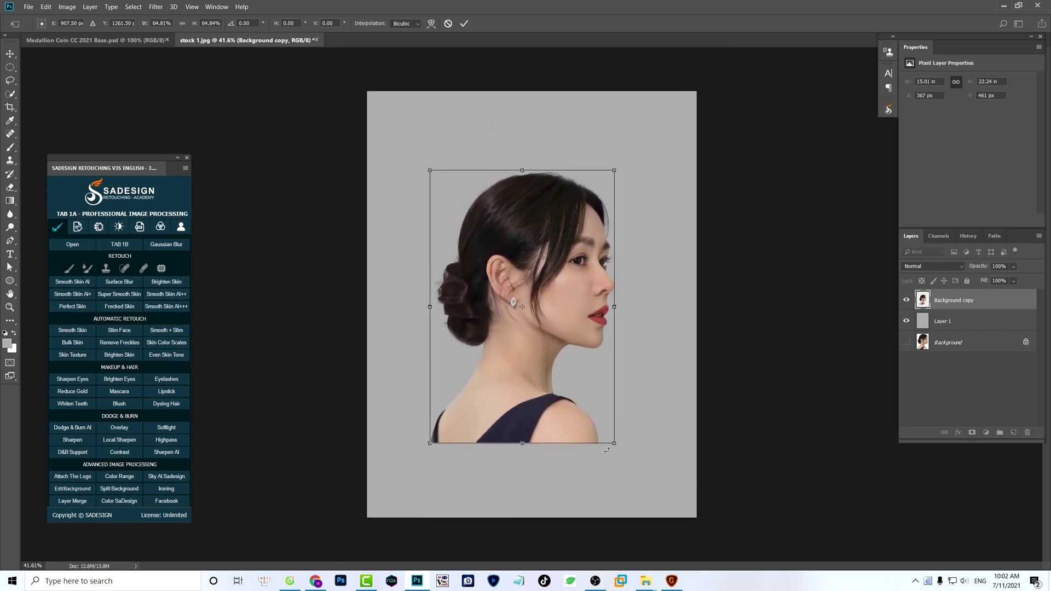
pyautogui.press('Return')
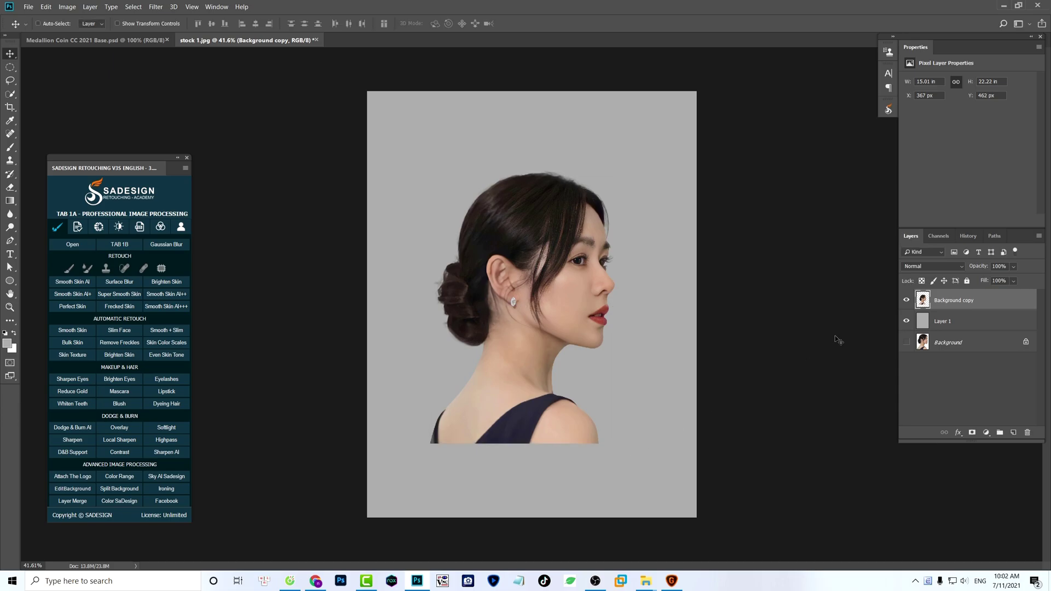
pyautogui.rightClick(962, 300)
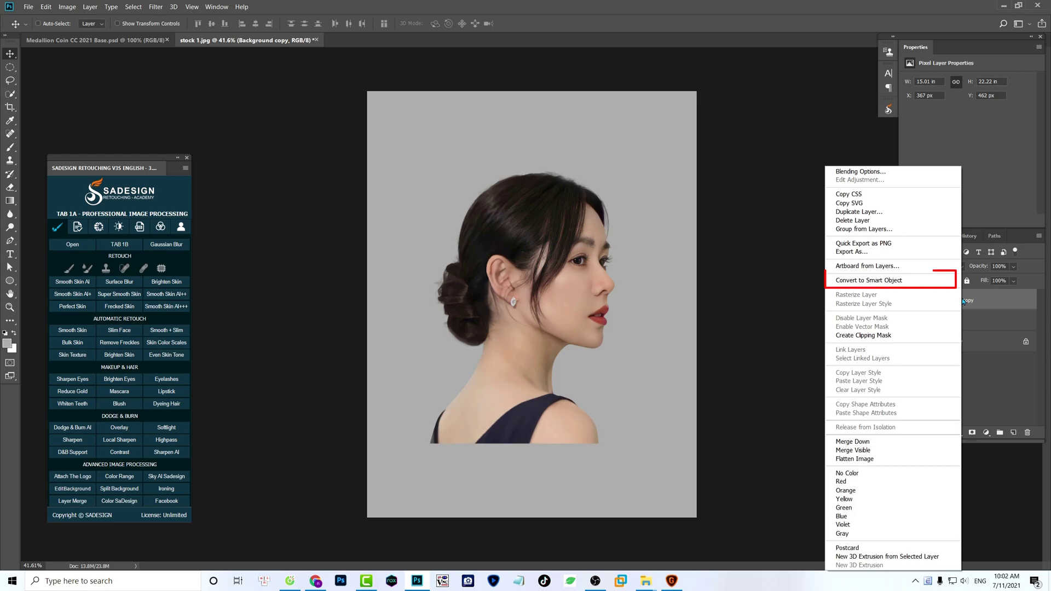
pyautogui.click(928, 285)
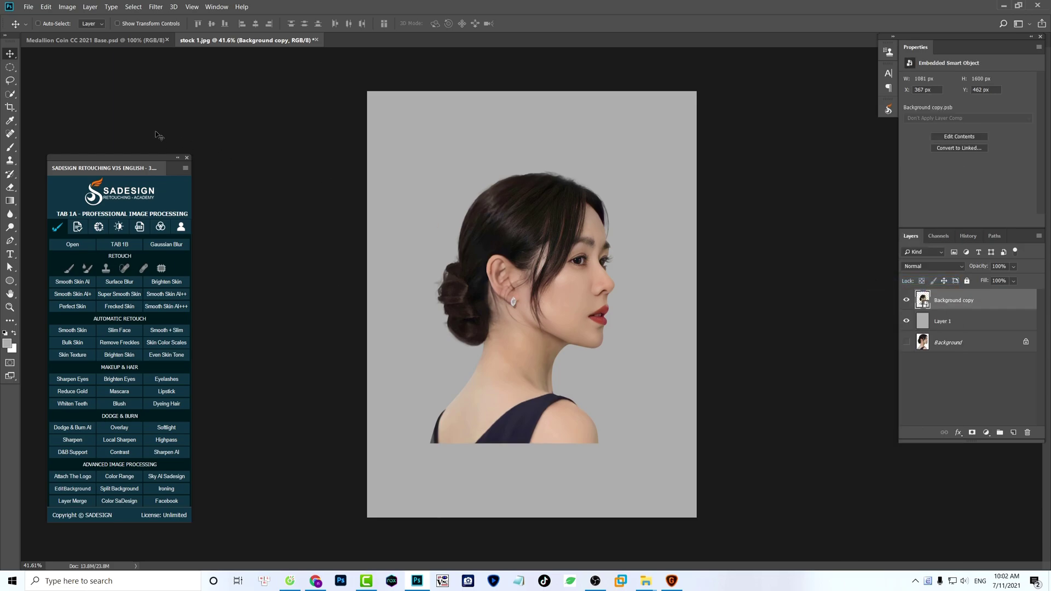
# - Make a circular selection around the head and shoulders with the Elliptical Marquee tool and turn it into a layer mask
pyautogui.click(9, 68)
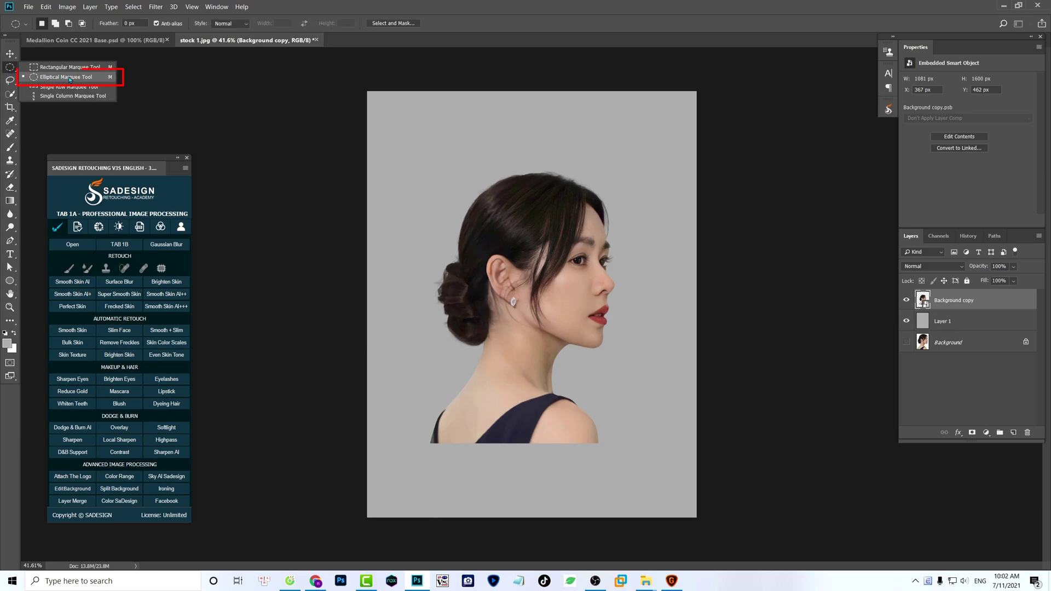
pyautogui.click(102, 80)
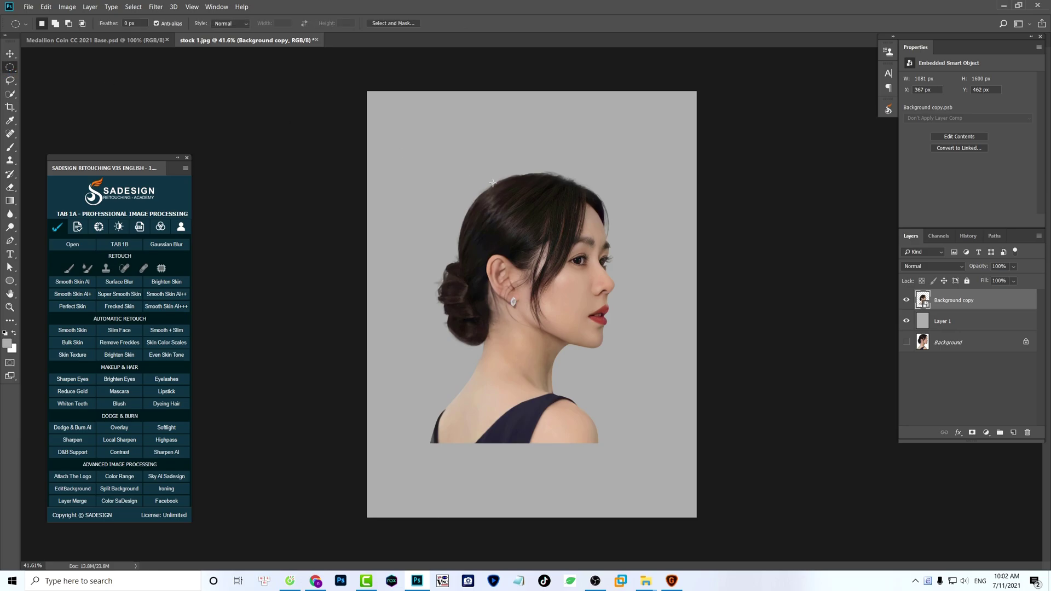
pyautogui.moveTo(398, 137); pyautogui.dragTo(687, 429)
pyautogui.moveTo(564, 322); pyautogui.dragTo(559, 317)
pyautogui.click(976, 434)
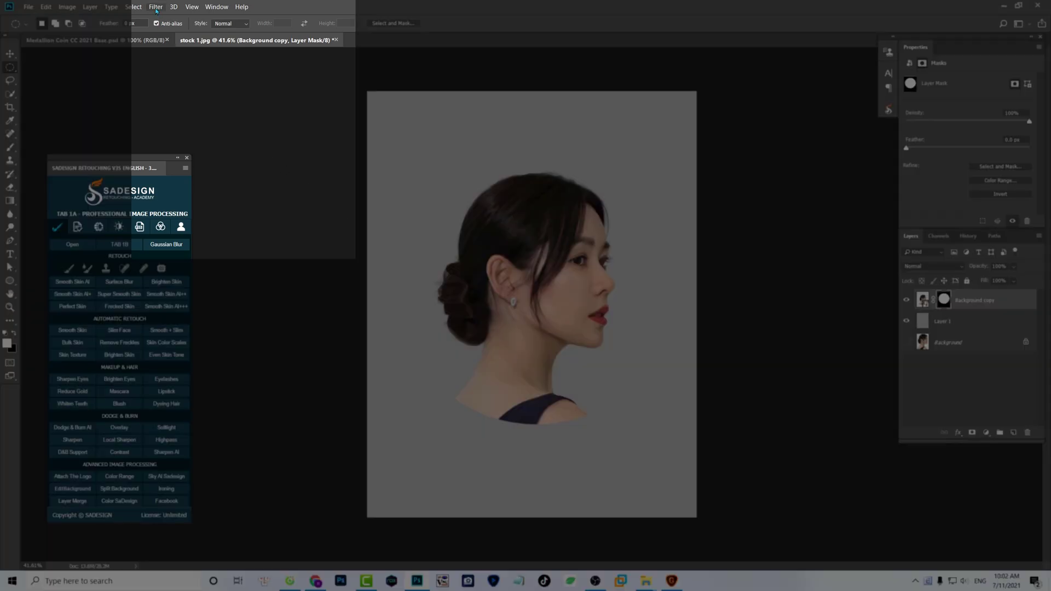
# - Apply a Surface Blur to the portrait's layer mask with radius 10 pixels and threshold 10 levels
pyautogui.click(156, 7)
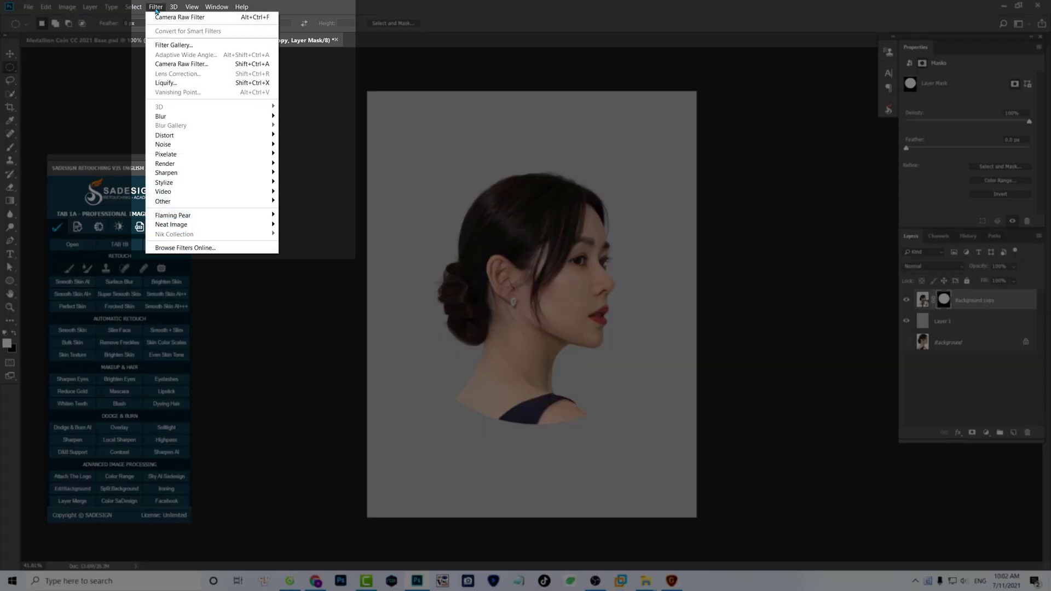
pyautogui.moveTo(179, 117)
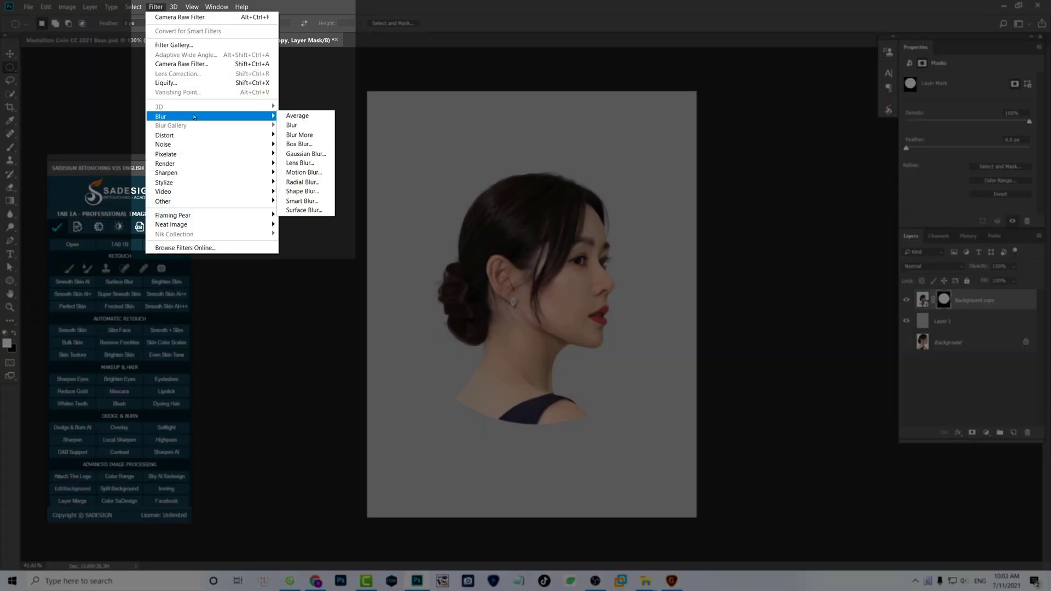
pyautogui.click(305, 210)
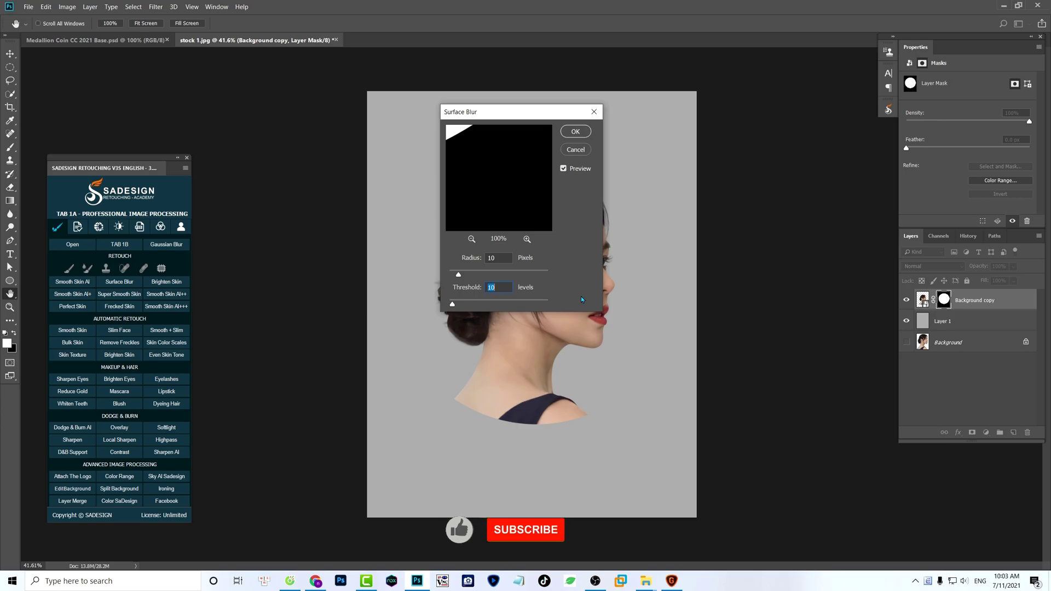
pyautogui.click(502, 258)
pyautogui.click(511, 292)
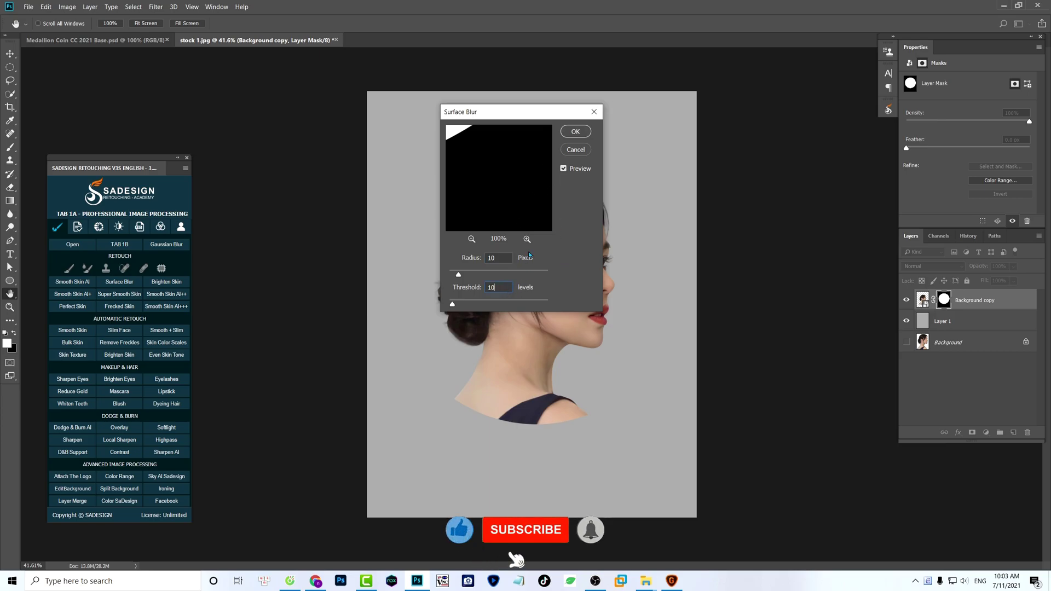
pyautogui.click(584, 131)
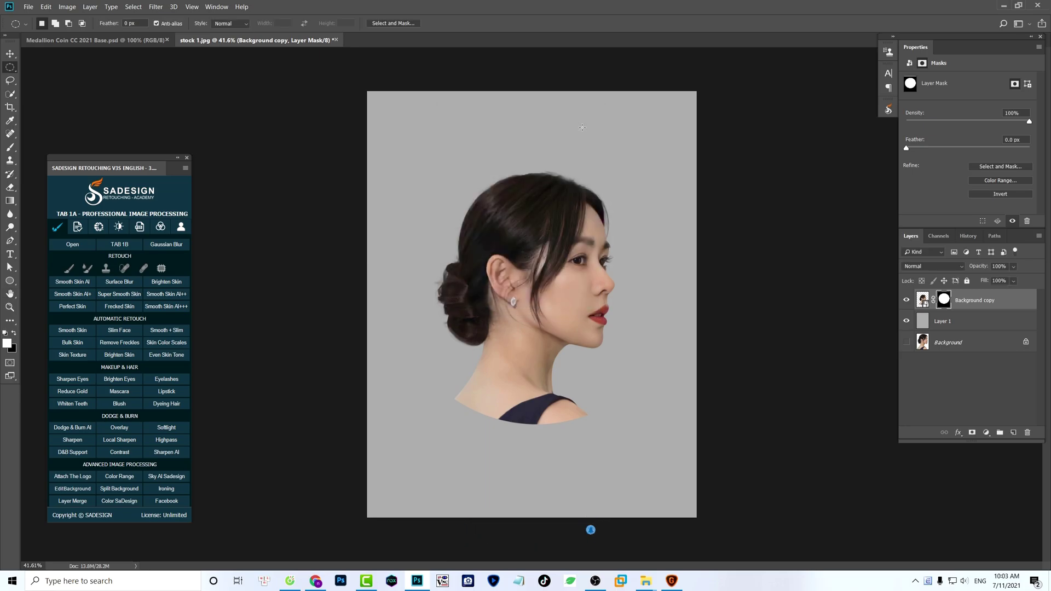
# - Combine the masked portrait and the gray layer into one smart object and add a Black & White adjustment layer above it
pyautogui.click(970, 323)
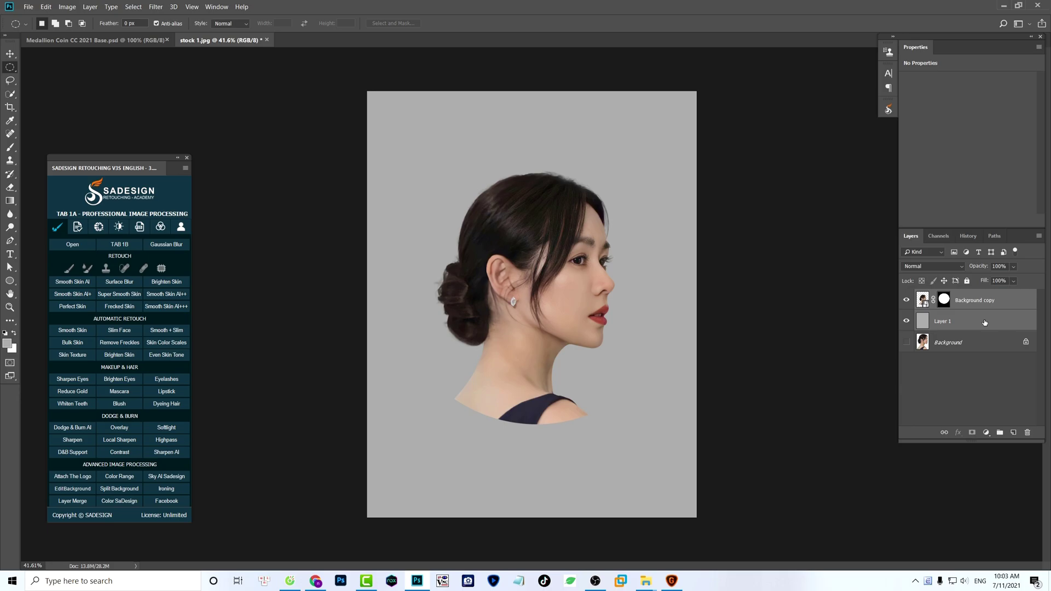
pyautogui.rightClick(984, 322)
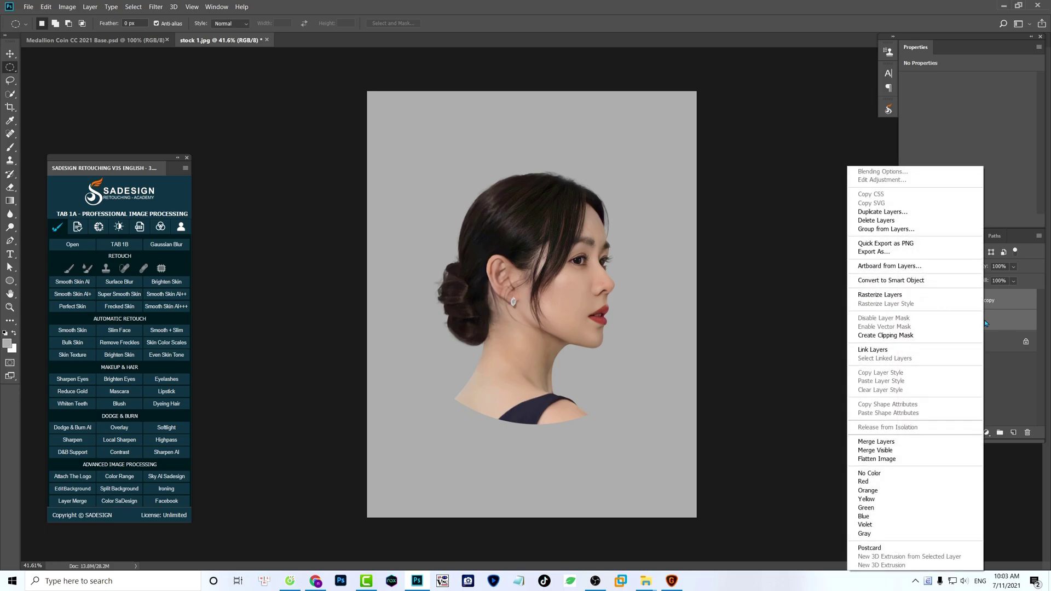
pyautogui.click(974, 287)
pyautogui.click(991, 434)
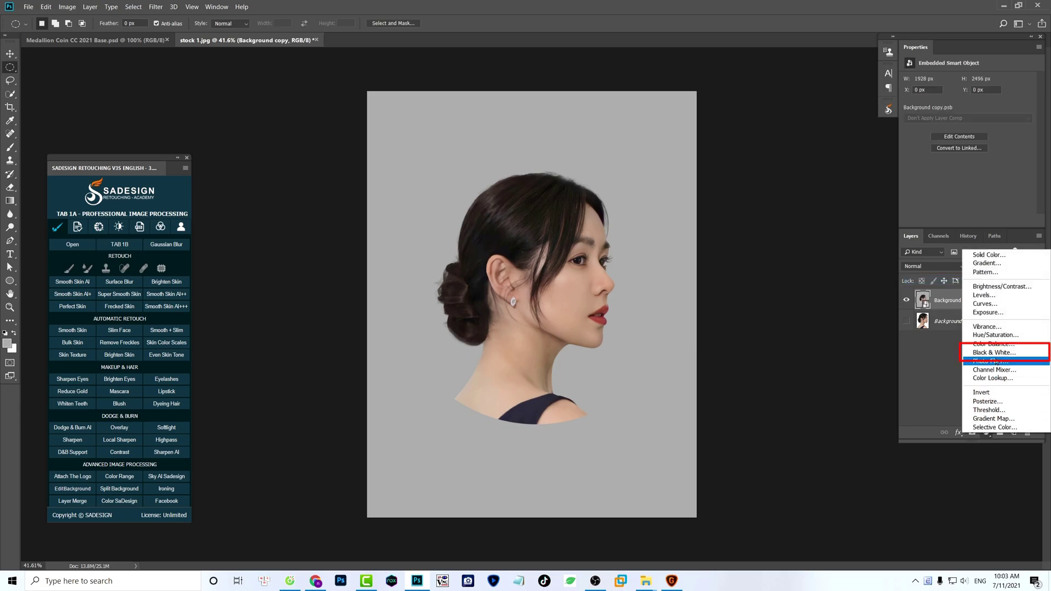
pyautogui.click(1032, 354)
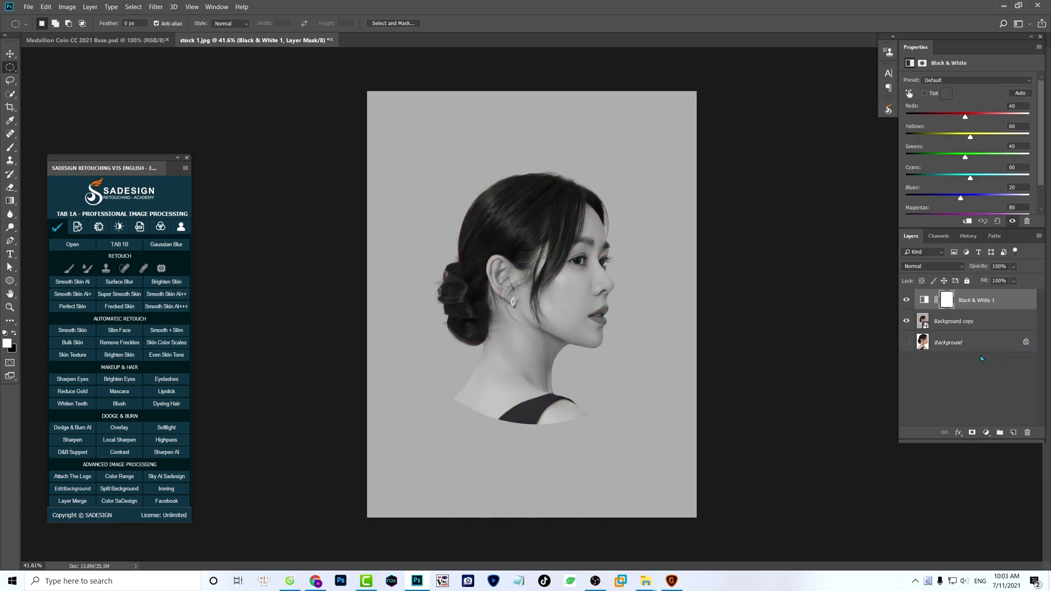
# - Apply a Grain texture filter to the portrait smart object with intensity 5, contrast 50 and the Soft grain type
pyautogui.click(942, 326)
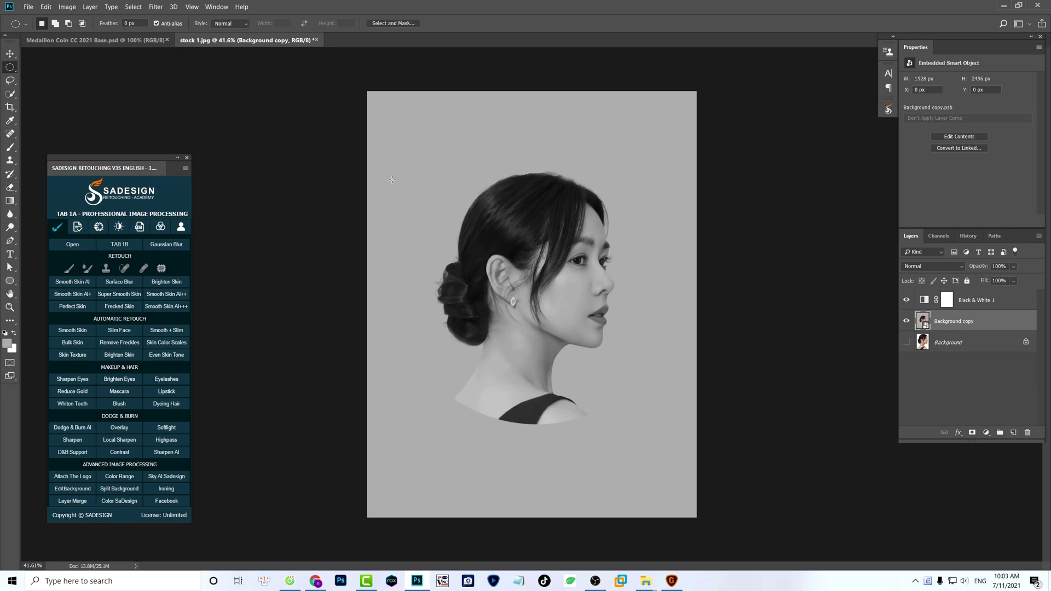
pyautogui.click(155, 7)
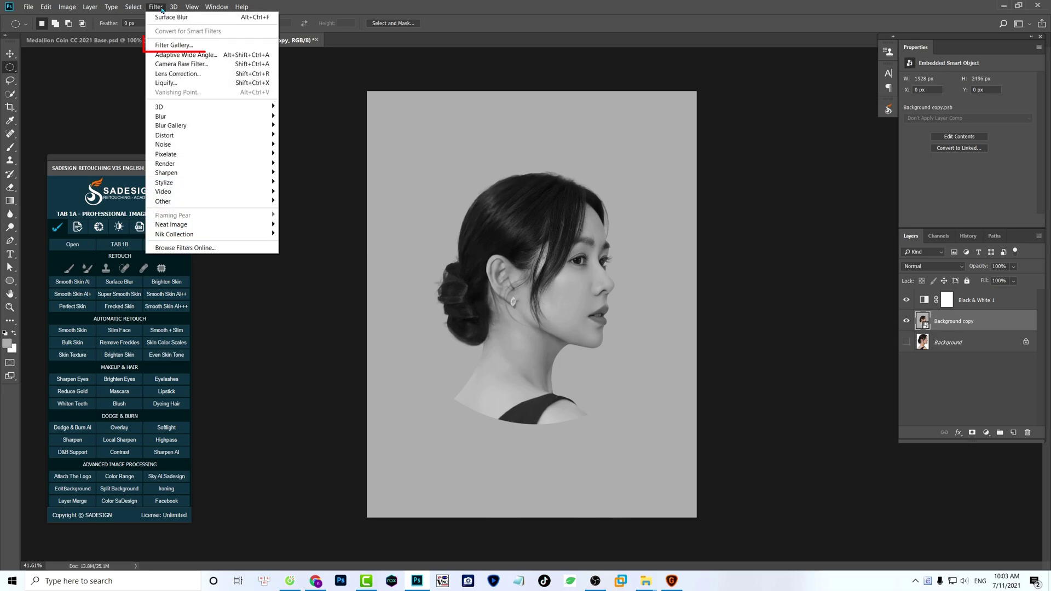
pyautogui.click(166, 45)
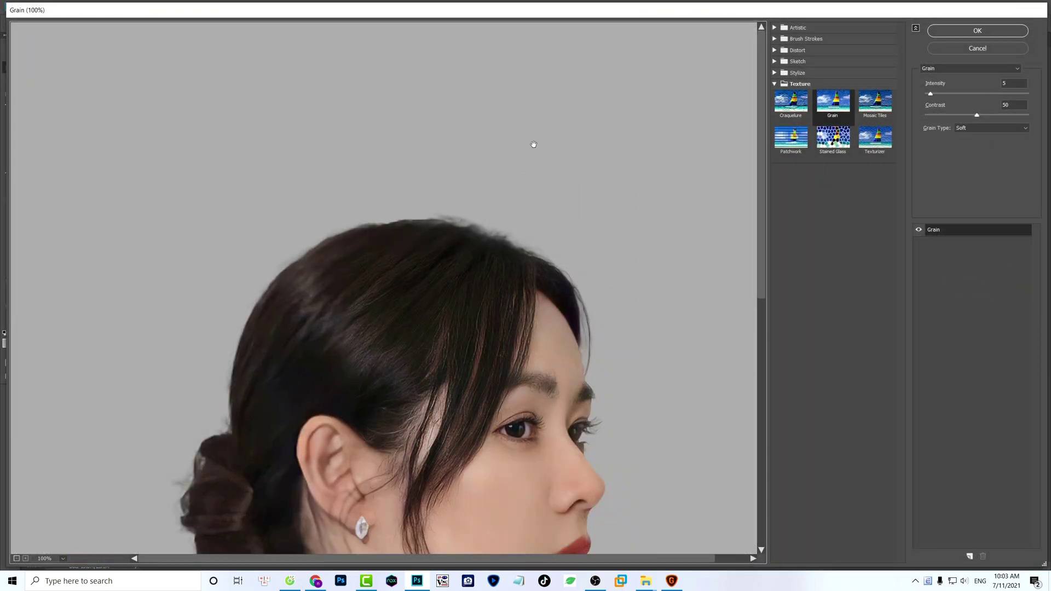
pyautogui.click(790, 86)
pyautogui.click(791, 87)
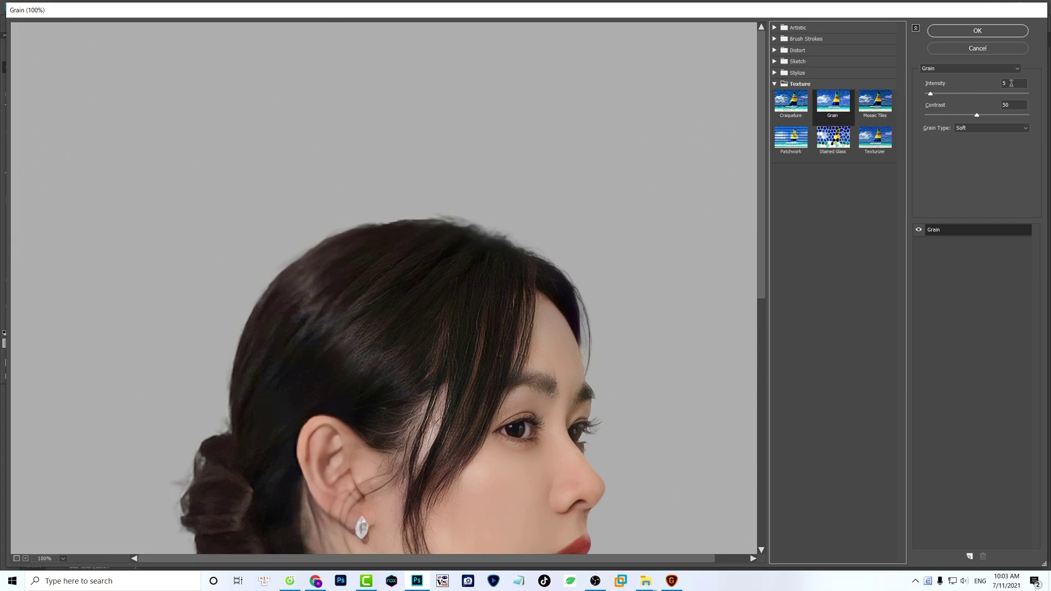
pyautogui.click(1004, 128)
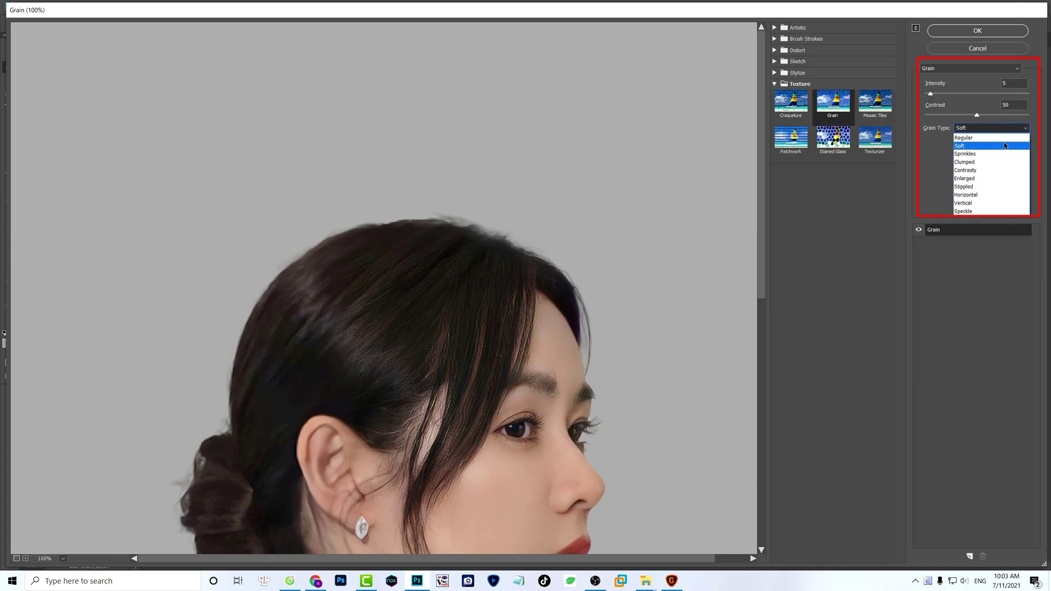
pyautogui.click(1006, 146)
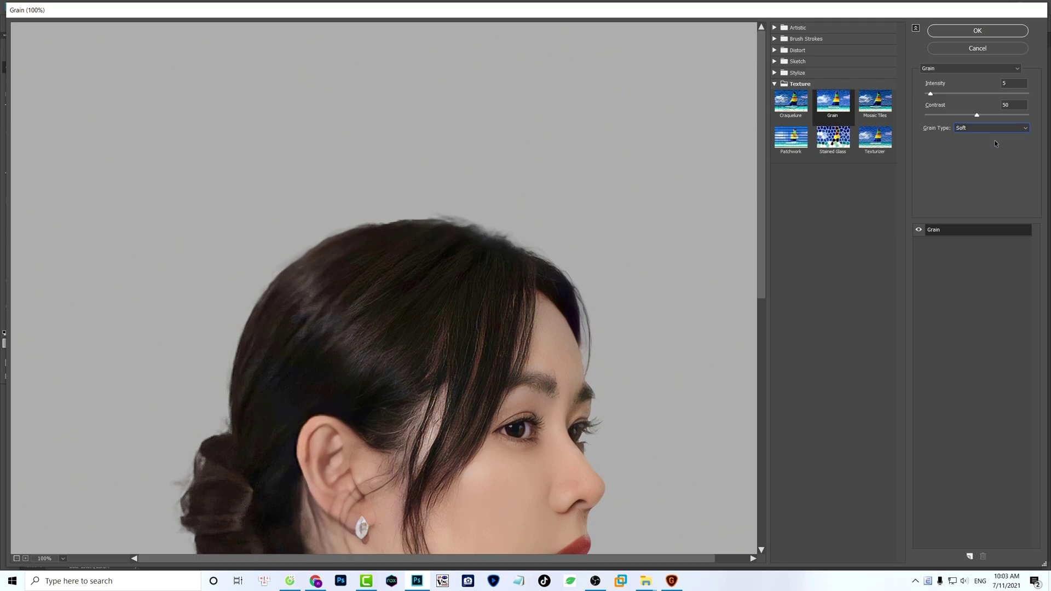
pyautogui.click(1006, 36)
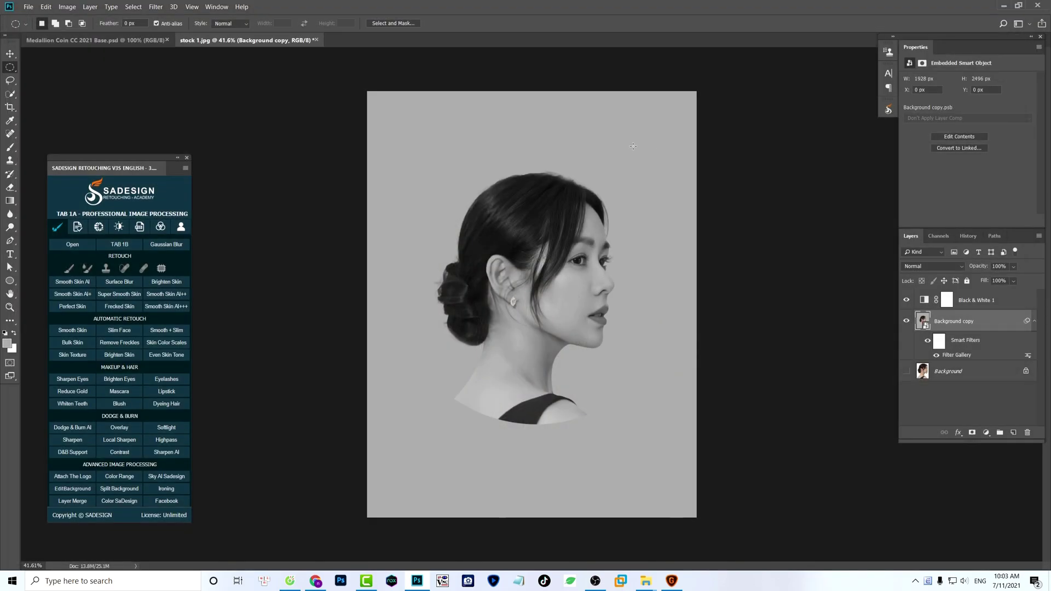
# - Combine the Black & White adjustment and the portrait layer into one smart object
pyautogui.click(987, 305)
pyautogui.rightClick(987, 304)
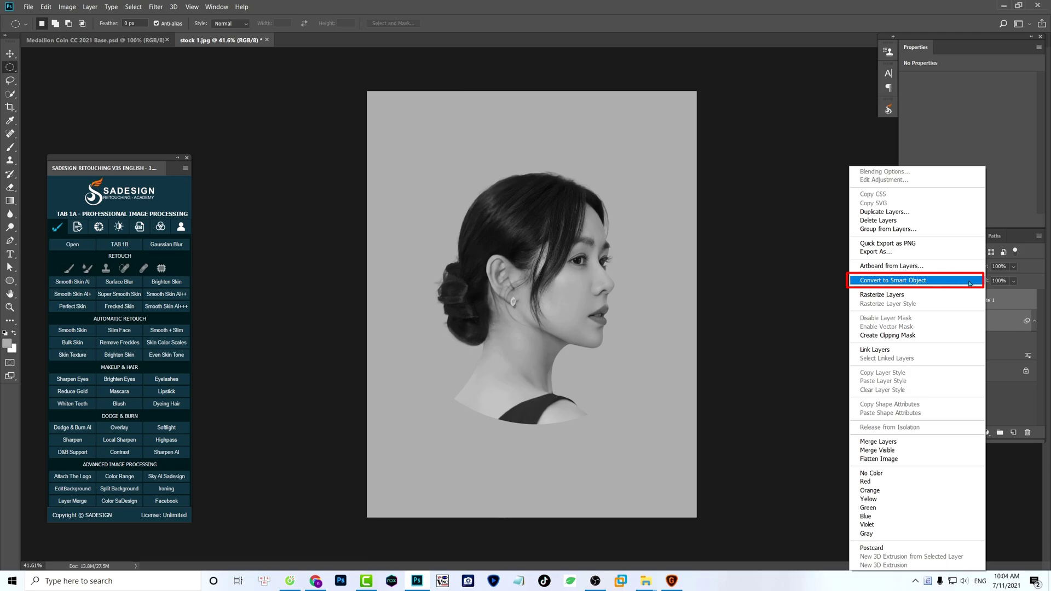
pyautogui.click(970, 284)
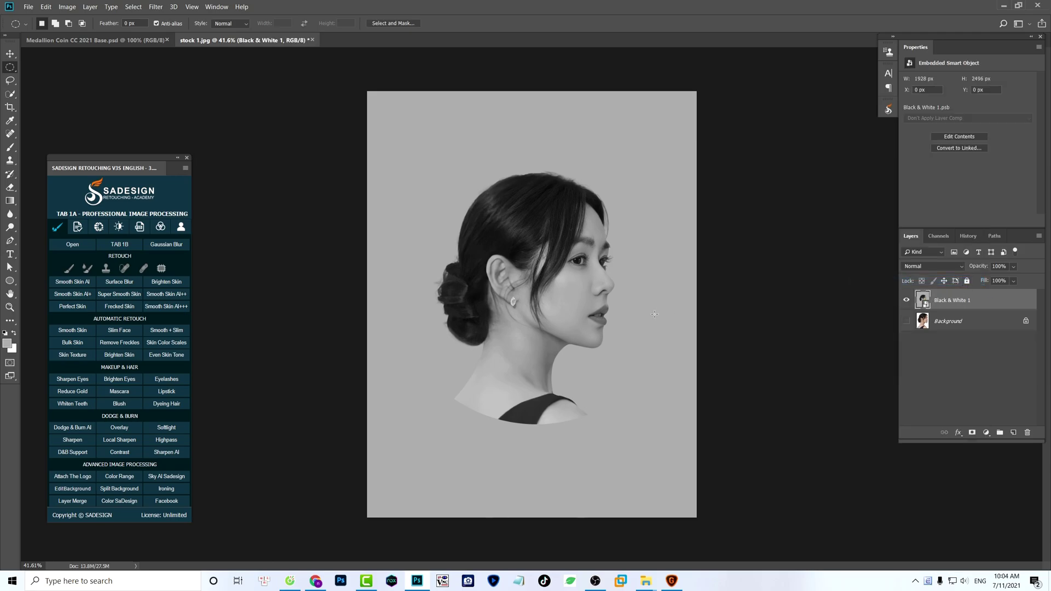
# - Bring the black-and-white portrait smart object into the Medallion Coin CC 2021 Base.psd document as a layer over the coin
pyautogui.click(10, 54)
pyautogui.moveTo(525, 262); pyautogui.dragTo(512, 294)
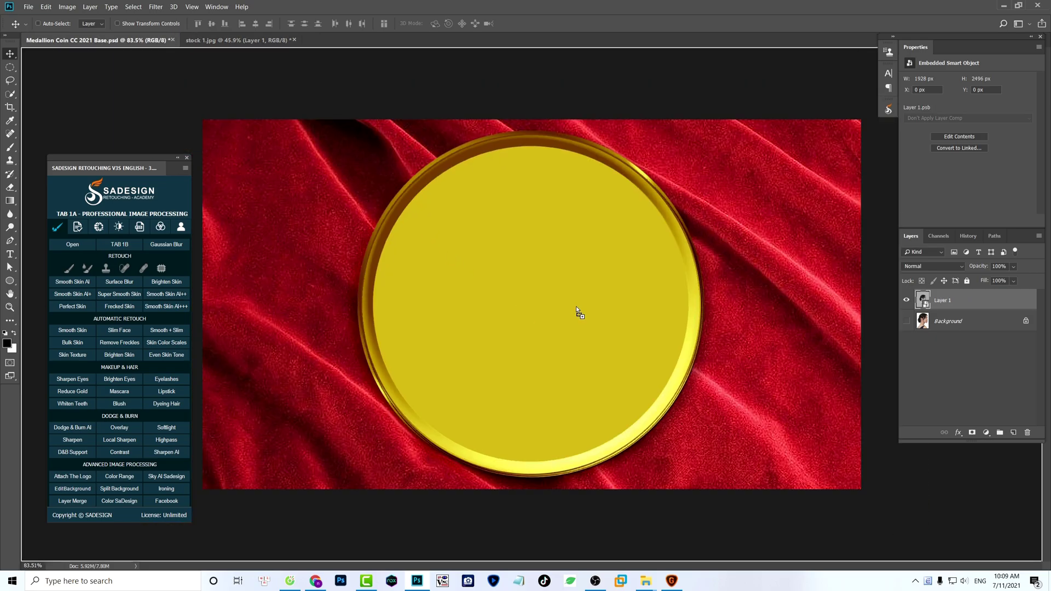
pyautogui.moveTo(576, 307)
pyautogui.mouseDown()
pyautogui.moveTo(589, 317)
pyautogui.moveTo(479, 318)
pyautogui.moveTo(569, 322)
pyautogui.mouseUp()
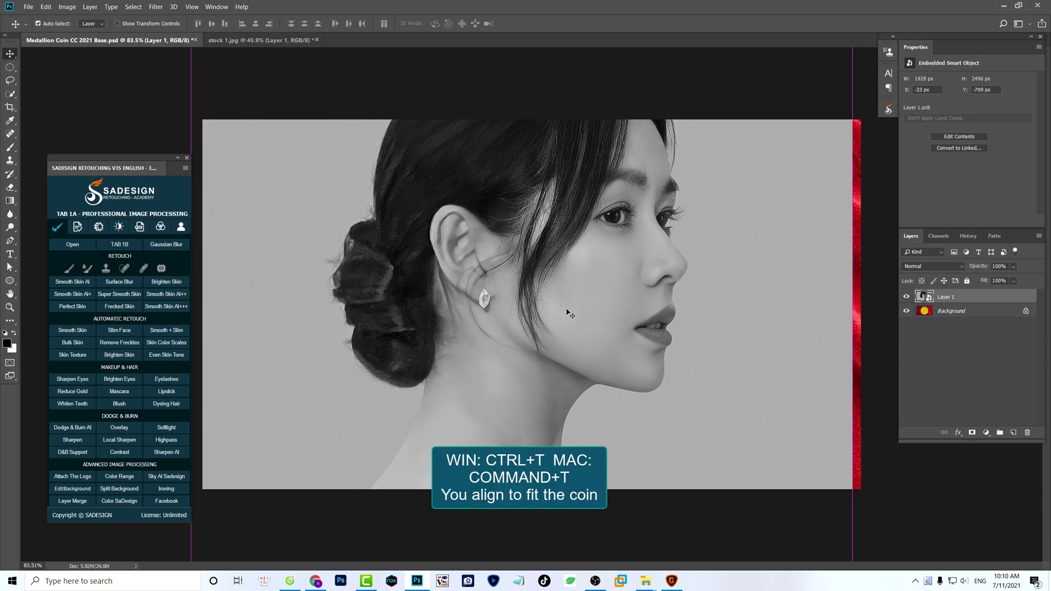
# - Scale the portrait layer down to about 1063 × 1377 px and position it over the coin
pyautogui.hotkey('ctrl', 't')
pyautogui.hotkey('ctrl', '0')
pyautogui.hotkey('ctrl', '-')
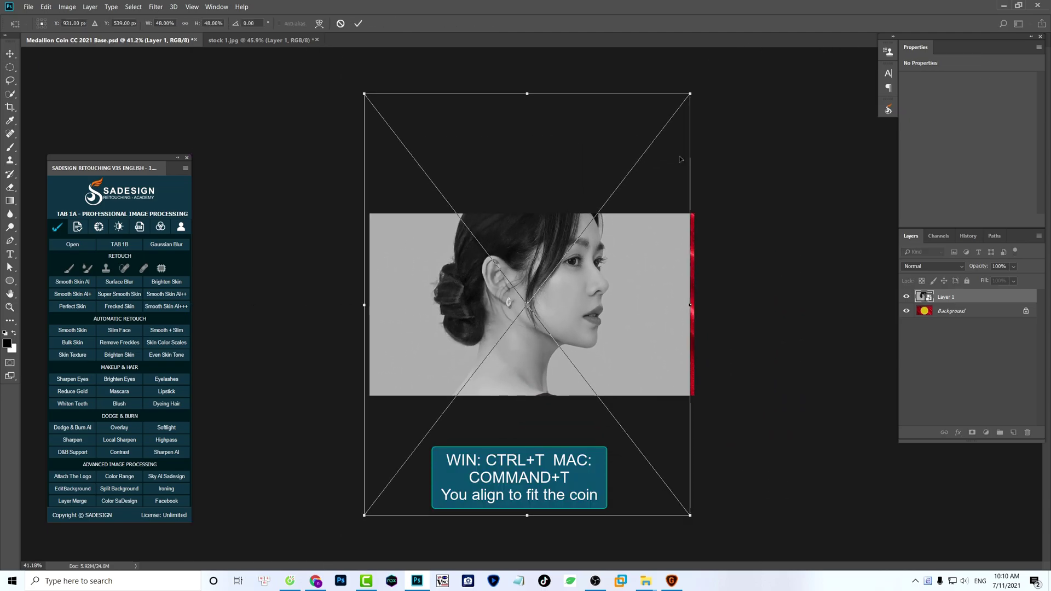
pyautogui.moveTo(691, 88); pyautogui.dragTo(609, 186)
pyautogui.moveTo(548, 293); pyautogui.dragTo(549, 333)
pyautogui.press('Return')
pyautogui.keyDown('ctrl'); pyautogui.click(543, 332); pyautogui.keyUp('ctrl')
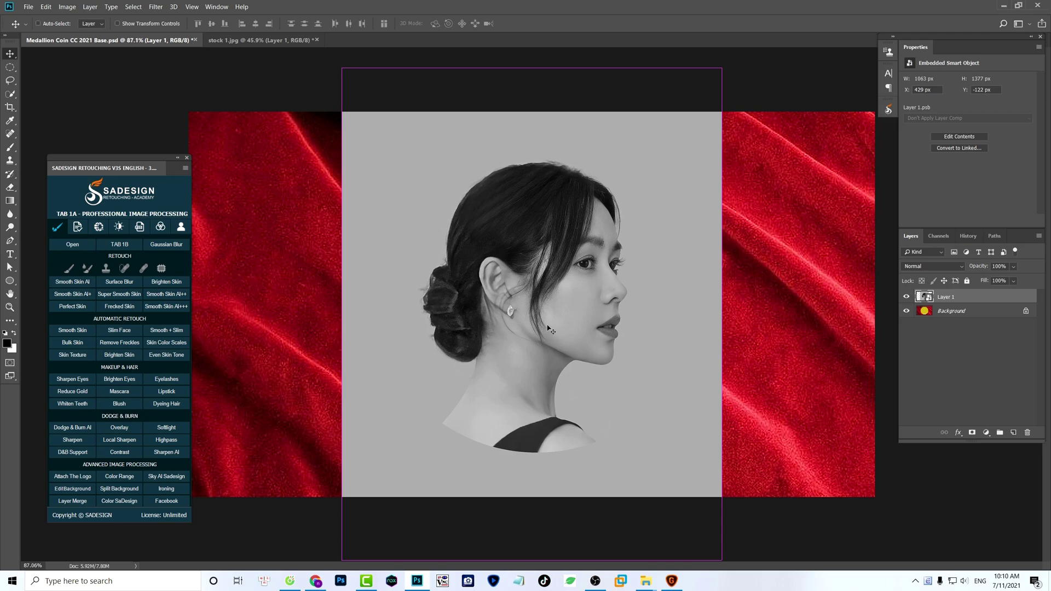
# - Load the Alpha 1 channel as a selection and use it as a circular layer mask on the portrait layer
pyautogui.click(941, 238)
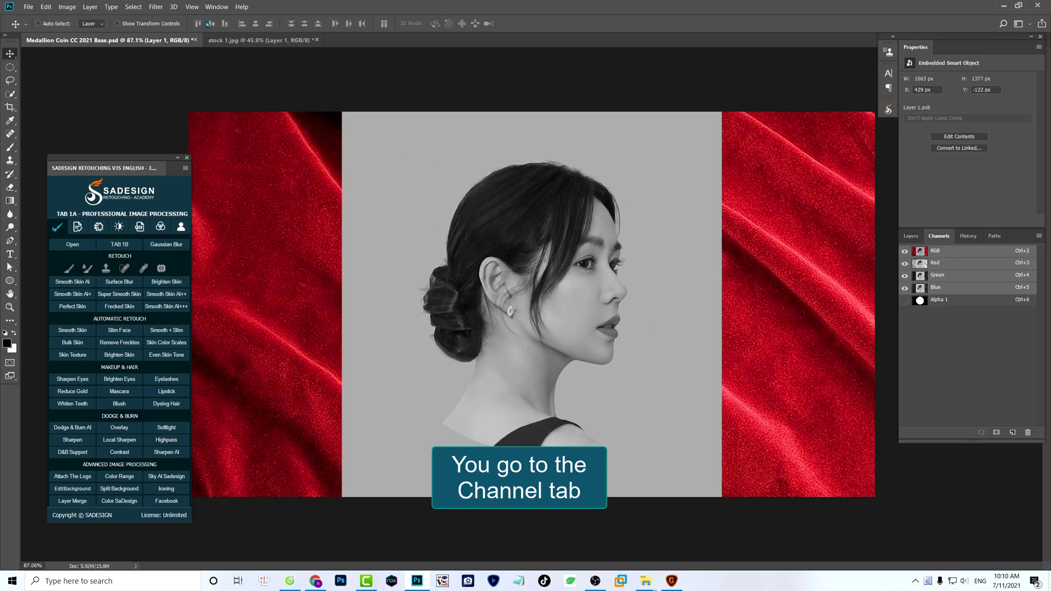
pyautogui.click(217, 6)
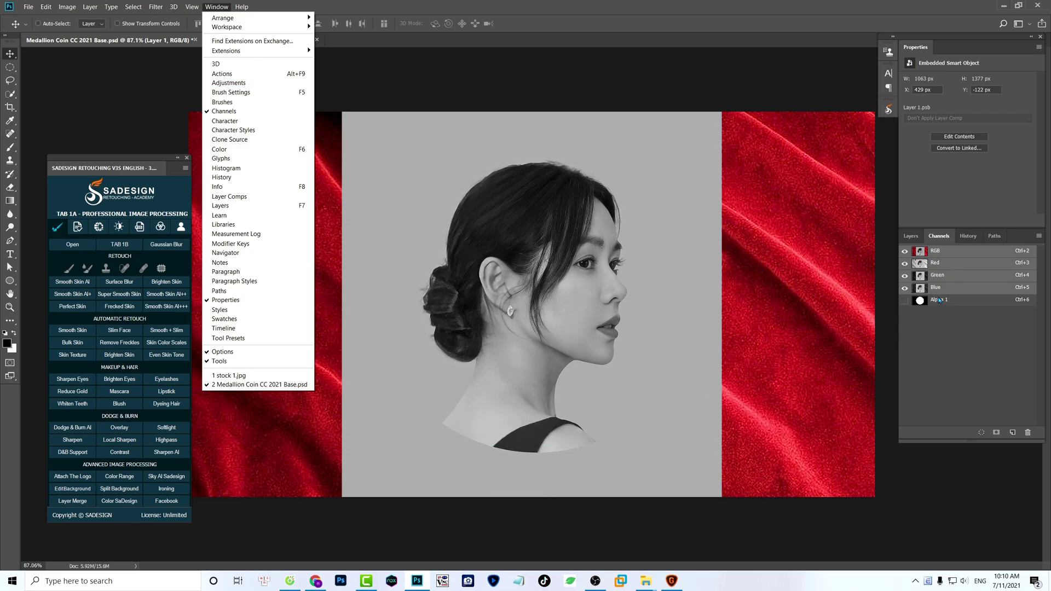
pyautogui.click(938, 241)
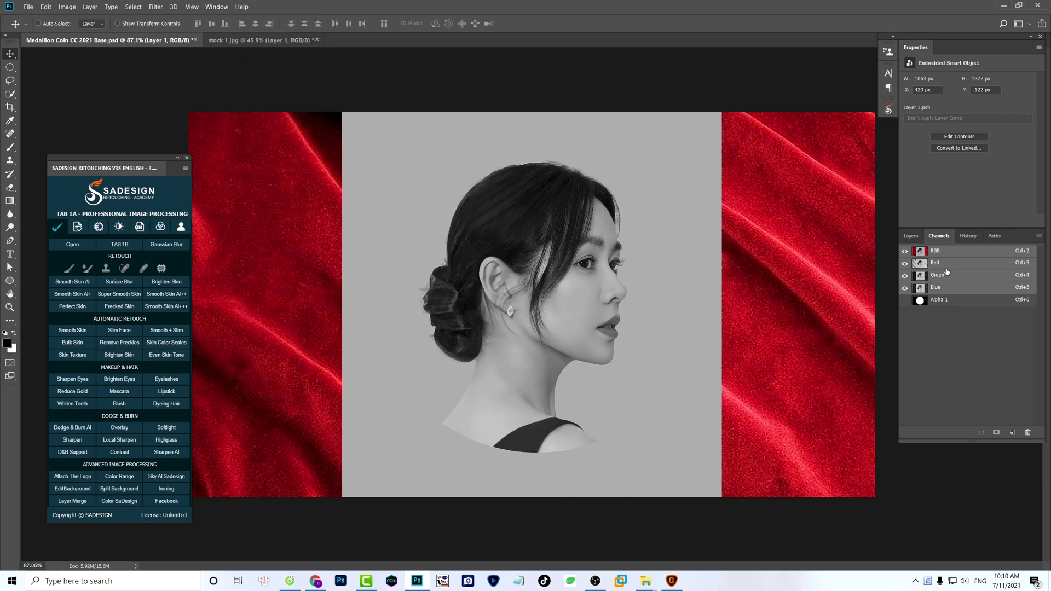
pyautogui.click(938, 300)
pyautogui.moveTo(930, 304); pyautogui.dragTo(983, 436)
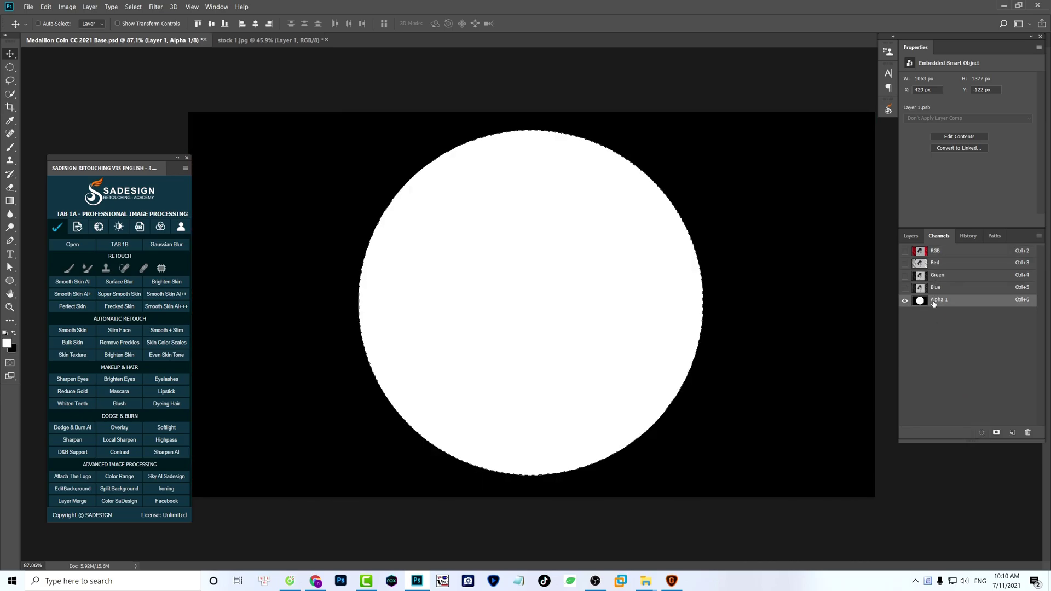
pyautogui.click(935, 252)
pyautogui.click(911, 236)
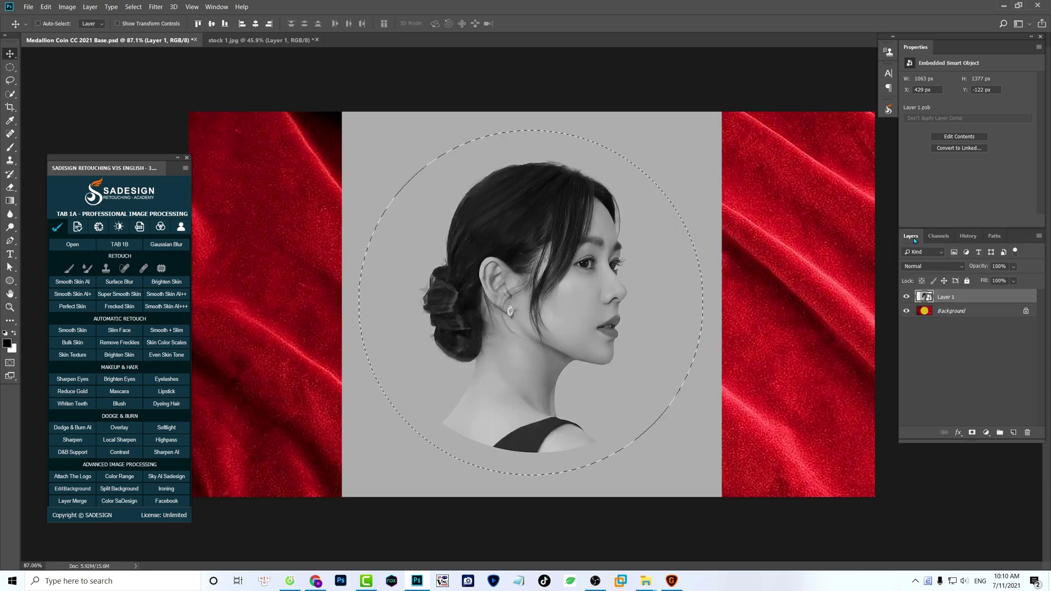
pyautogui.click(973, 438)
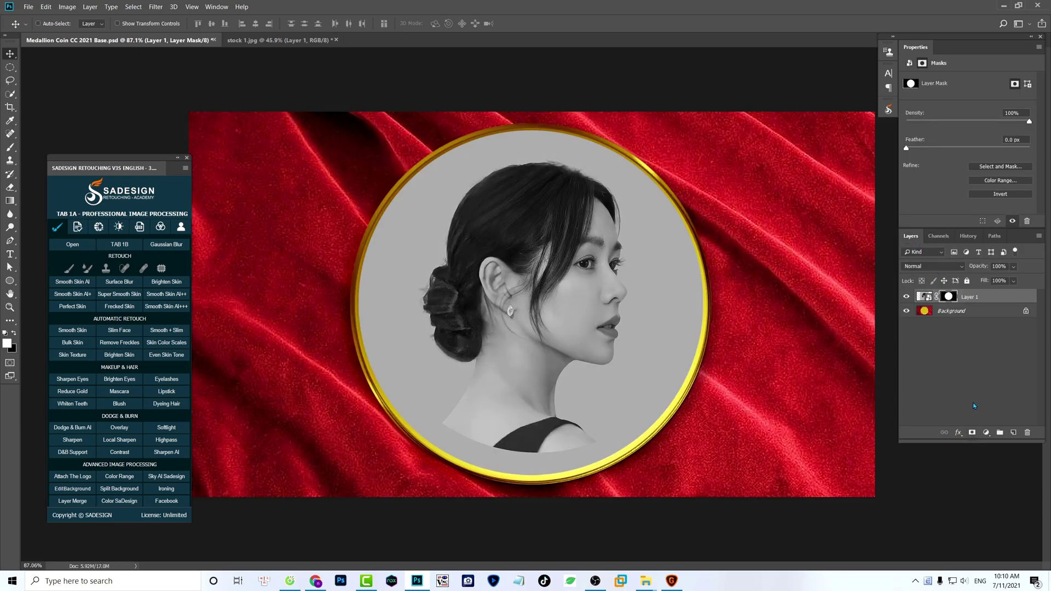
# - Unlink the portrait from its mask, scale it to about 997 × 1291 px and reposition it inside the coin
pyautogui.click(937, 298)
pyautogui.click(937, 298)
pyautogui.hotkey('ctrl', 't')
pyautogui.moveTo(578, 296); pyautogui.dragTo(598, 303)
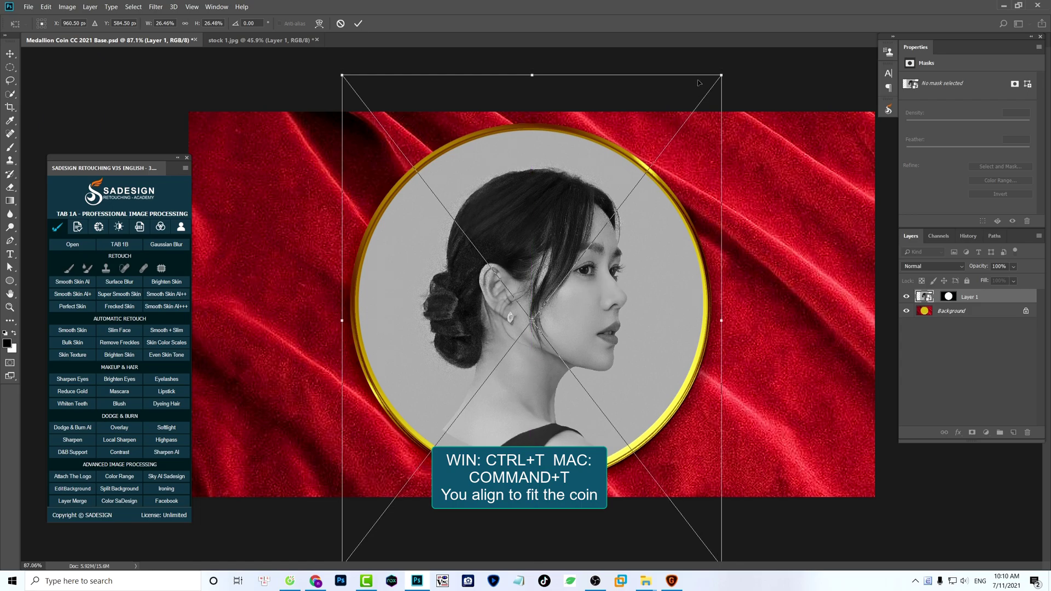
pyautogui.moveTo(722, 72); pyautogui.dragTo(715, 86)
pyautogui.moveTo(578, 310); pyautogui.dragTo(579, 301)
pyautogui.press('Return')
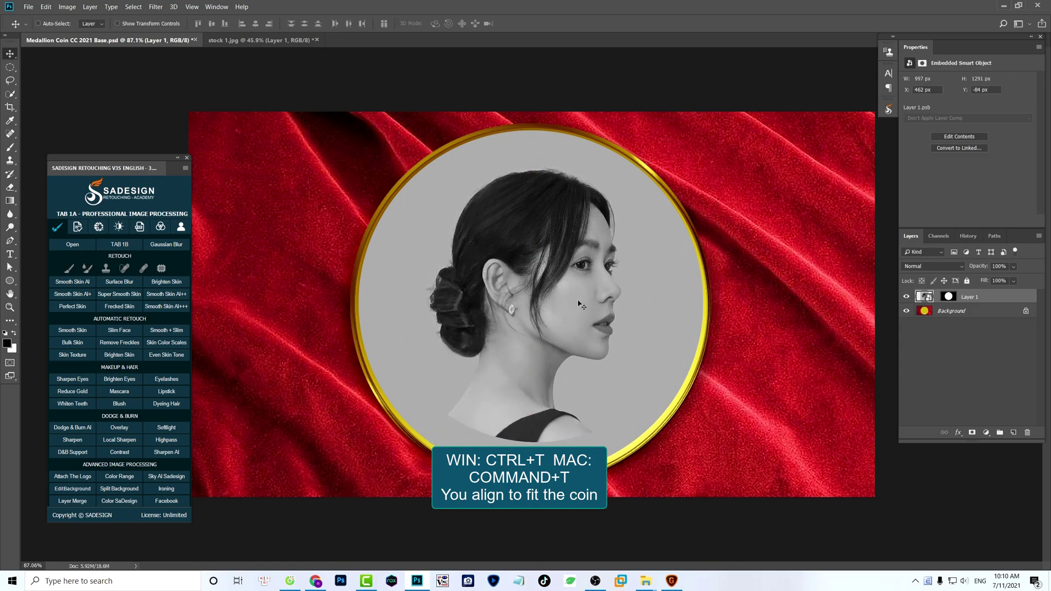
# - With black as the foreground color, apply the Bas Relief filter to the portrait with detail 14, smoothness 1 and Top Left light
pyautogui.click(6, 344)
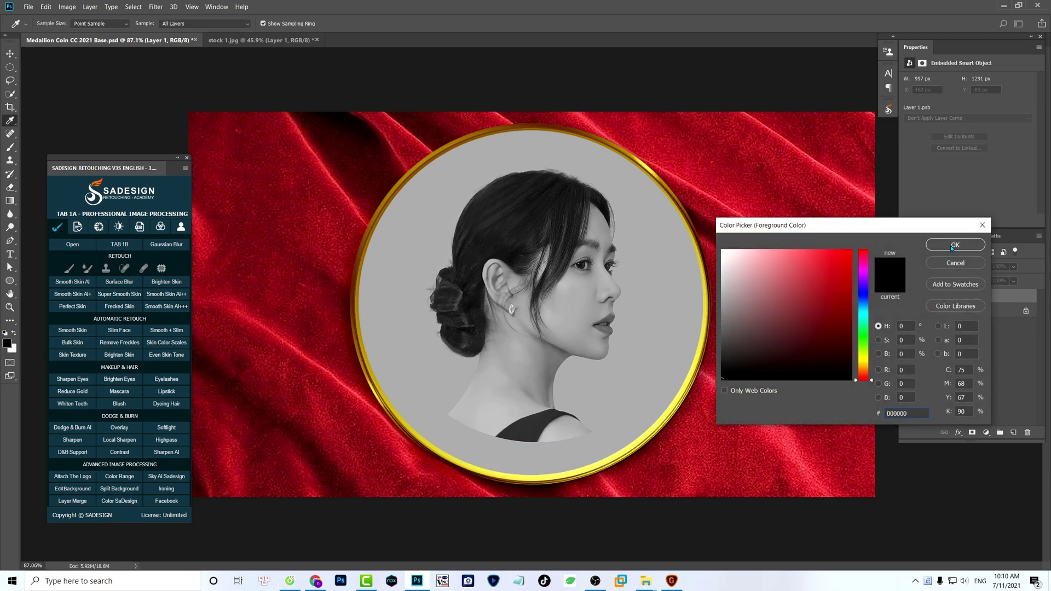
pyautogui.click(953, 245)
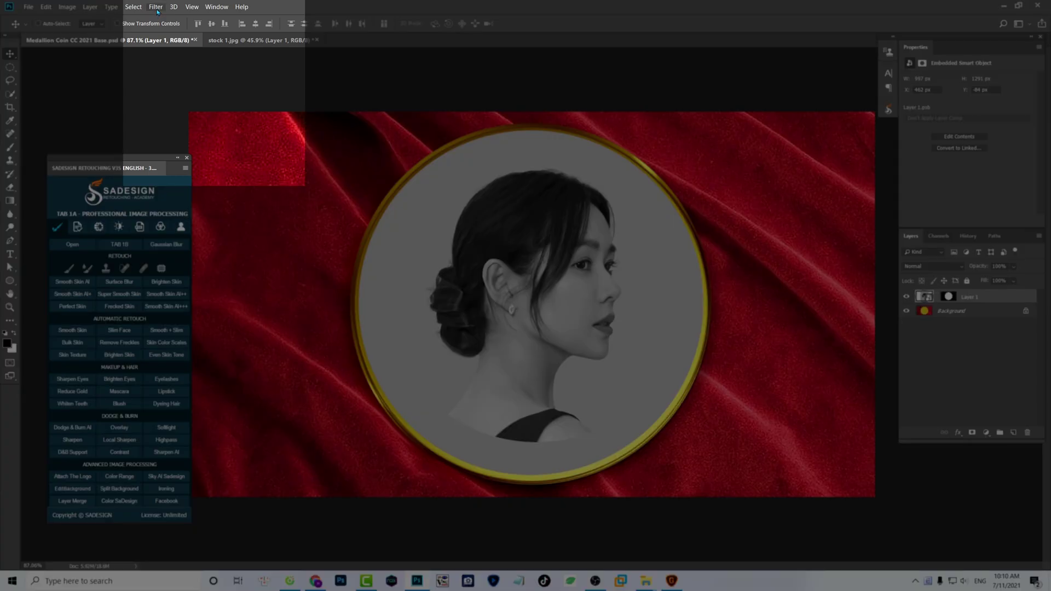
pyautogui.click(156, 7)
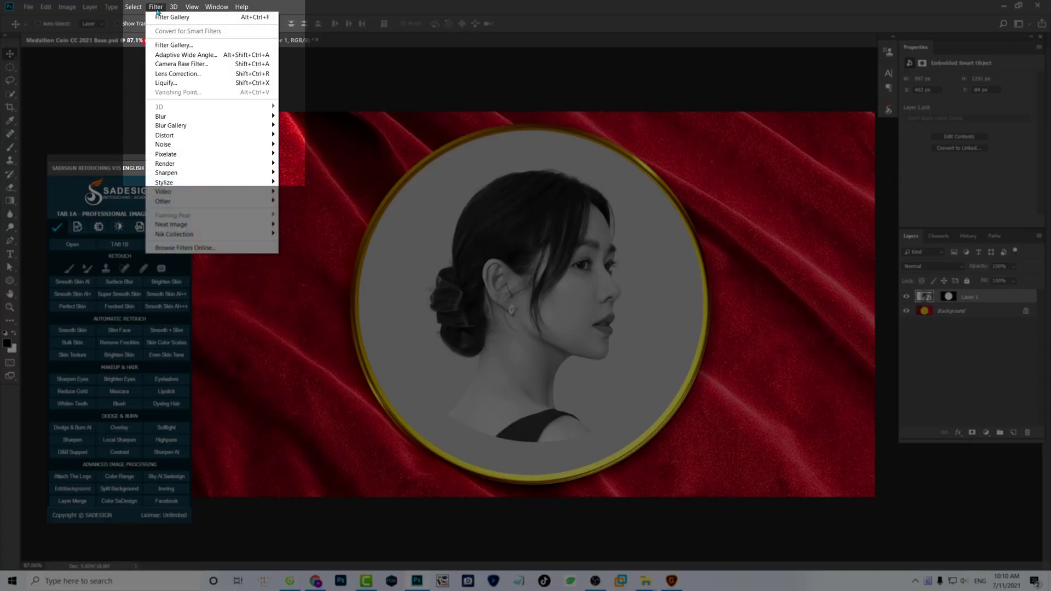
pyautogui.click(267, 48)
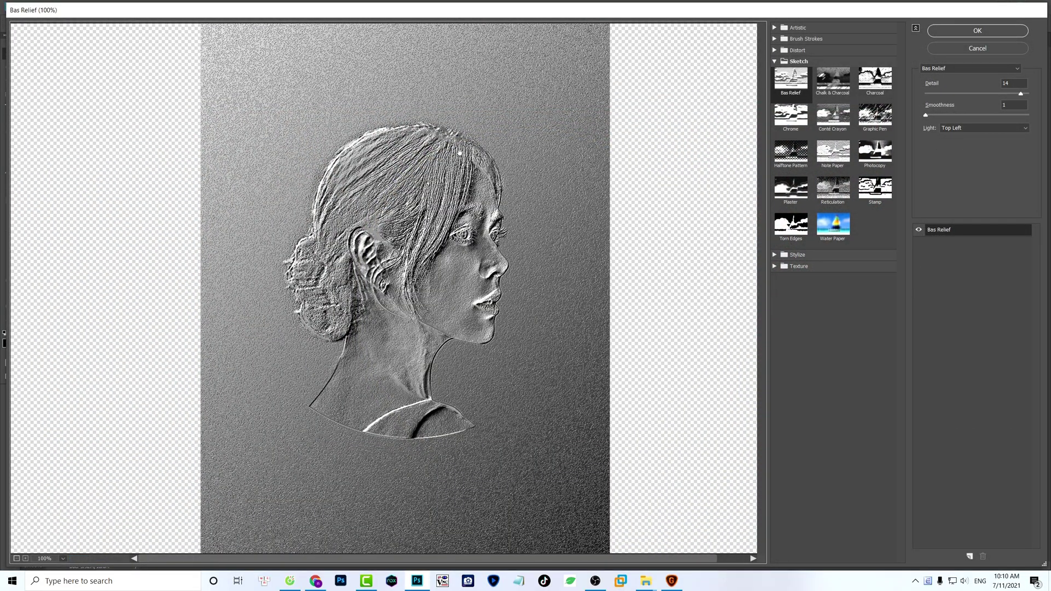
pyautogui.click(791, 62)
pyautogui.click(791, 62)
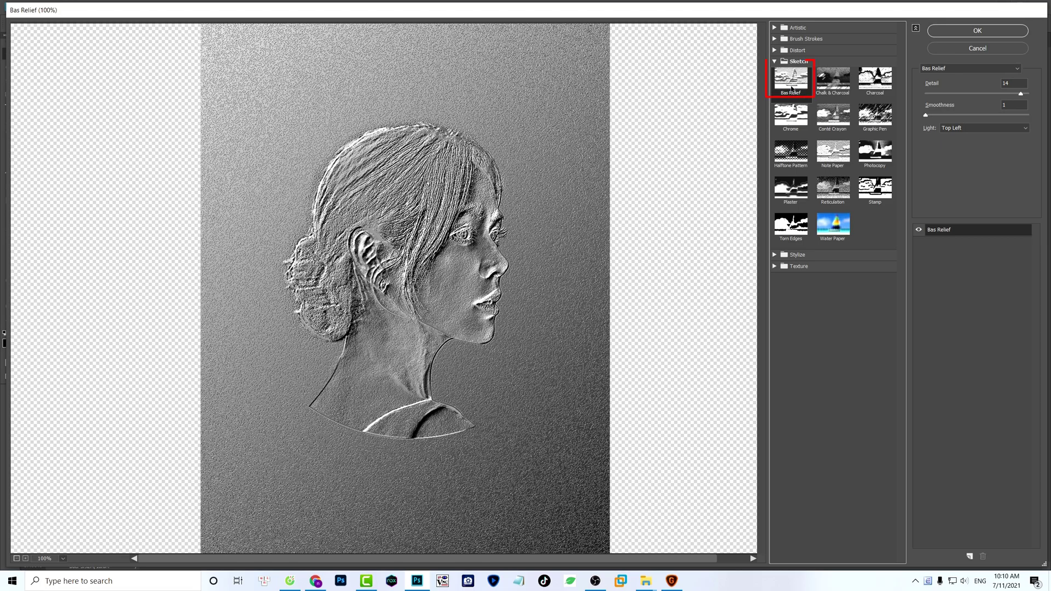
pyautogui.click(1014, 105)
pyautogui.click(1007, 128)
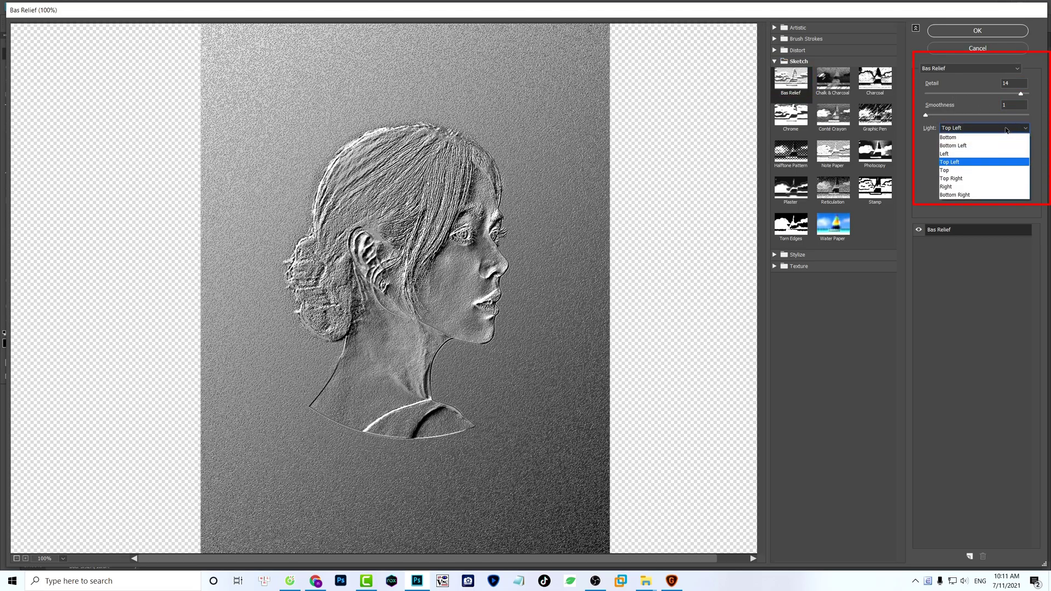
pyautogui.click(983, 164)
pyautogui.click(978, 31)
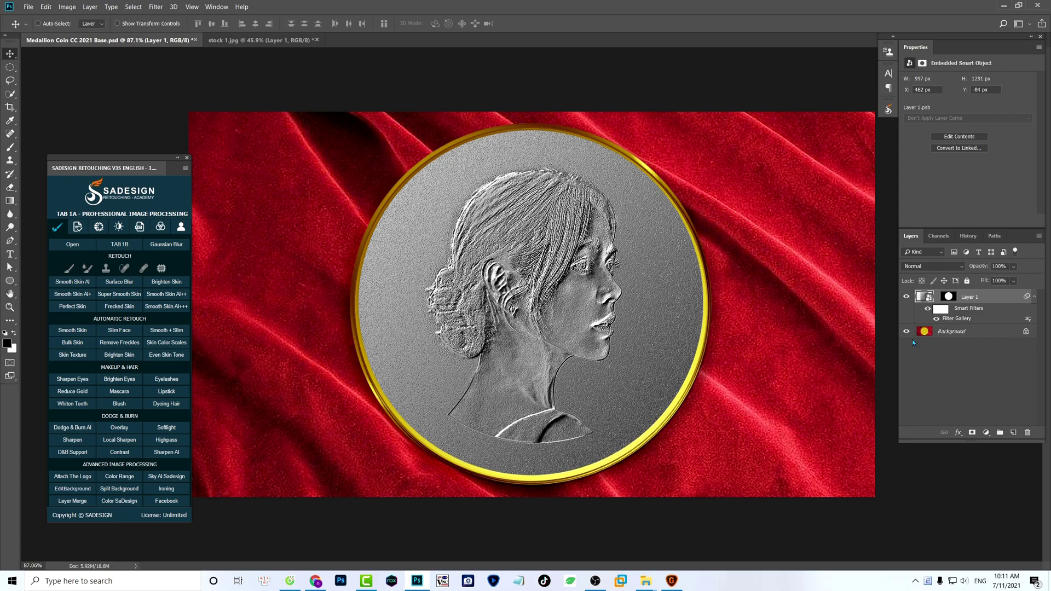
# - Add an Inner Bevel (depth 40%, direction Down, size 25 px) and a black Multiply Inner Glow (opacity 30%, size 10 px) to the portrait layer
pyautogui.click(959, 433)
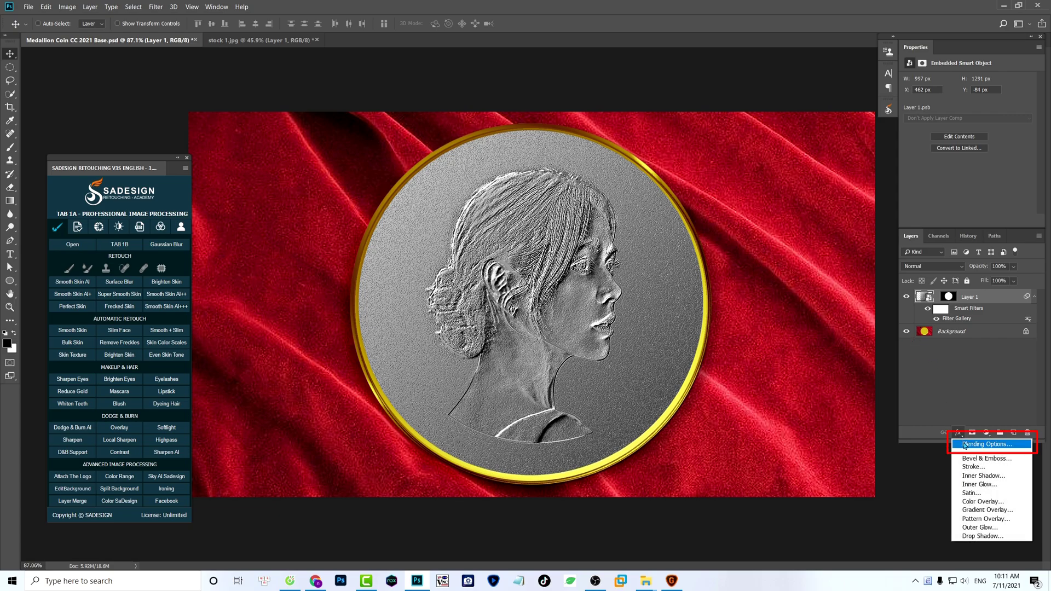
pyautogui.click(965, 444)
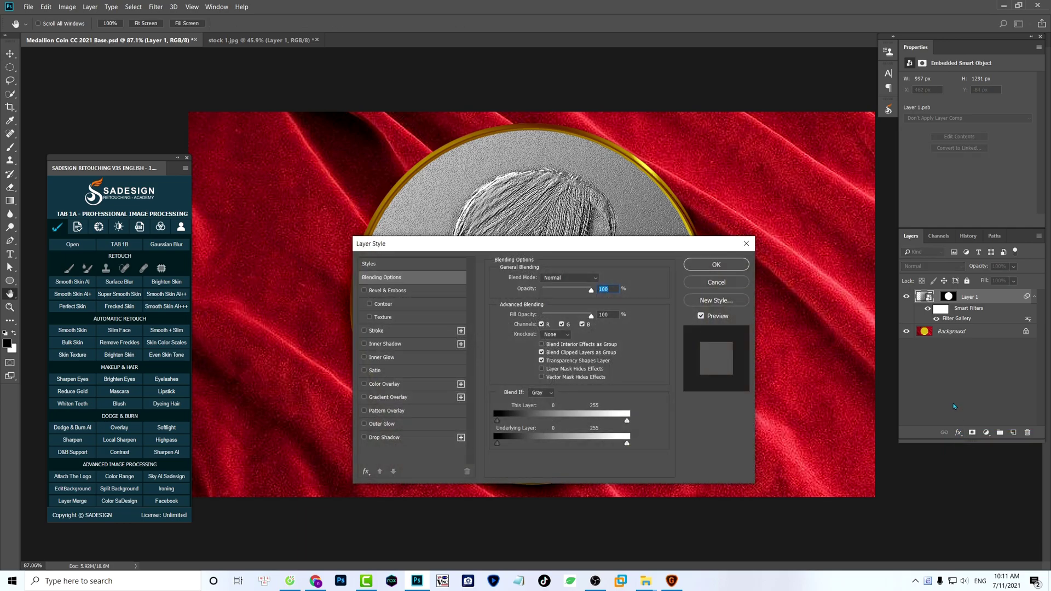
pyautogui.click(386, 291)
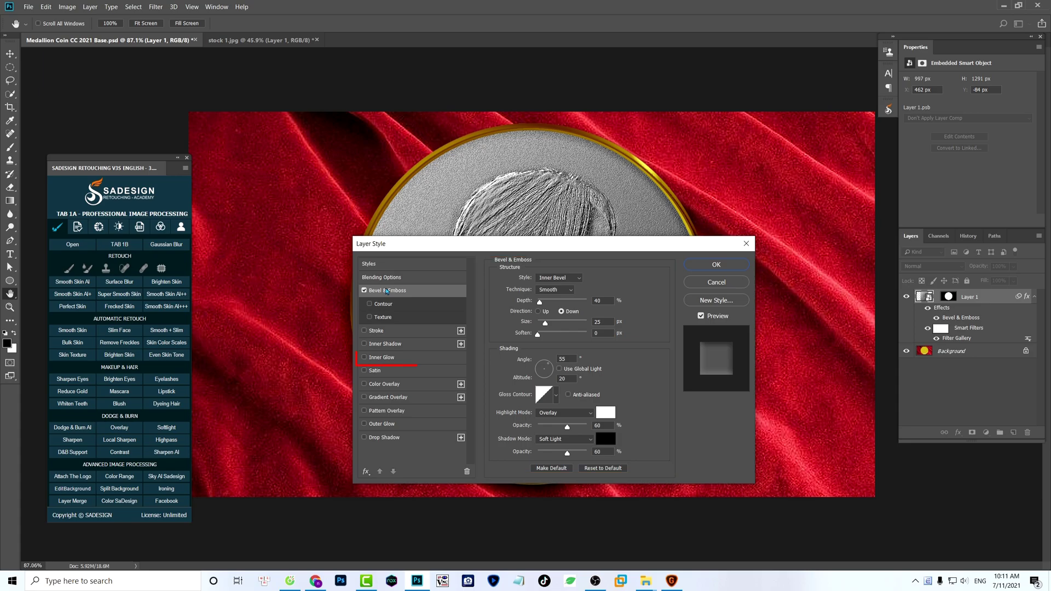
pyautogui.click(391, 359)
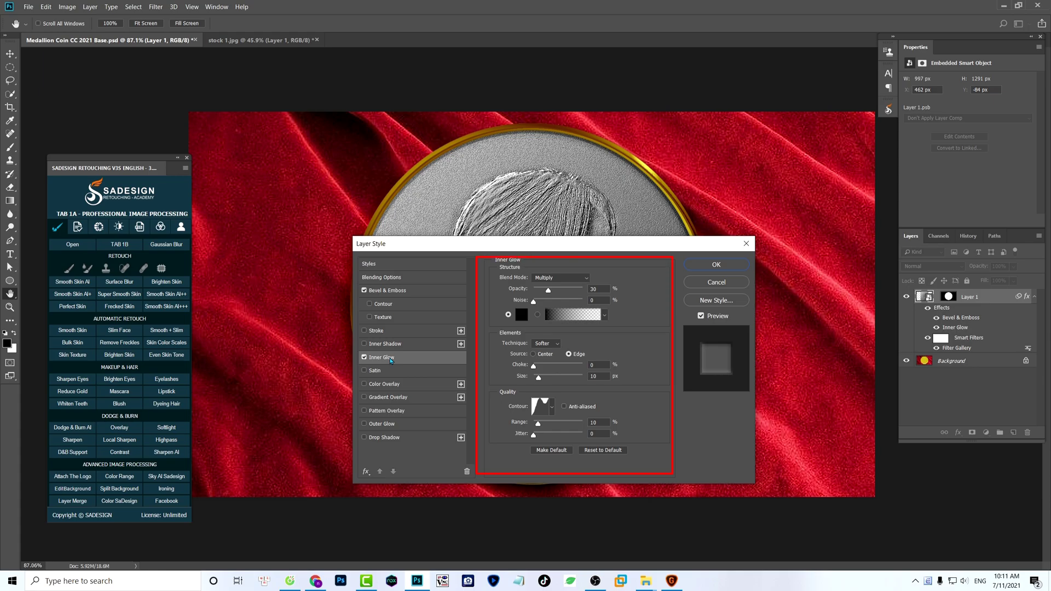
pyautogui.click(724, 266)
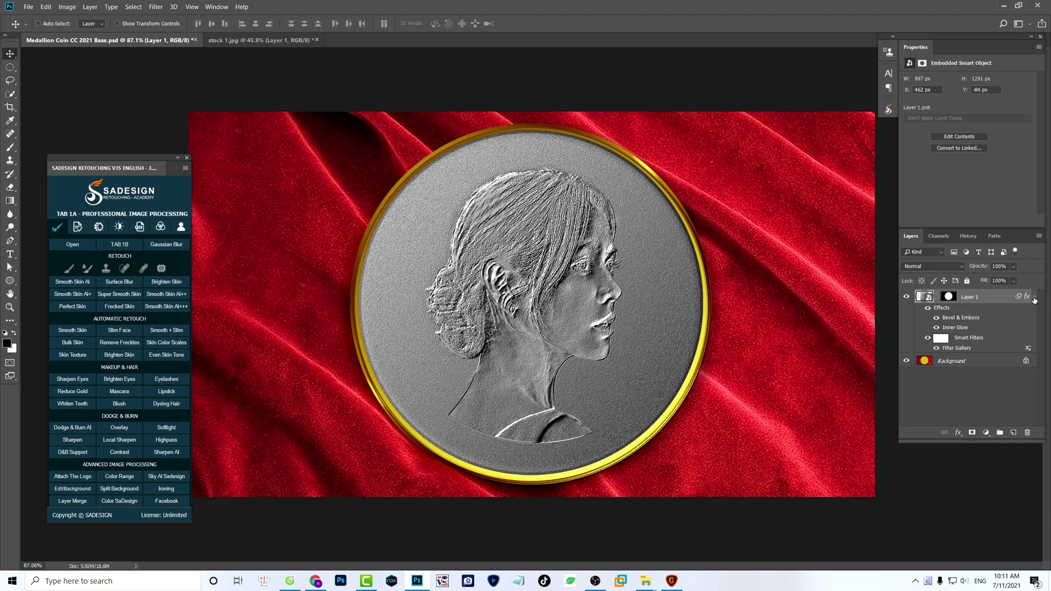
# - Collapse the portrait layer's effects list and place the layer in a new group
pyautogui.click(1034, 297)
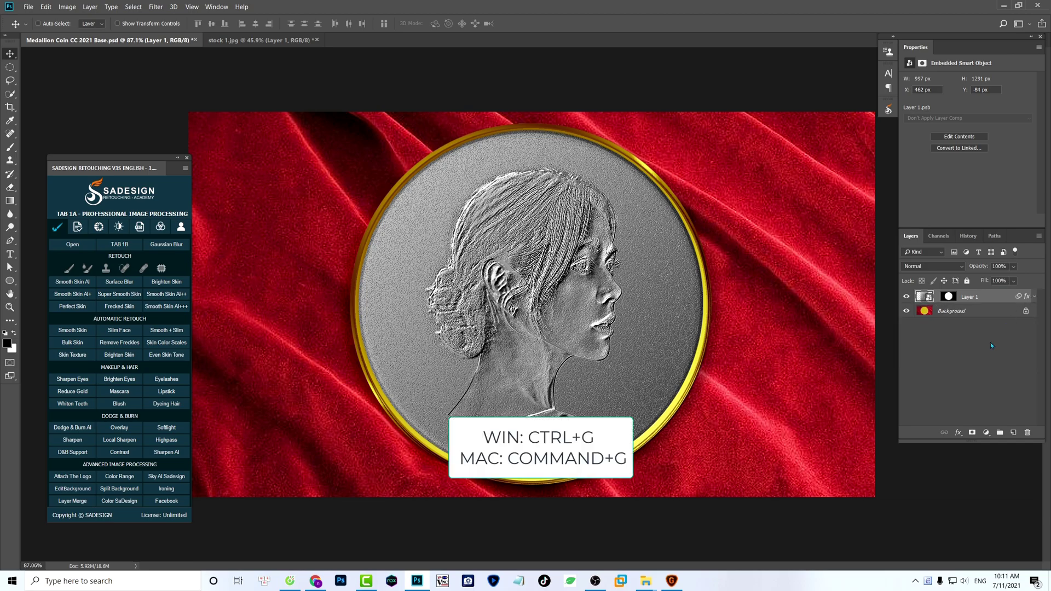
pyautogui.hotkey('ctrl', 'g')
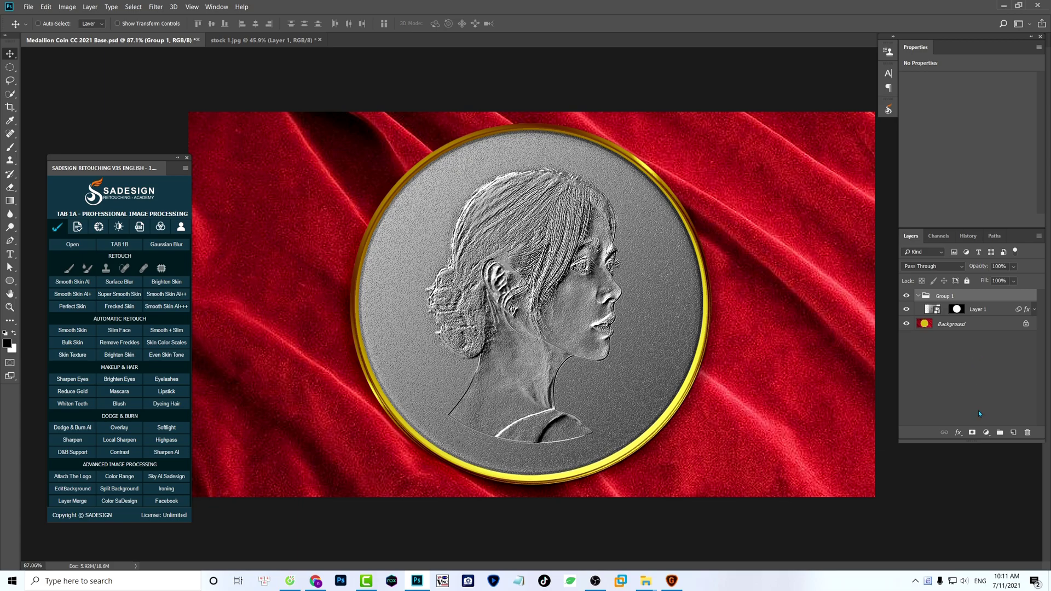
# - Add a Color Balance adjustment layer, move it above the portrait group and clip it to the group
pyautogui.click(987, 433)
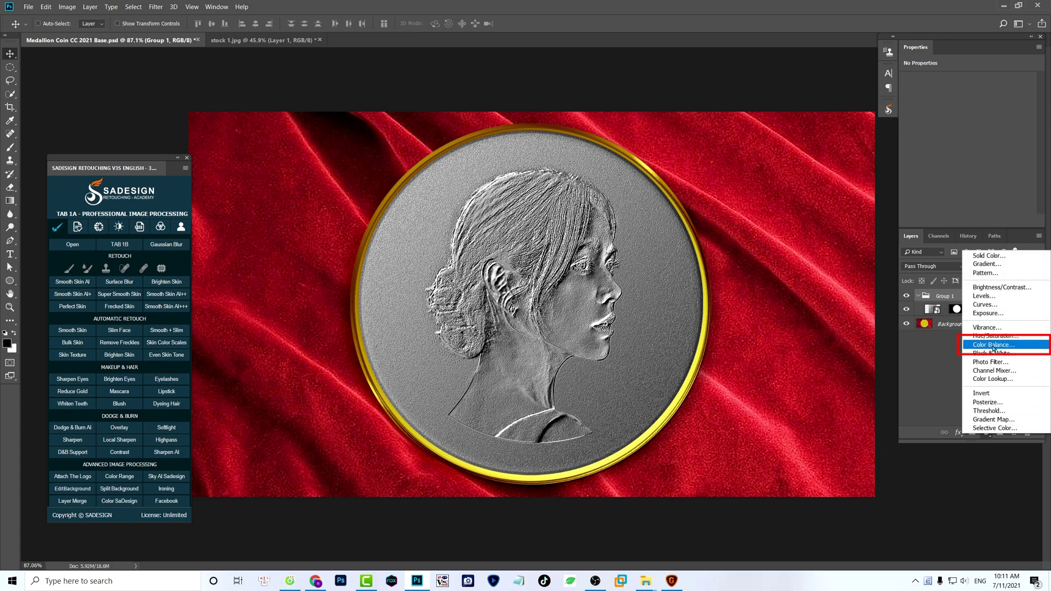
pyautogui.click(1033, 350)
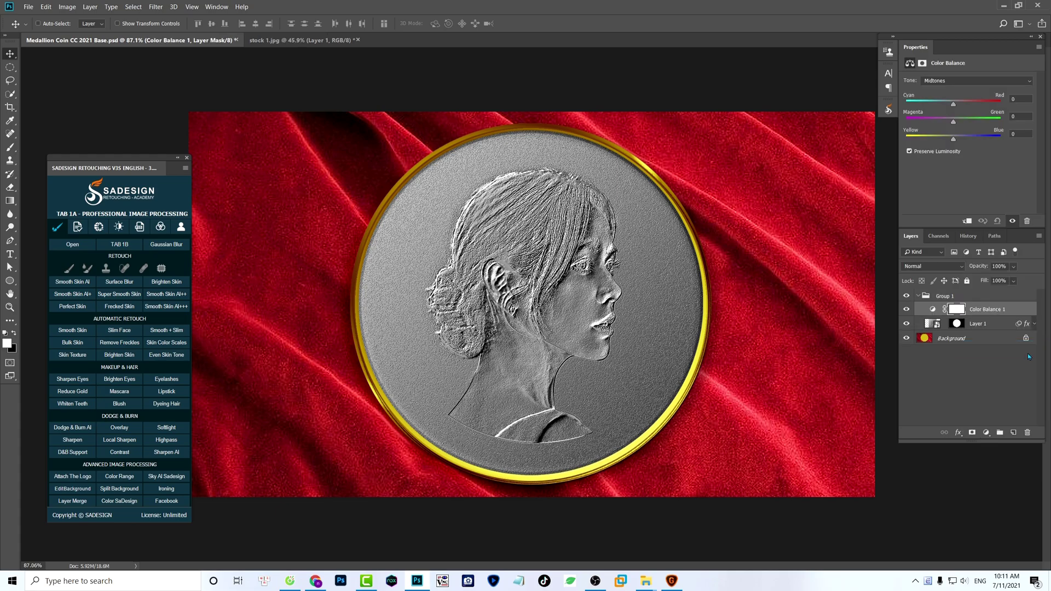
pyautogui.moveTo(933, 310); pyautogui.dragTo(933, 292)
pyautogui.click(926, 296)
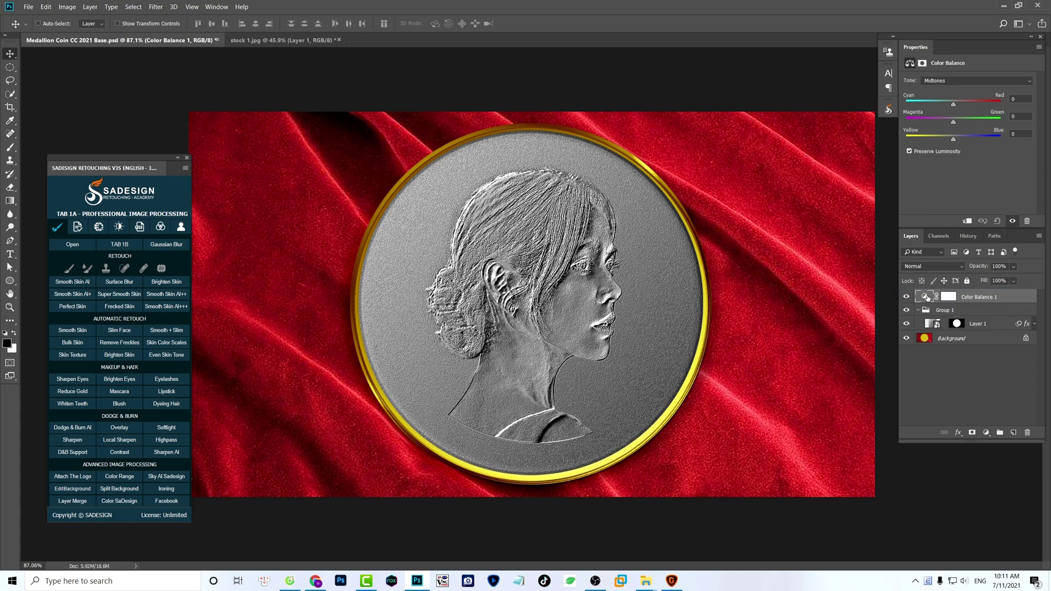
pyautogui.click(967, 222)
pyautogui.click(968, 222)
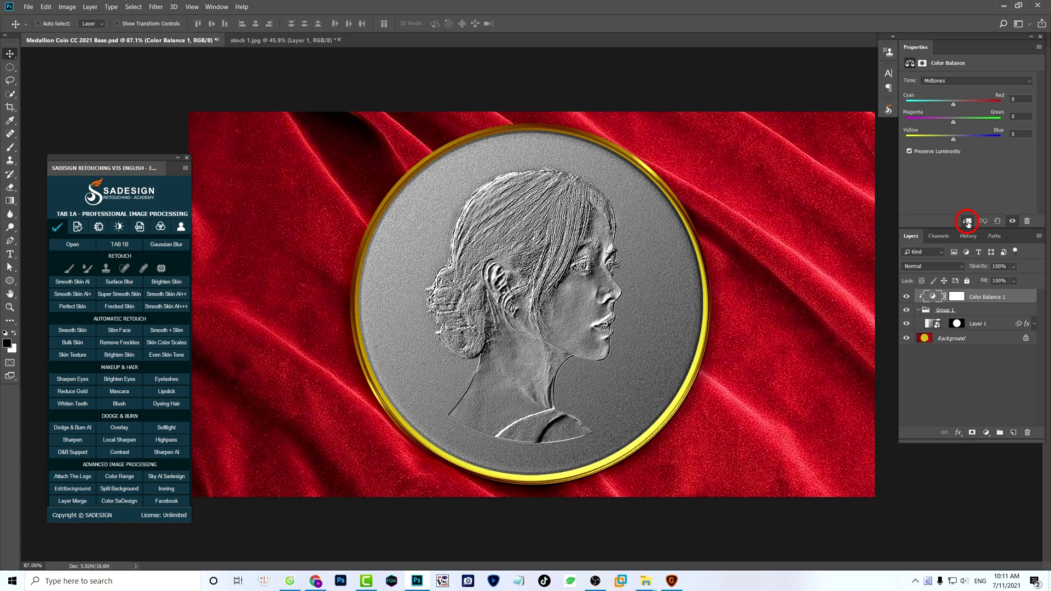
# - Set the Color Balance Shadows to Cyan–Red 20 and Yellow–Blue -61
pyautogui.click(960, 81)
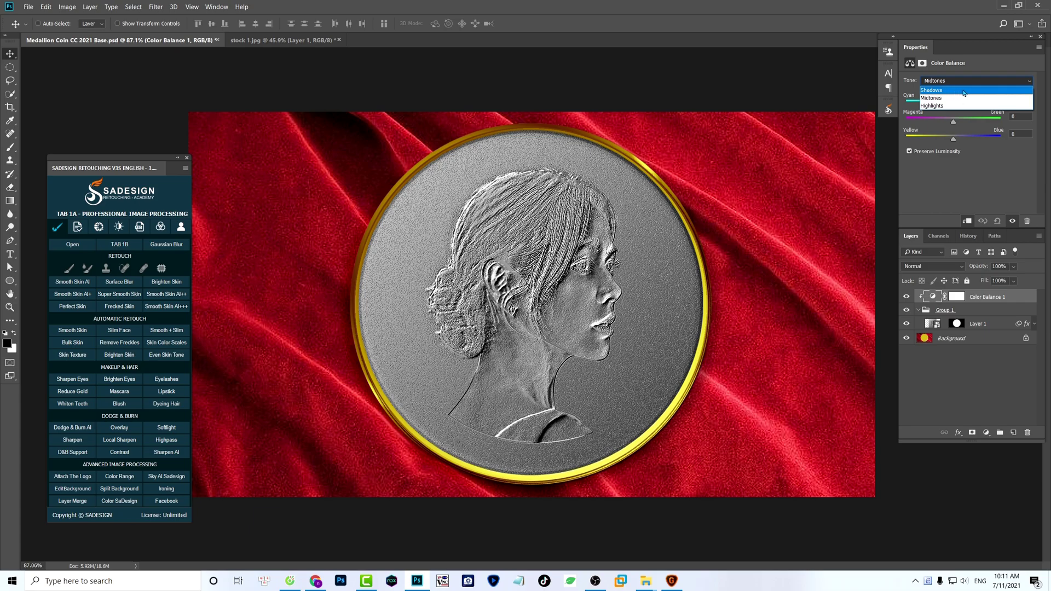
pyautogui.click(965, 91)
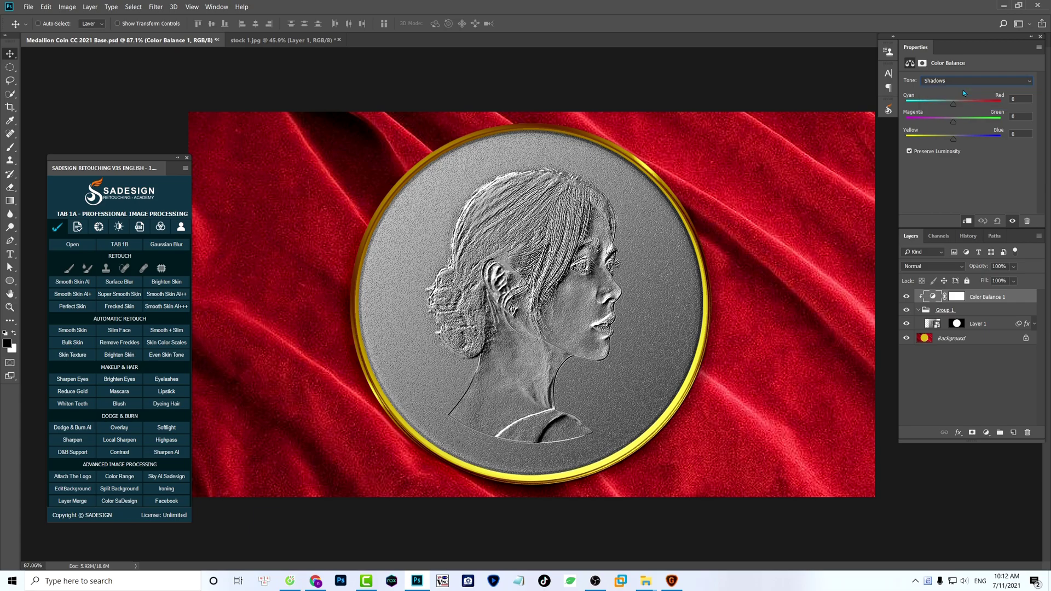
pyautogui.click(1014, 99)
pyautogui.write('20')
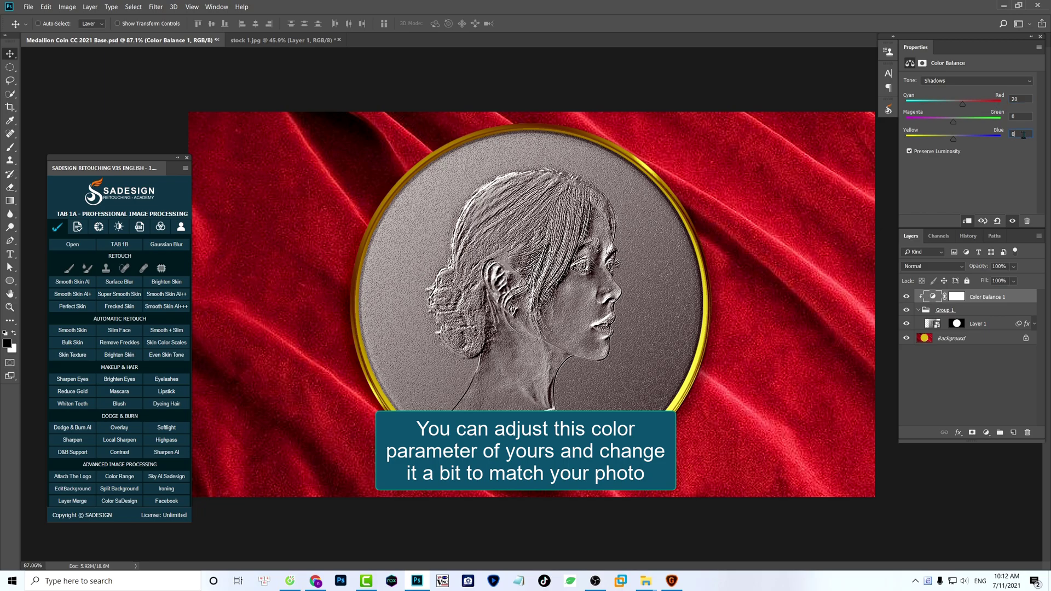
pyautogui.write('-61')
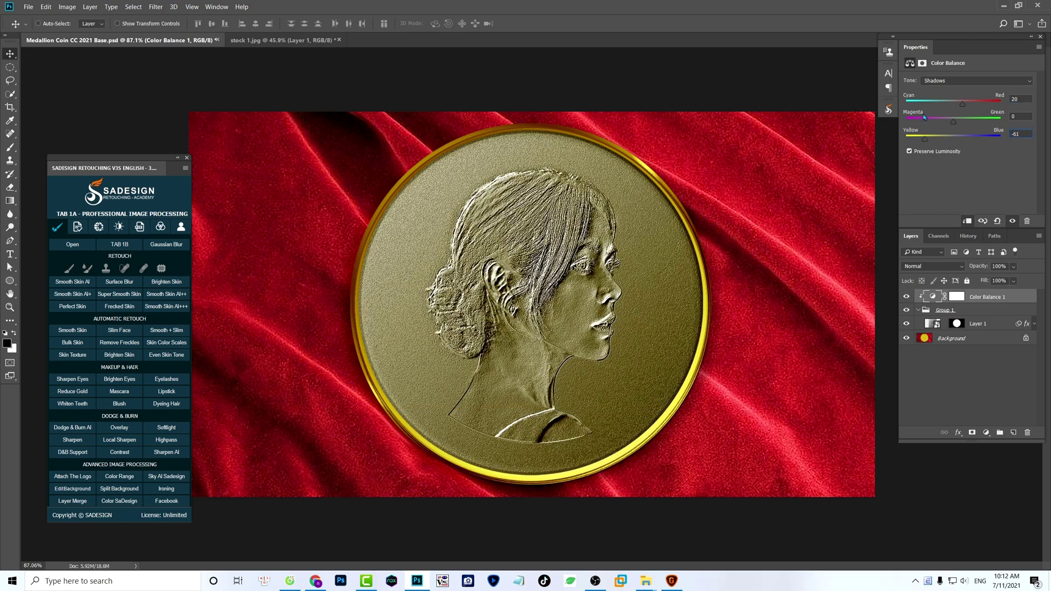
# - Set the Color Balance Midtones to Cyan–Red 74, Magenta–Green 25 and Yellow–Blue -82
pyautogui.click(941, 81)
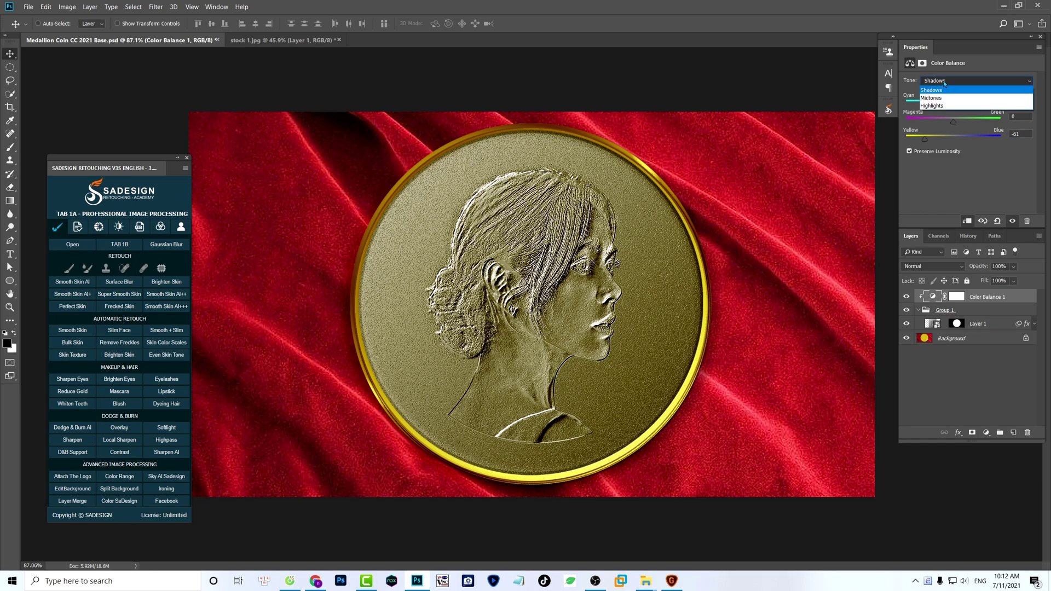
pyautogui.click(944, 98)
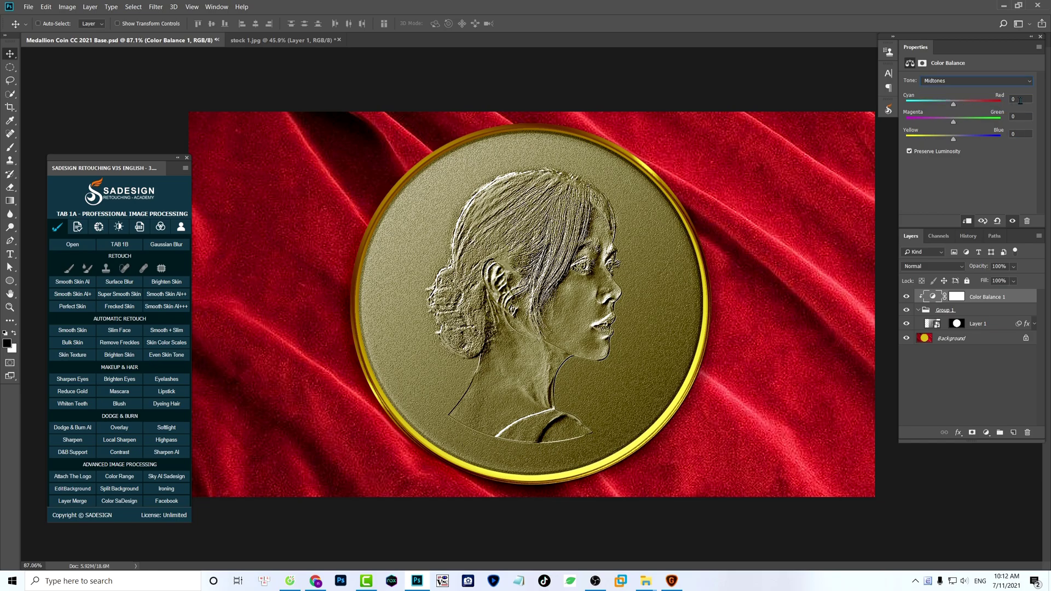
pyautogui.write('74')
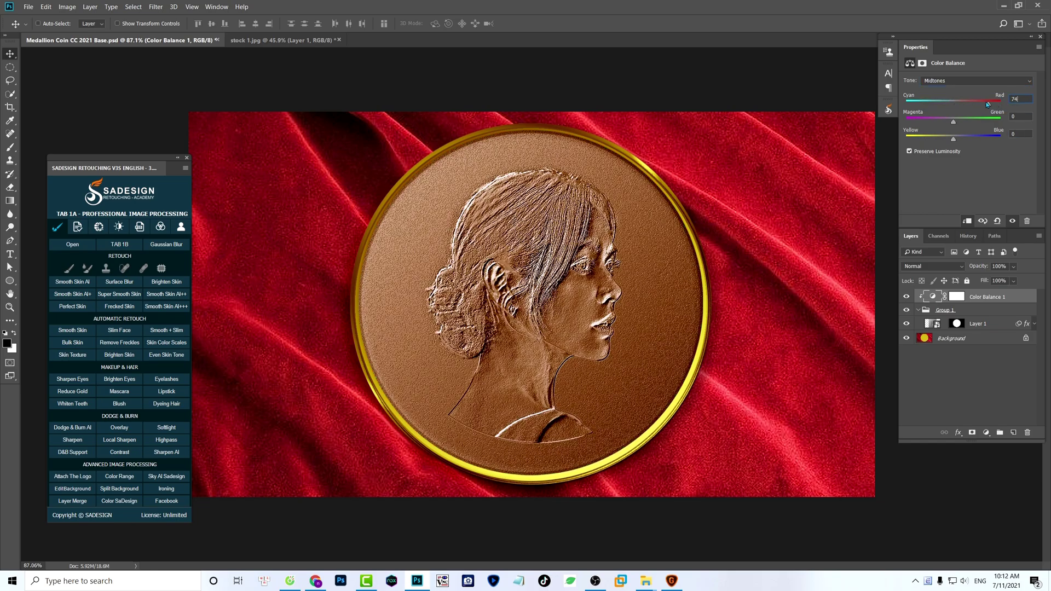
pyautogui.click(1017, 115)
pyautogui.write('25')
pyautogui.press('Tab')
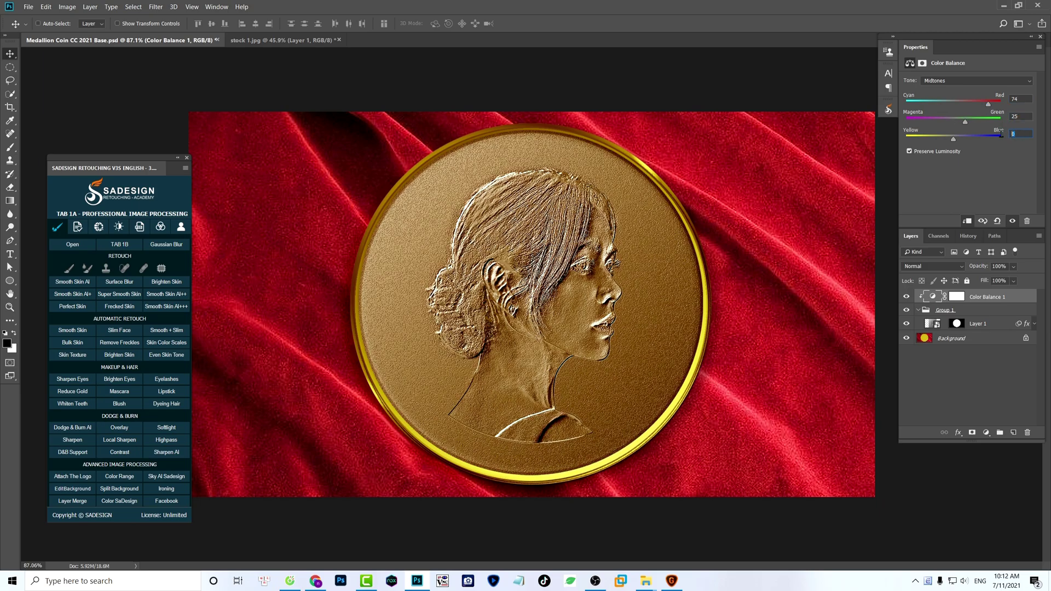
pyautogui.write('-82')
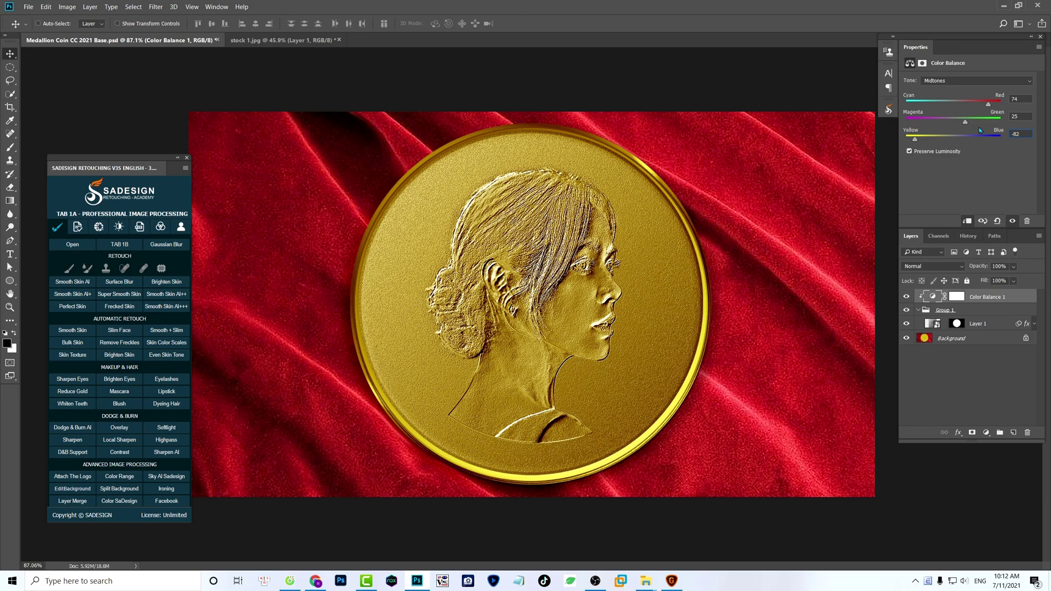
# - Set the Color Balance Highlights to Cyan–Red 26, Magenta–Green 25 and Yellow–Blue -40
pyautogui.click(953, 84)
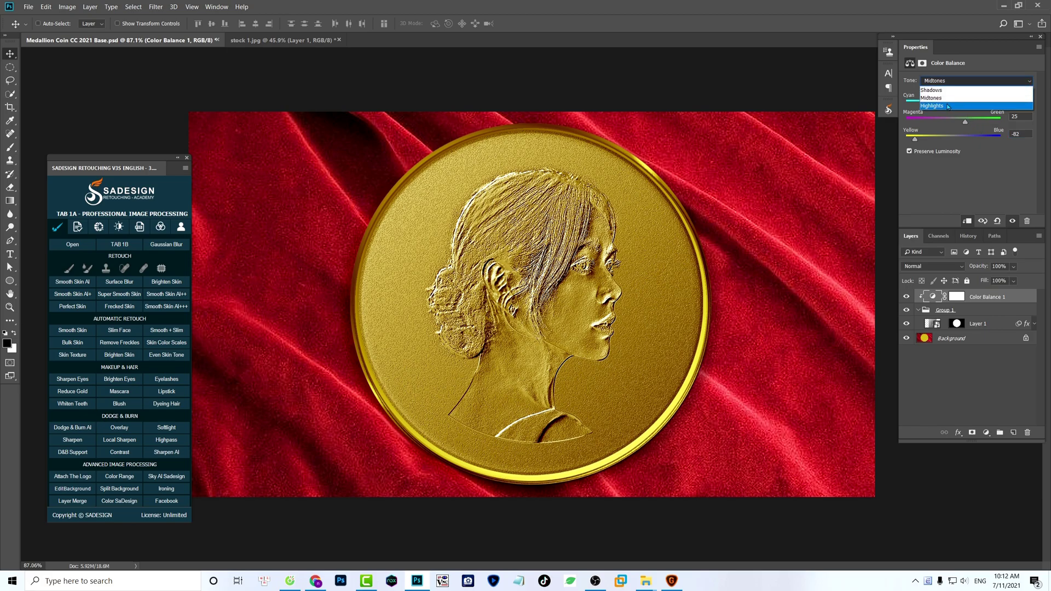
pyautogui.click(951, 105)
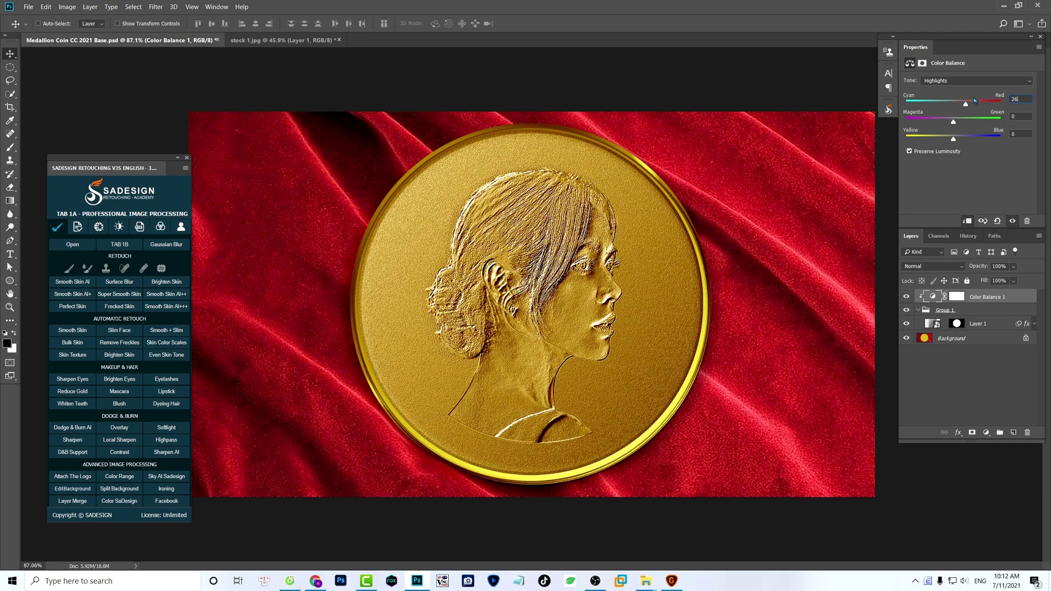
pyautogui.press('Tab')
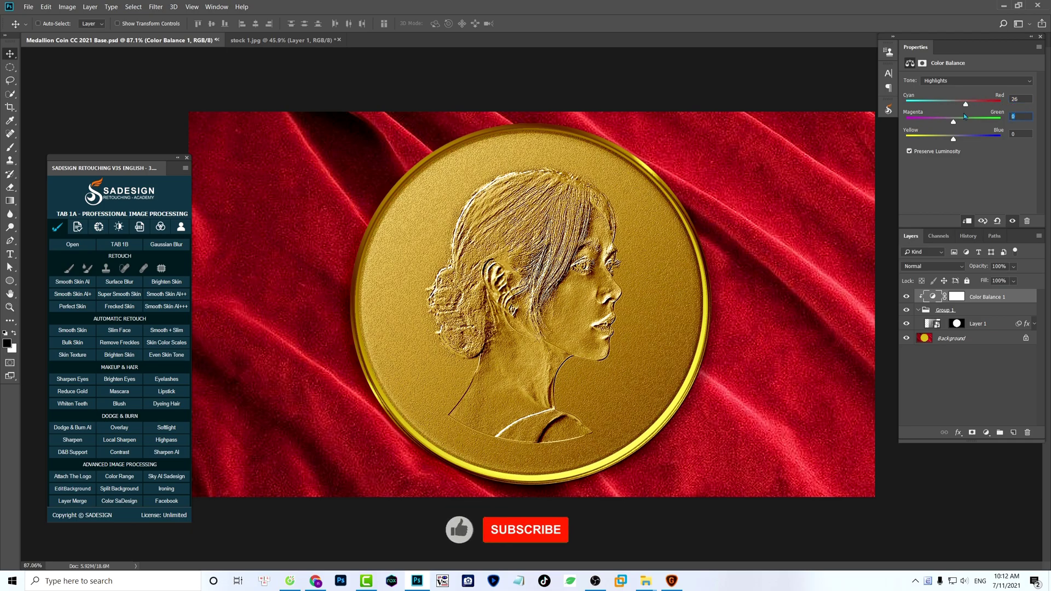
pyautogui.write('25')
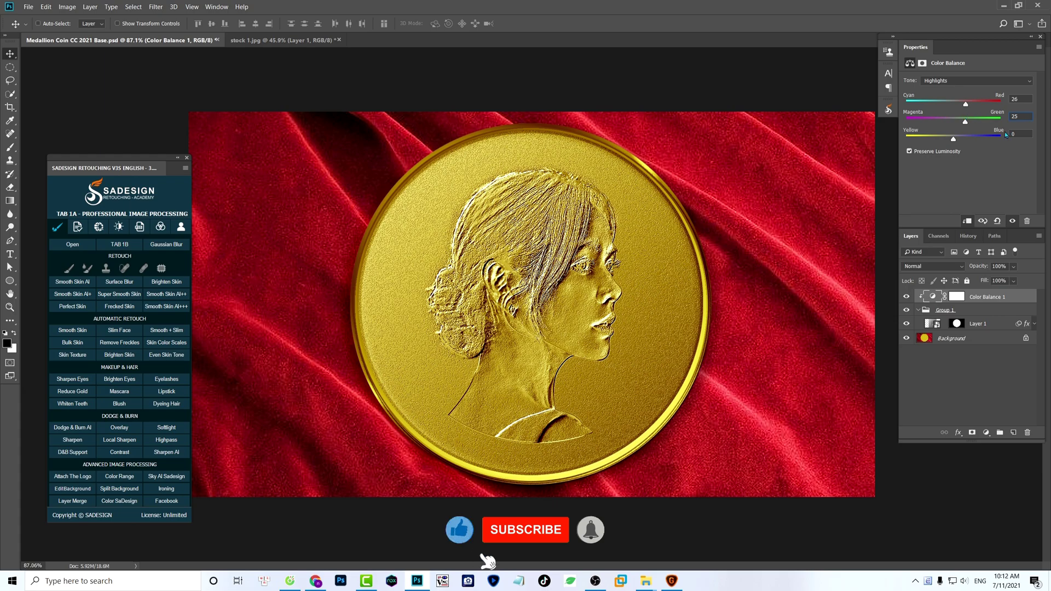
pyautogui.press('Tab')
pyautogui.write('-4')
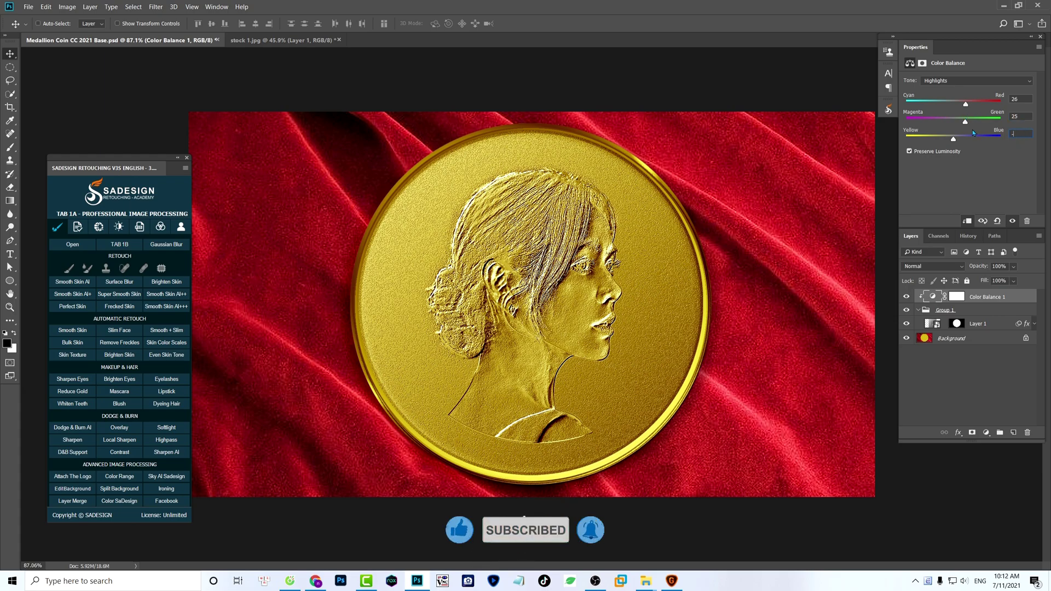
pyautogui.write('0')
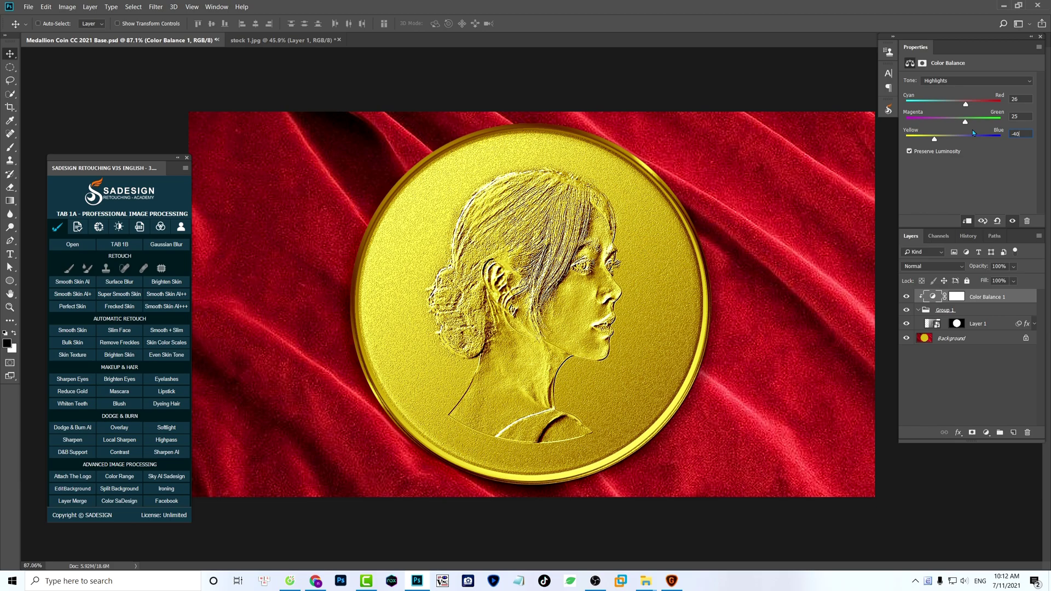
# - Shift the Shadows' Cyan–Red balance to about -15, fine-tune the other shadow balances, and compare the coin with and without the adjustment
pyautogui.click(959, 83)
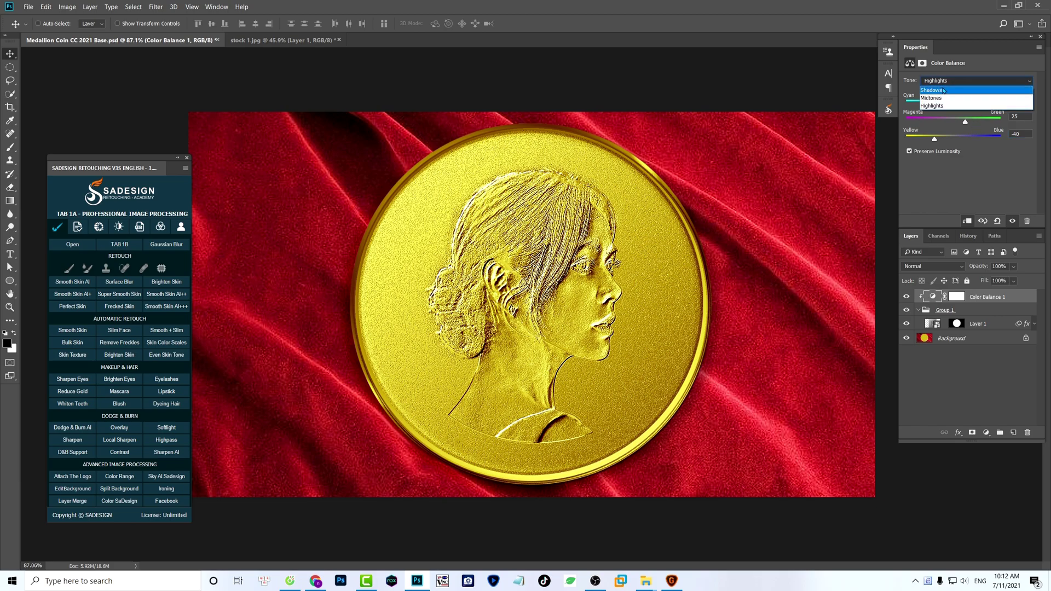
pyautogui.click(937, 92)
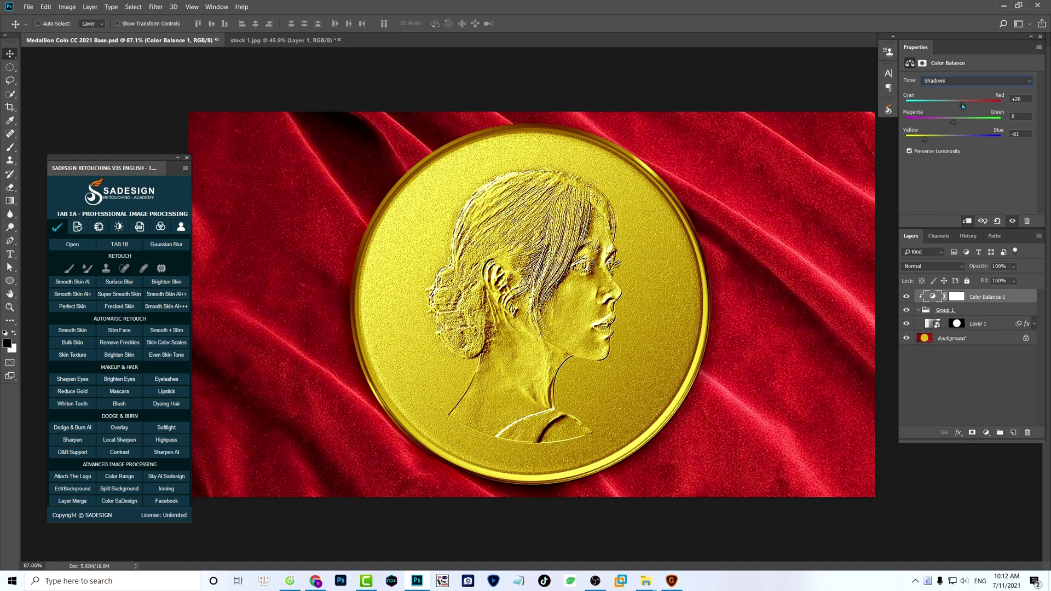
pyautogui.moveTo(963, 104); pyautogui.dragTo(950, 108)
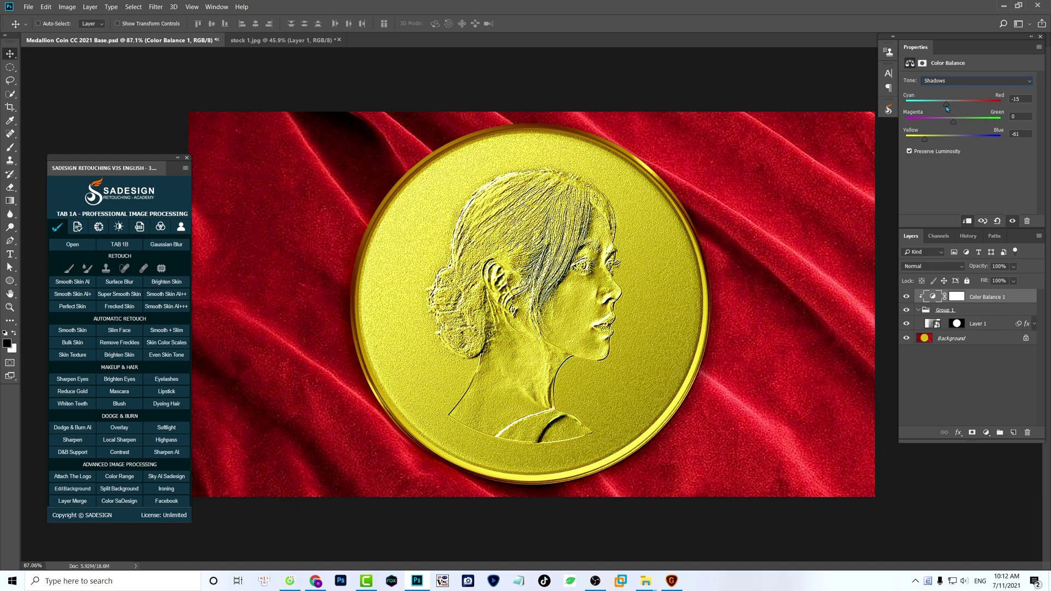
pyautogui.moveTo(953, 122); pyautogui.dragTo(917, 141)
pyautogui.click(1013, 221)
pyautogui.click(1013, 221)
pyautogui.click(1013, 222)
pyautogui.click(1013, 221)
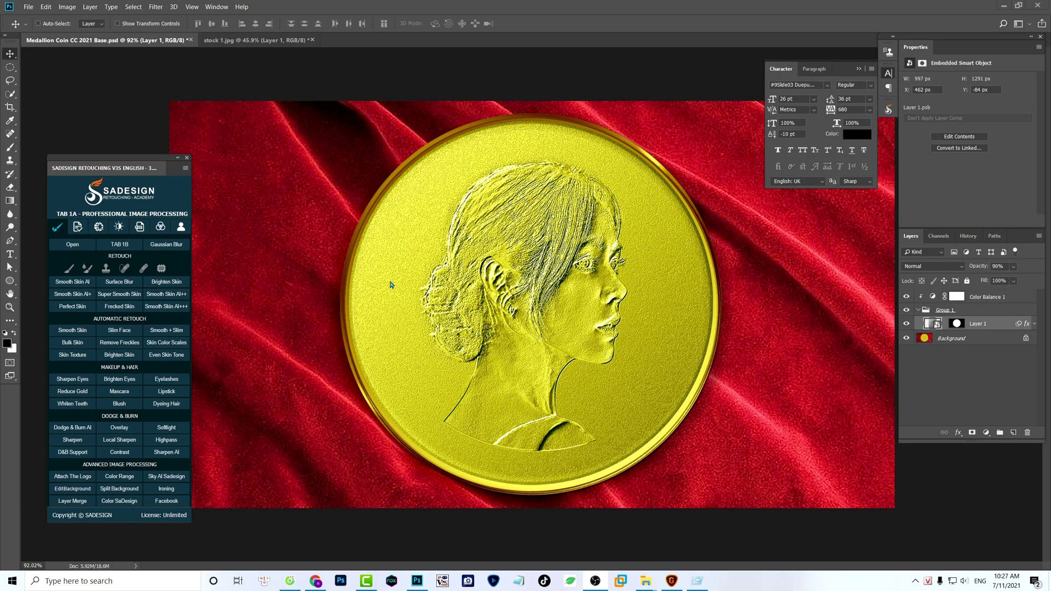
# - Create a guide layout with 2 columns and 2 rows to mark the center of the canvas
pyautogui.click(195, 8)
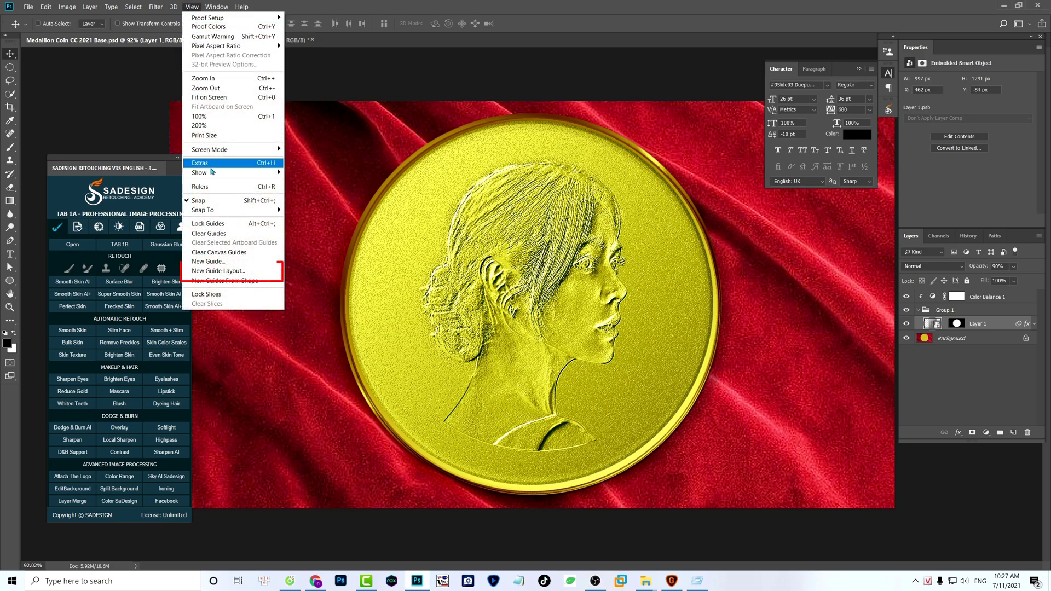
pyautogui.click(271, 272)
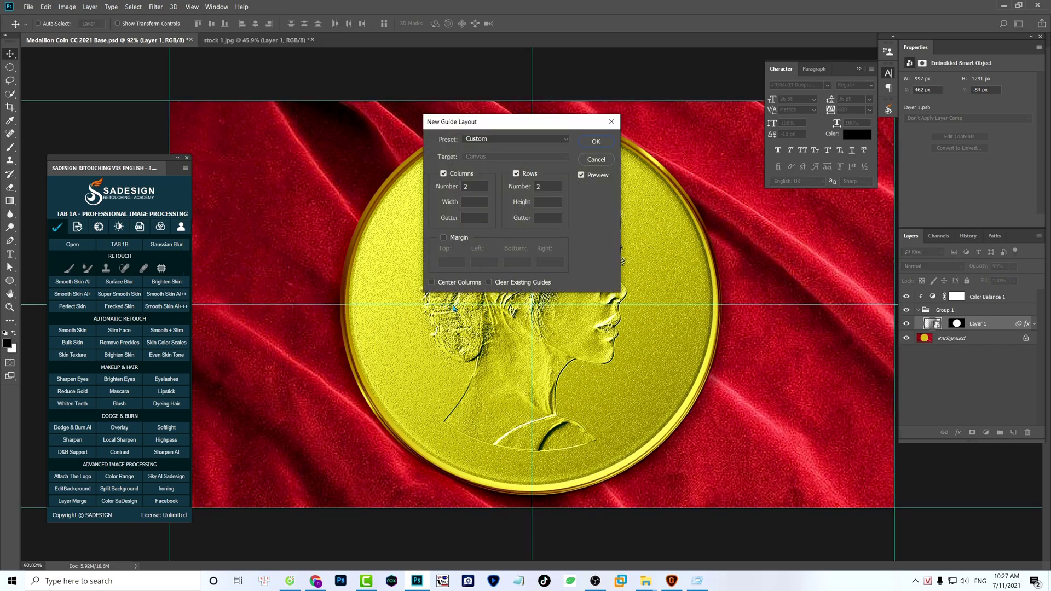
pyautogui.click(475, 187)
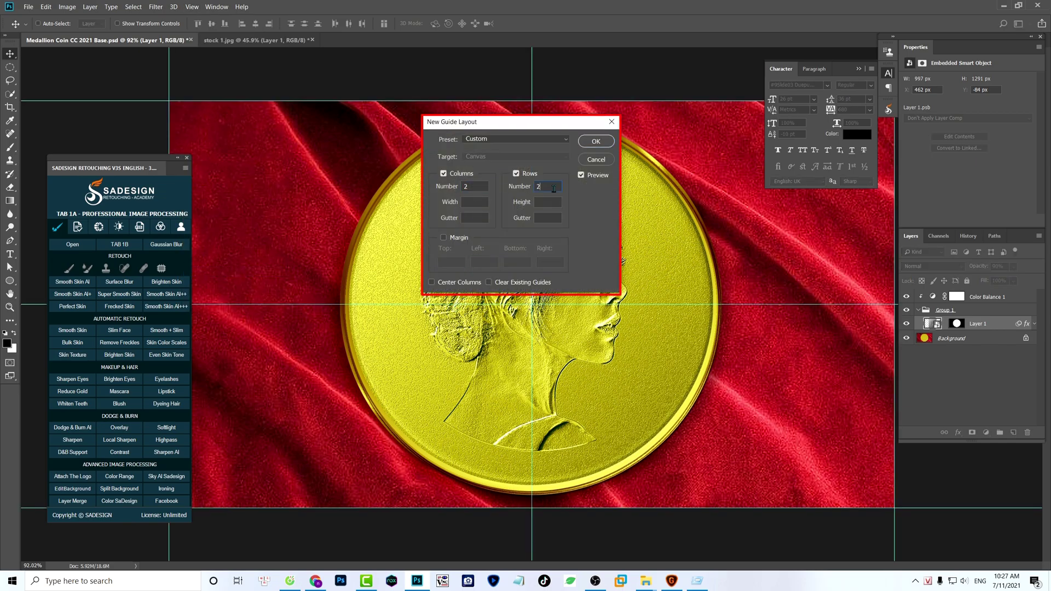
pyautogui.click(590, 142)
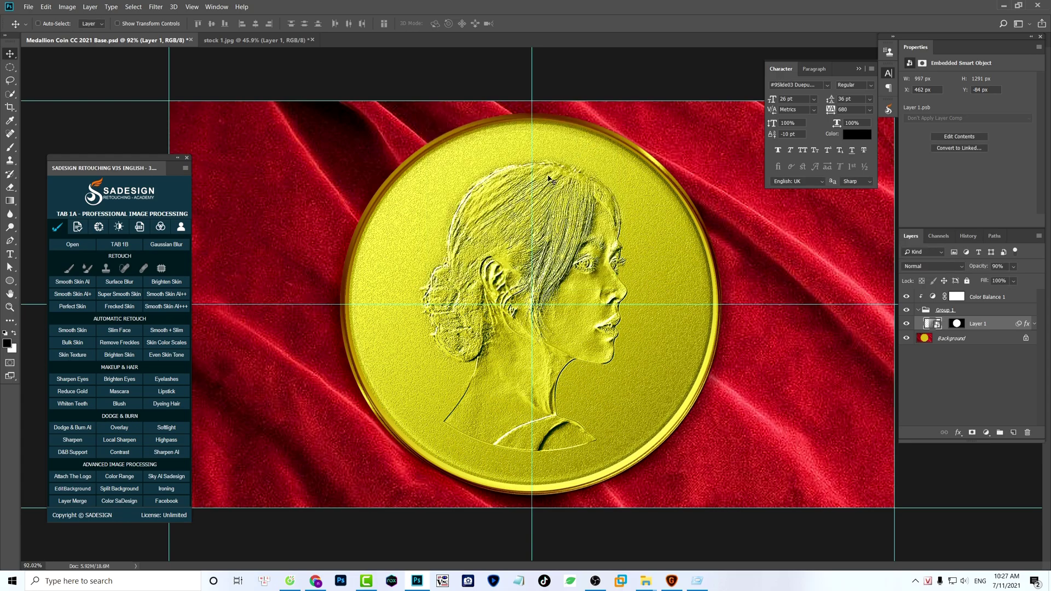
# - Draw a circular Ellipse path about 860 px in diameter, centered on the guide intersection, just inside the coin's rim
pyautogui.click(11, 282)
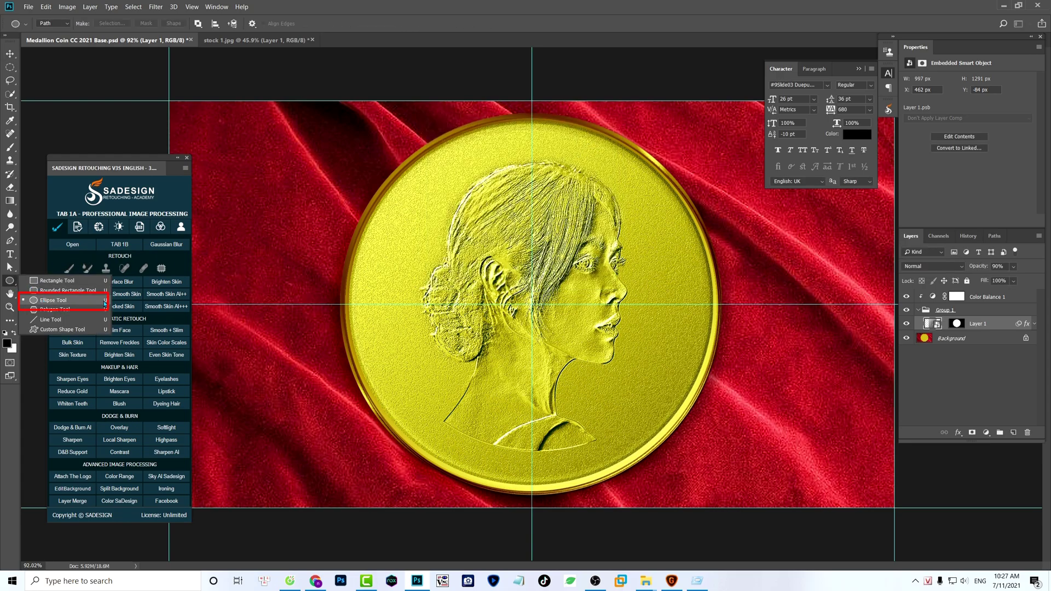
pyautogui.click(104, 301)
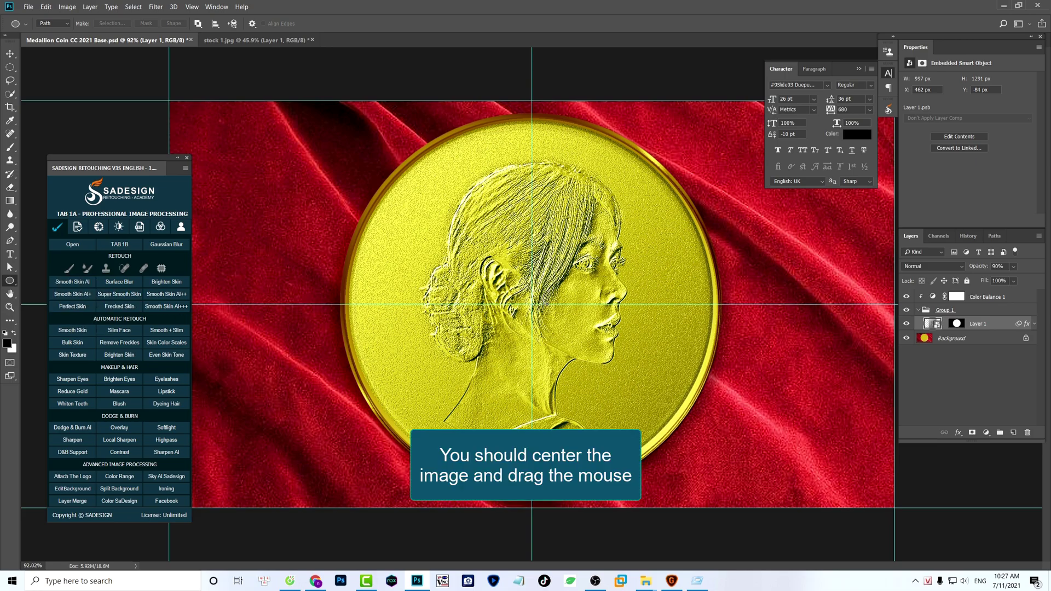
pyautogui.moveTo(532, 305); pyautogui.dragTo(694, 115)
# - Add the horizontal text "SaDesignRetouching.com" along the circular path, centered on the path's topmost point
pyautogui.click(12, 254)
pyautogui.rightClick(14, 257)
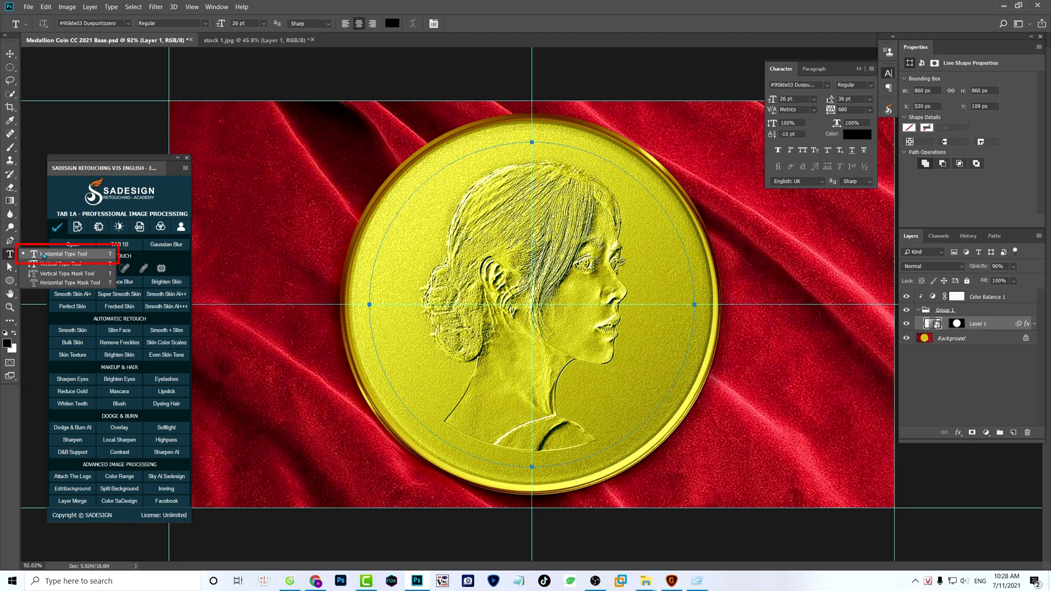
pyautogui.click(44, 255)
pyautogui.scroll(3, 535, 117)
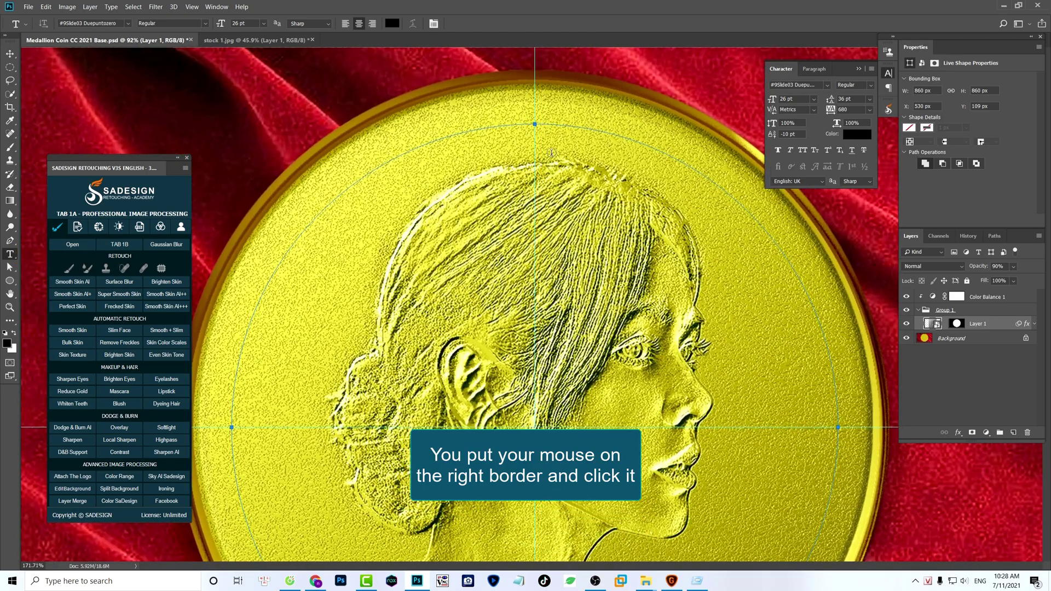
pyautogui.click(535, 124)
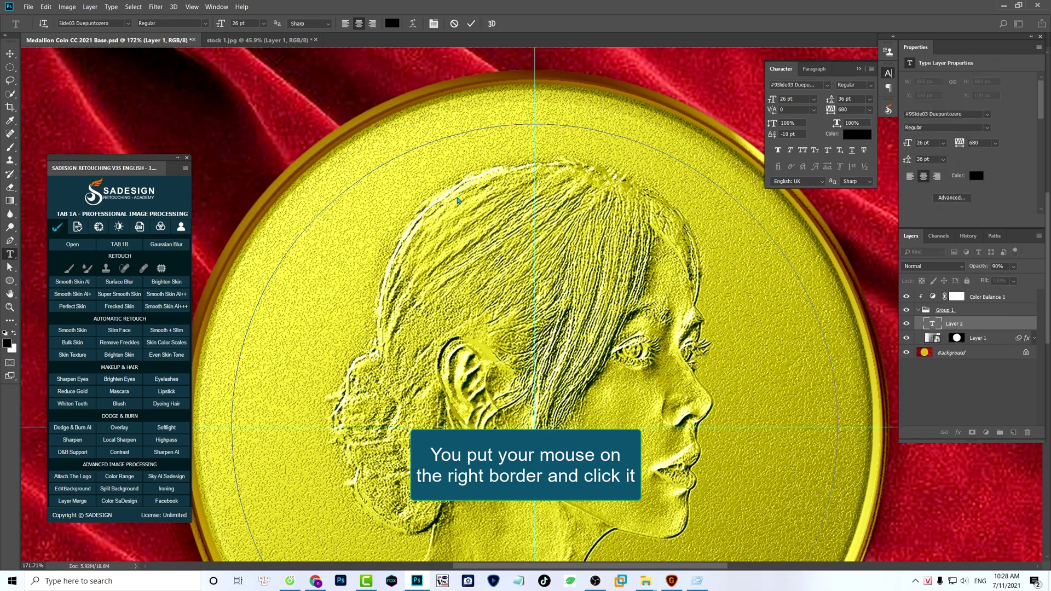
pyautogui.write('Sa')
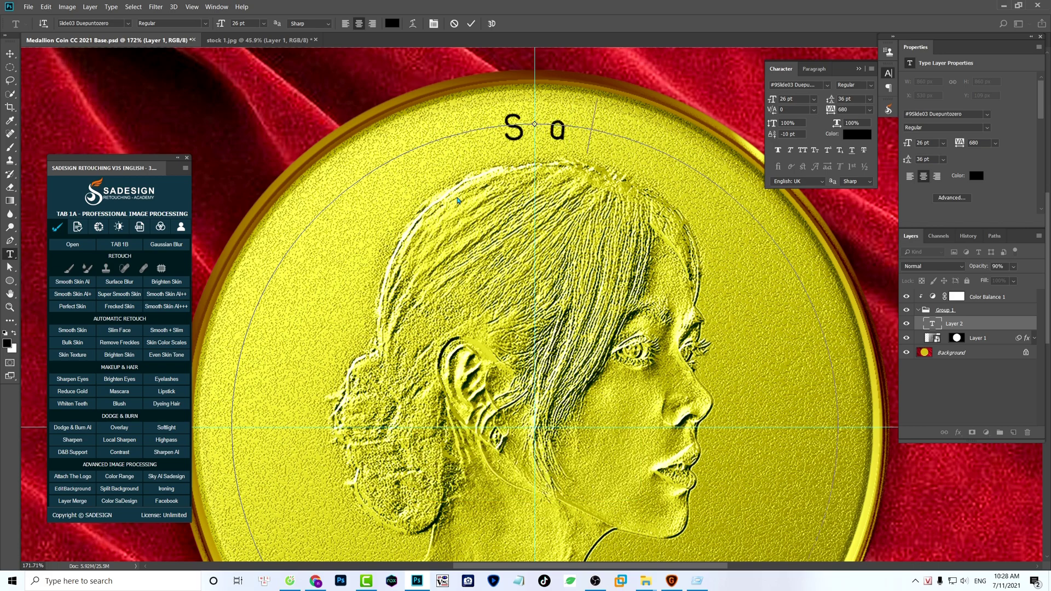
pyautogui.write('Design')
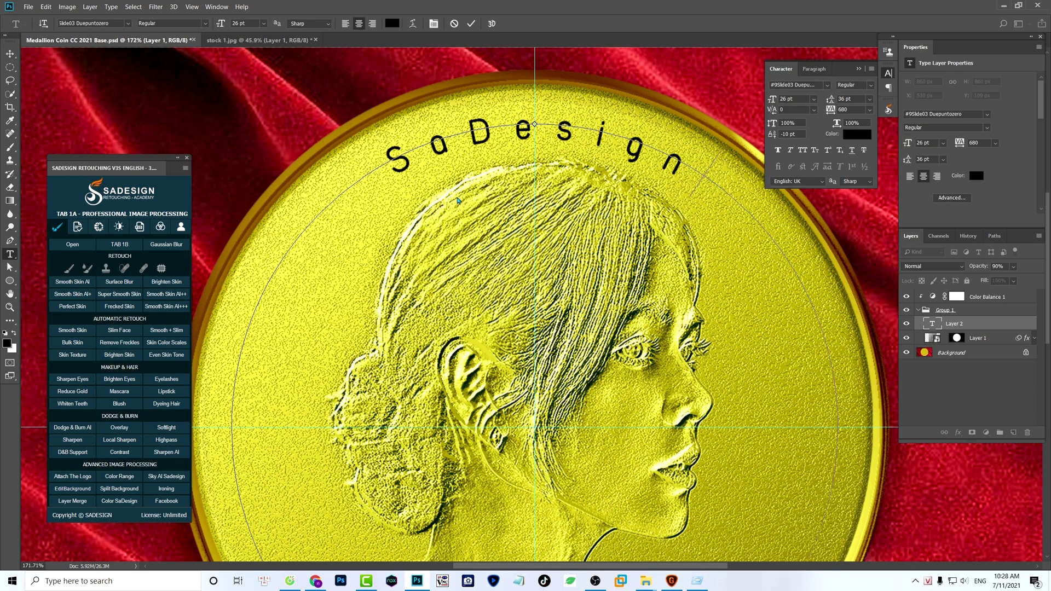
pyautogui.write('Retouching')
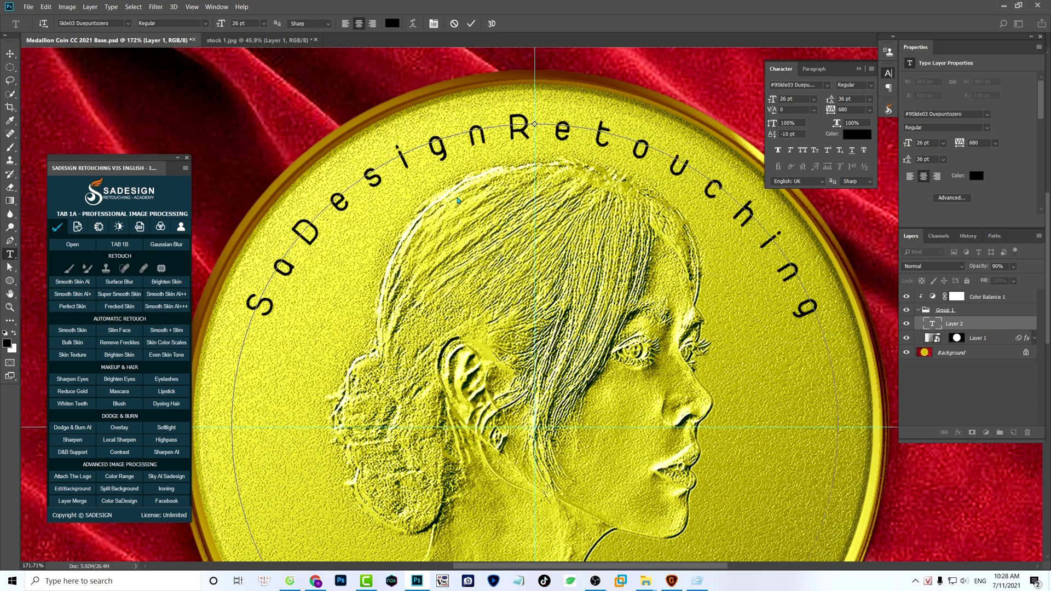
pyautogui.write('.com')
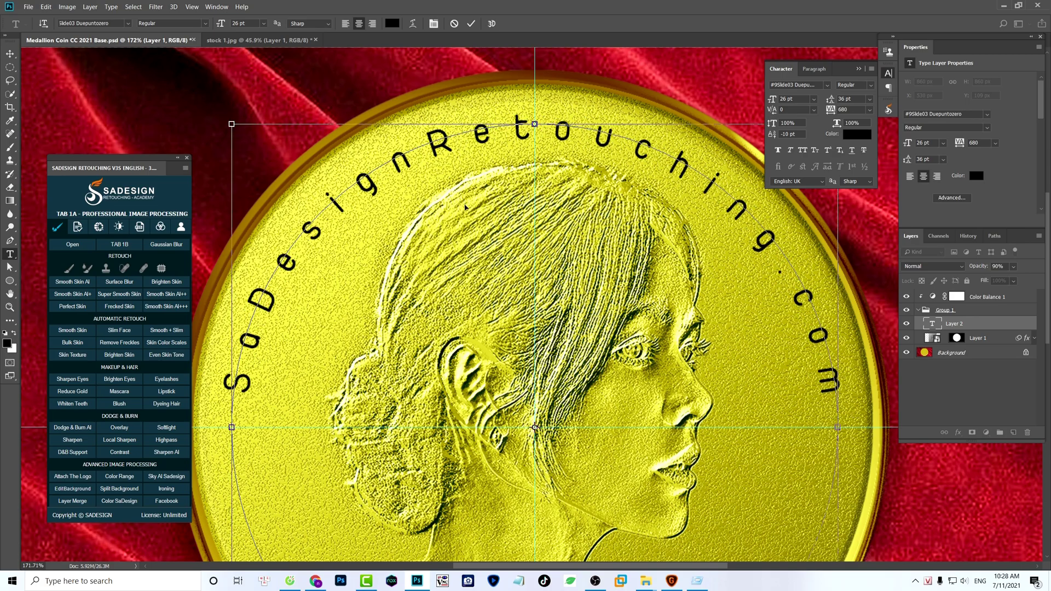
# - Set the font size of the whole "SaDesignRetouching.com" text to 27 pt and commit it
pyautogui.hotkey('ctrl', '1')
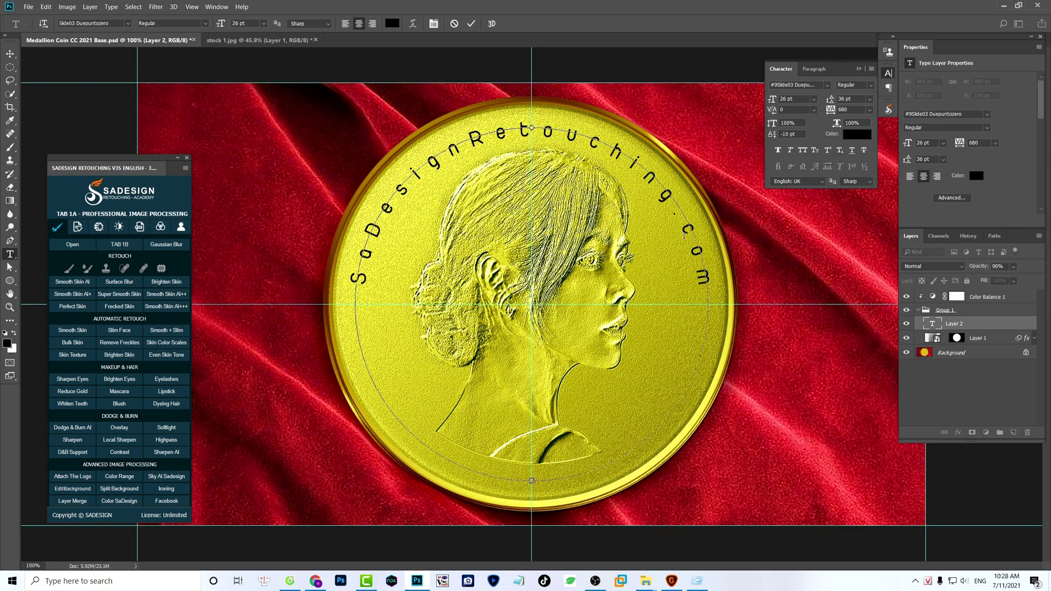
pyautogui.moveTo(353, 280); pyautogui.dragTo(699, 284)
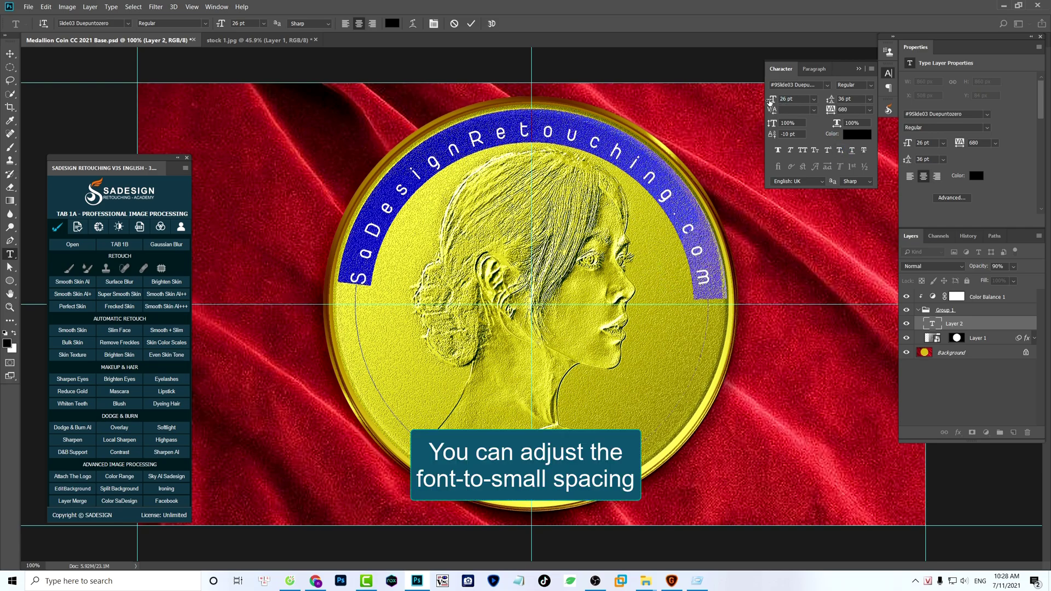
pyautogui.moveTo(771, 101); pyautogui.dragTo(771, 105)
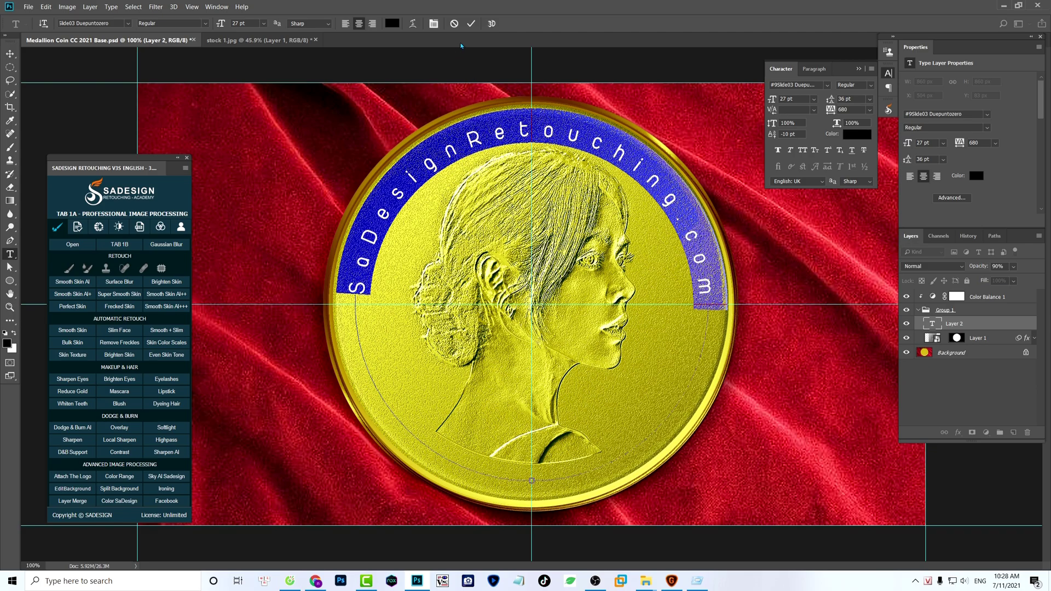
pyautogui.click(471, 23)
# - Add a new empty layer above the website text and reactivate the circular Work Path
pyautogui.click(1014, 433)
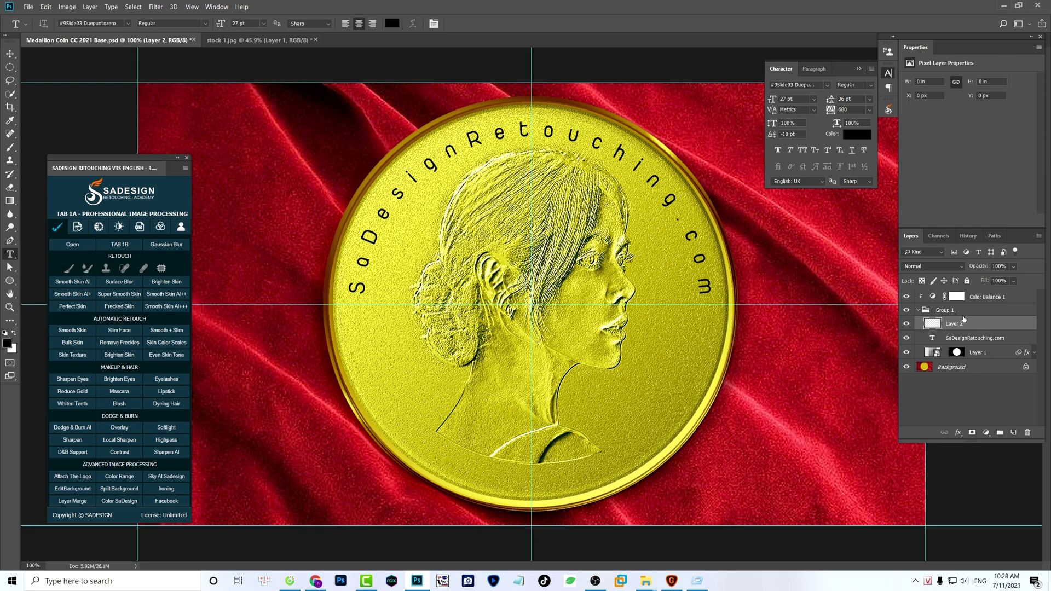
pyautogui.click(995, 236)
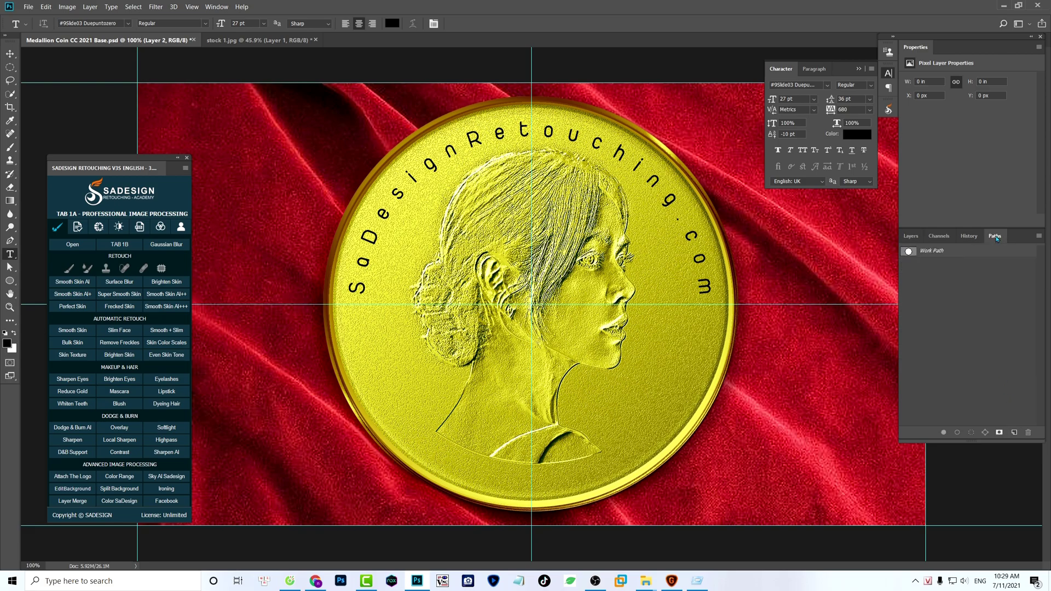
pyautogui.click(211, 7)
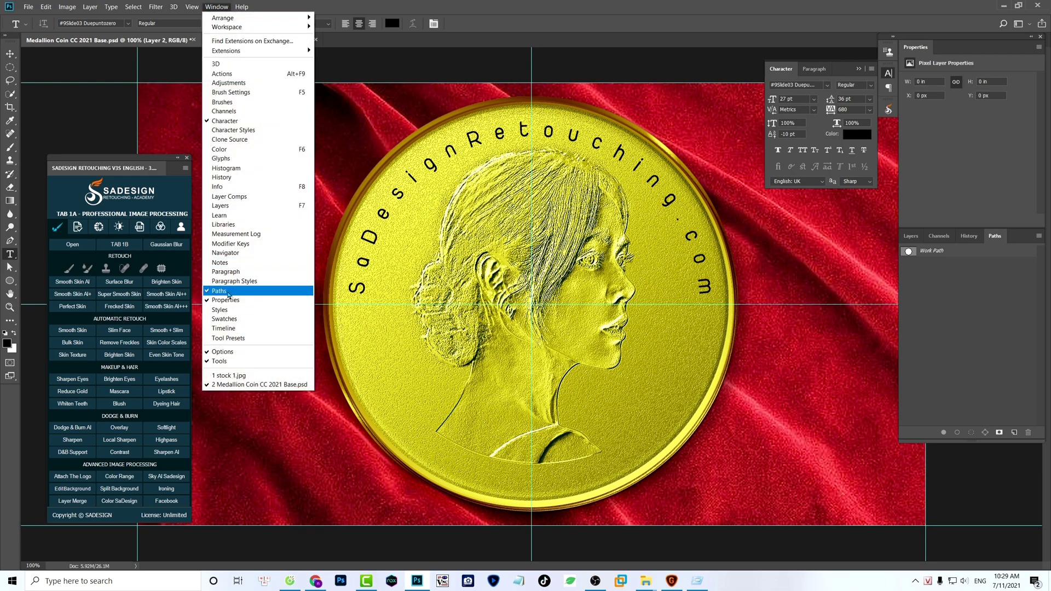
pyautogui.click(945, 218)
pyautogui.click(926, 253)
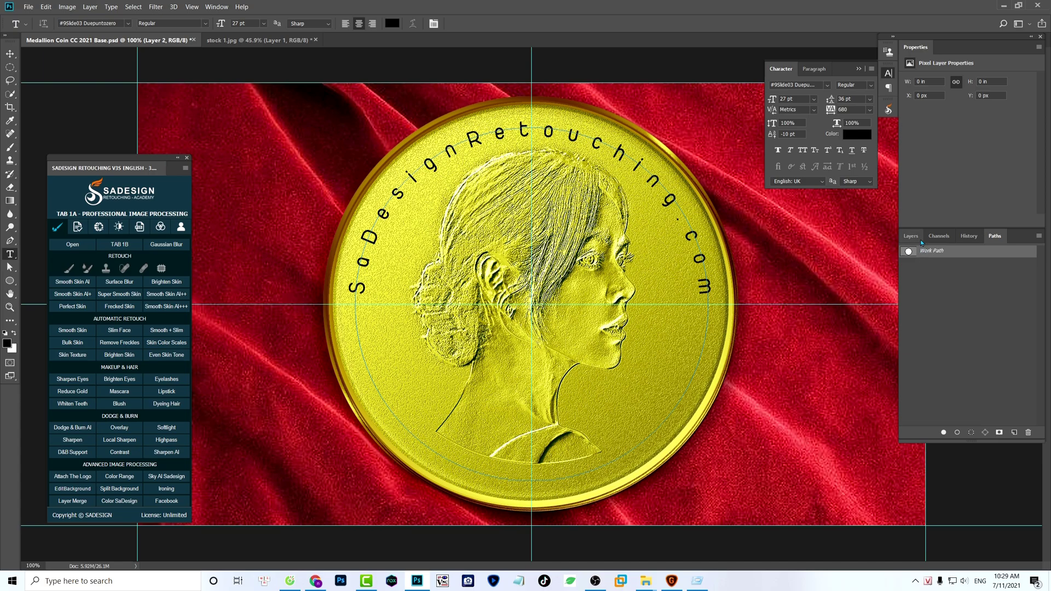
pyautogui.click(911, 239)
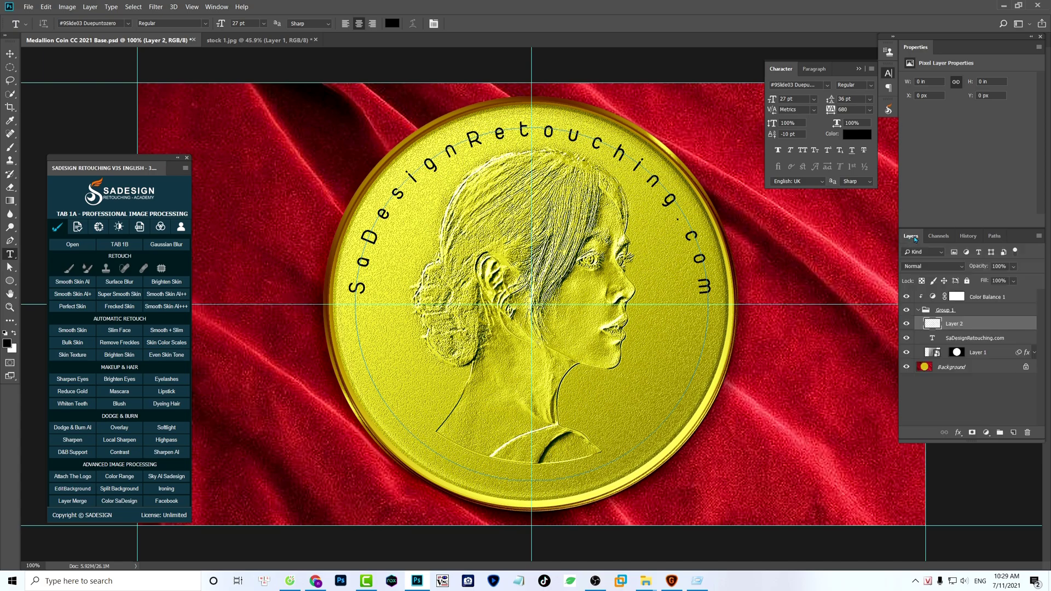
# - Add the text "Year 2021" at the lowest point of the circular path and flip it to the inside so it reads upright
pyautogui.click(531, 482)
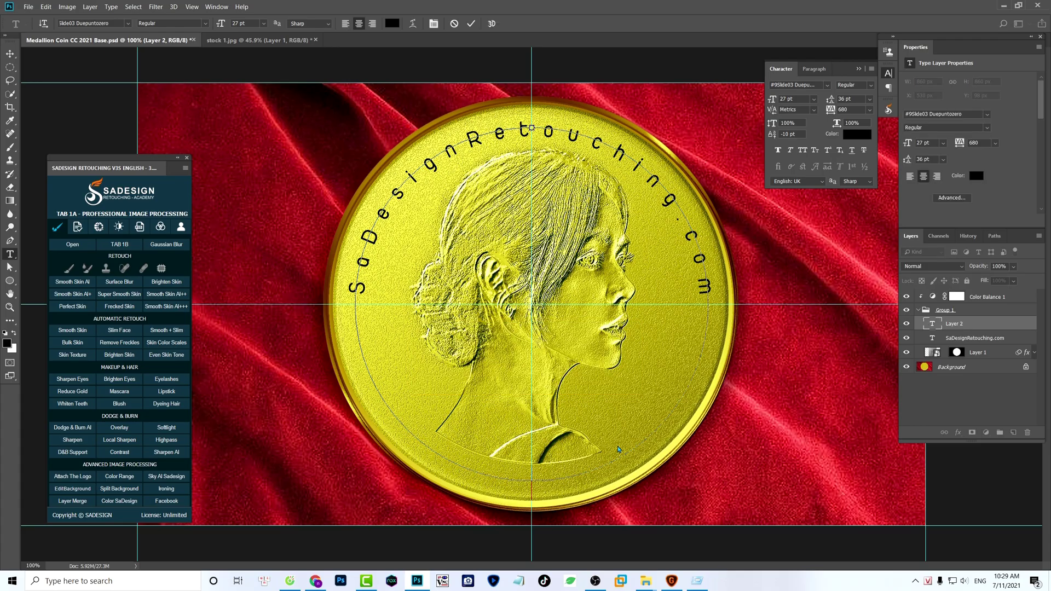
pyautogui.moveTo(534, 493)
pyautogui.mouseDown()
pyautogui.moveTo(569, 496)
pyautogui.moveTo(525, 479)
pyautogui.mouseUp()
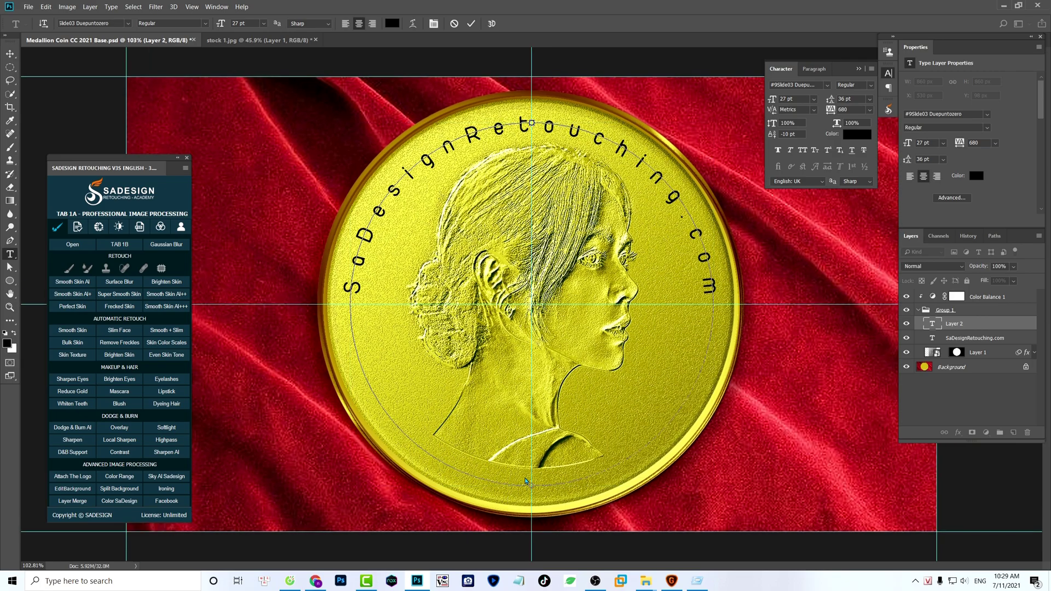
pyautogui.click(525, 481)
pyautogui.write('Year 2021')
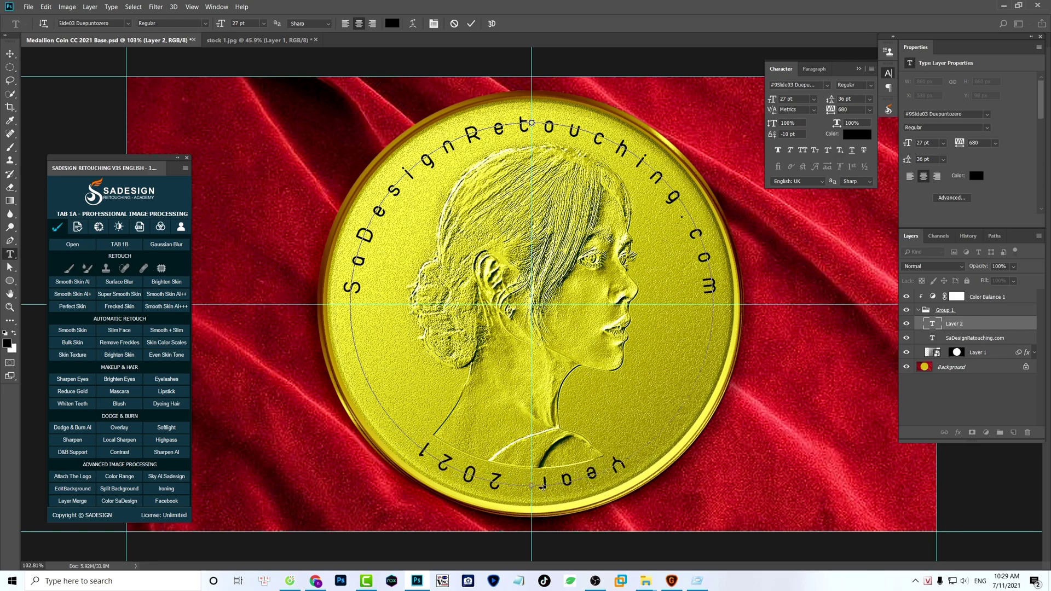
pyautogui.press('ctrl')
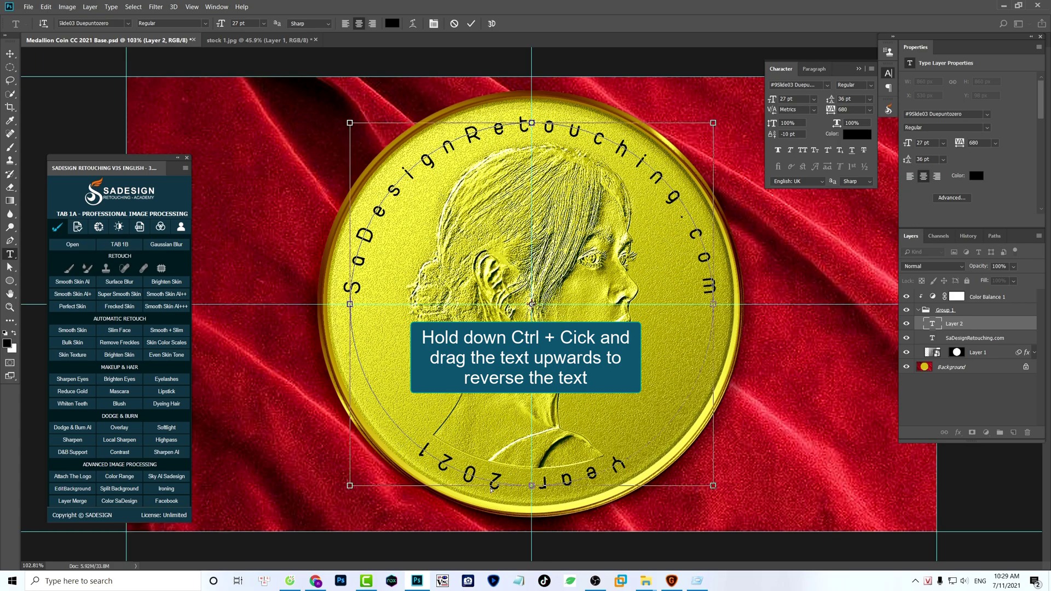
pyautogui.moveTo(492, 490); pyautogui.dragTo(508, 442)
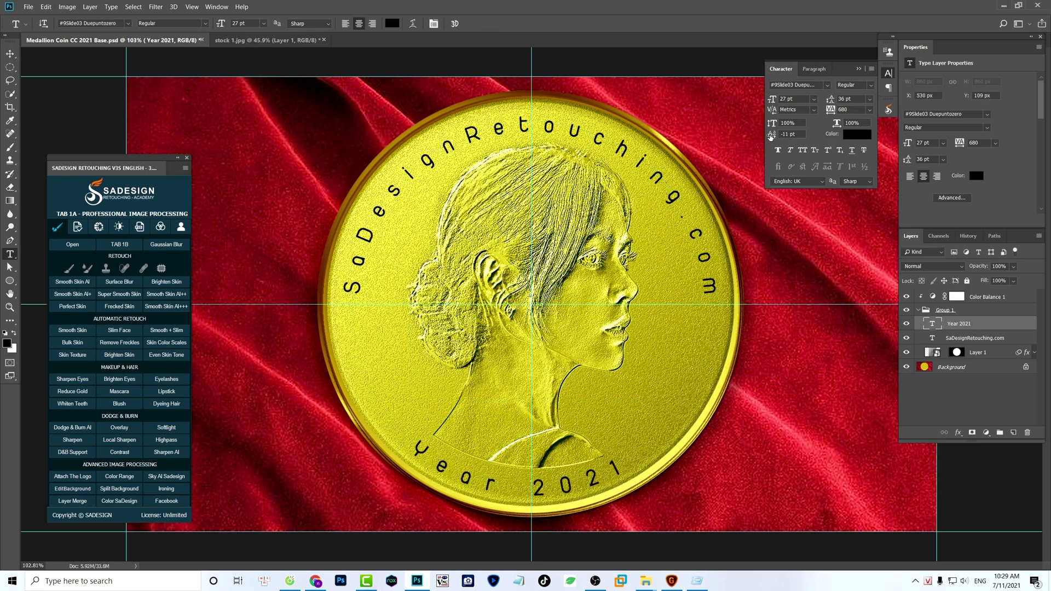
# - Set the "Year 2021" text's baseline shift to -9 pt and its tracking to 420
pyautogui.moveTo(770, 136); pyautogui.dragTo(770, 136)
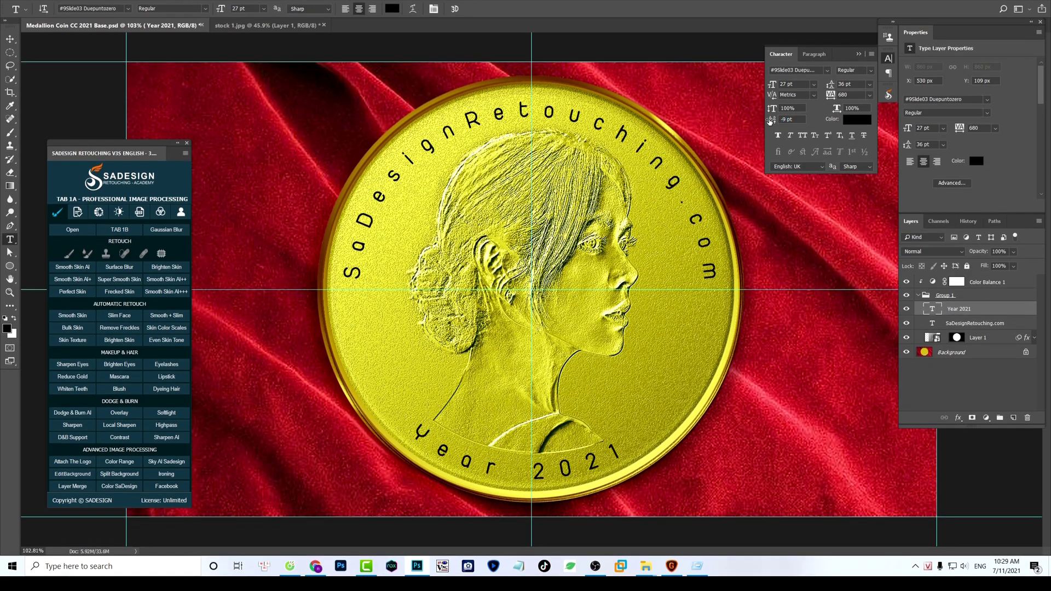
pyautogui.moveTo(838, 110); pyautogui.dragTo(829, 96)
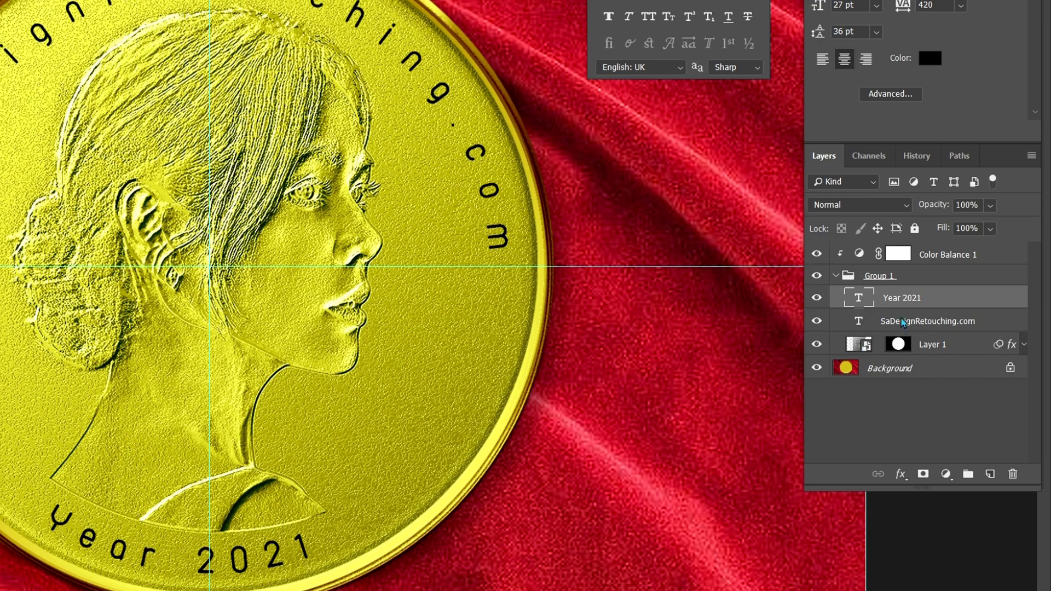
# - Group the two text layers and set the group's Fill to 0%
pyautogui.keyDown('shift'); pyautogui.click(902, 323); pyautogui.keyUp('shift')
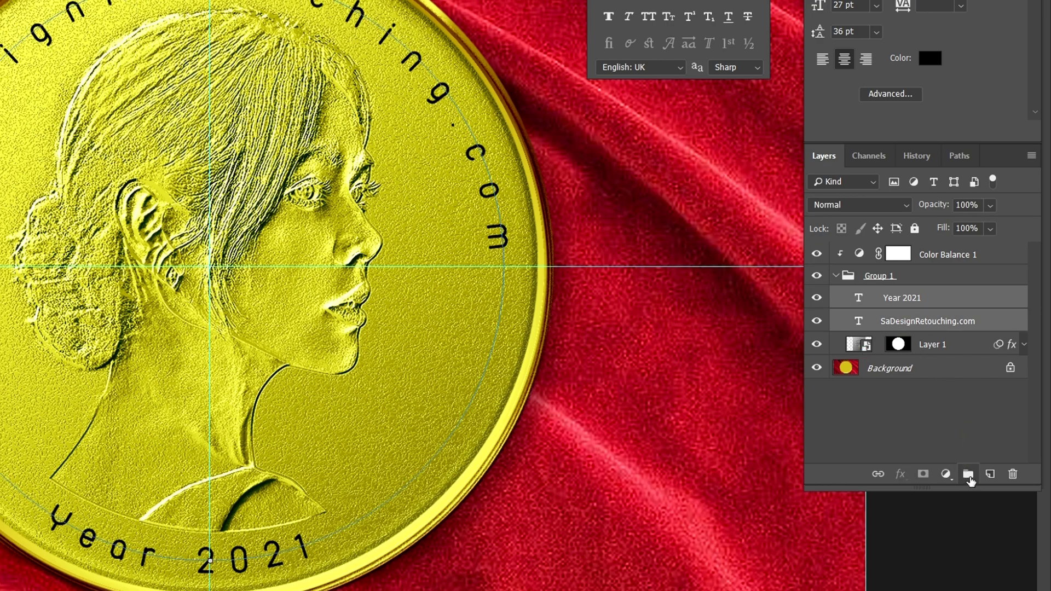
pyautogui.click(969, 477)
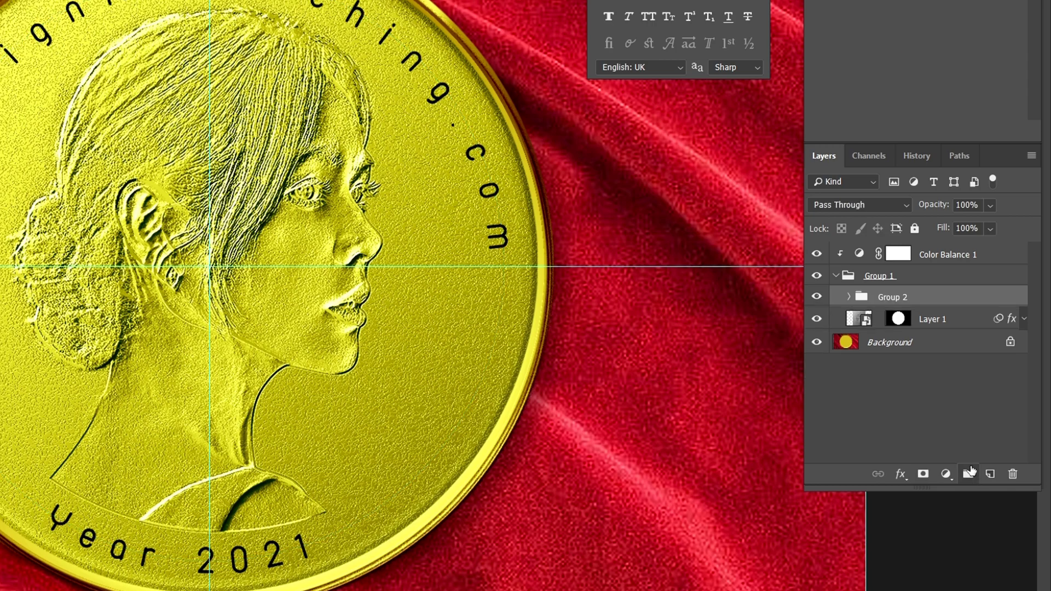
pyautogui.moveTo(990, 229)
pyautogui.mouseDown()
pyautogui.moveTo(965, 248)
pyautogui.moveTo(921, 252)
pyautogui.mouseUp()
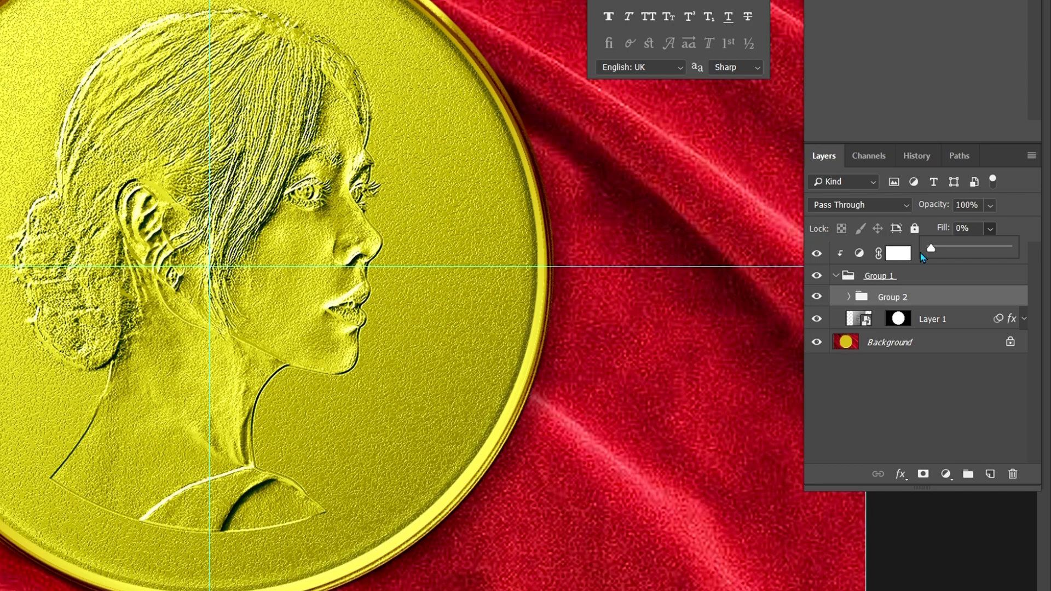
# - Apply a Chisel Hard Inner Bevel with Down direction and a Multiply Drop Shadow at 40% opacity and 4 px distance to the text group
pyautogui.click(900, 474)
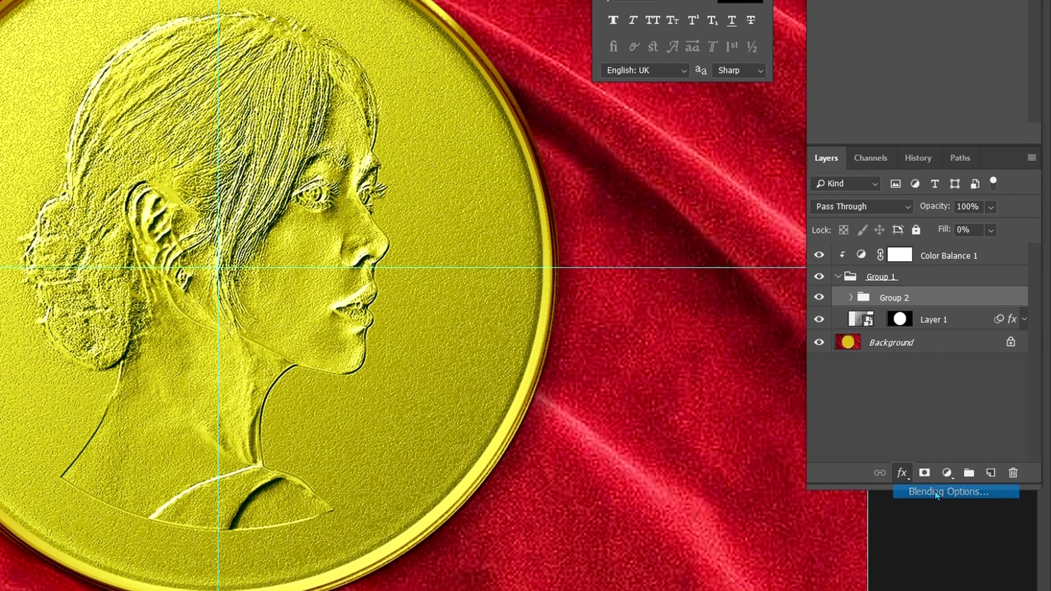
pyautogui.click(941, 494)
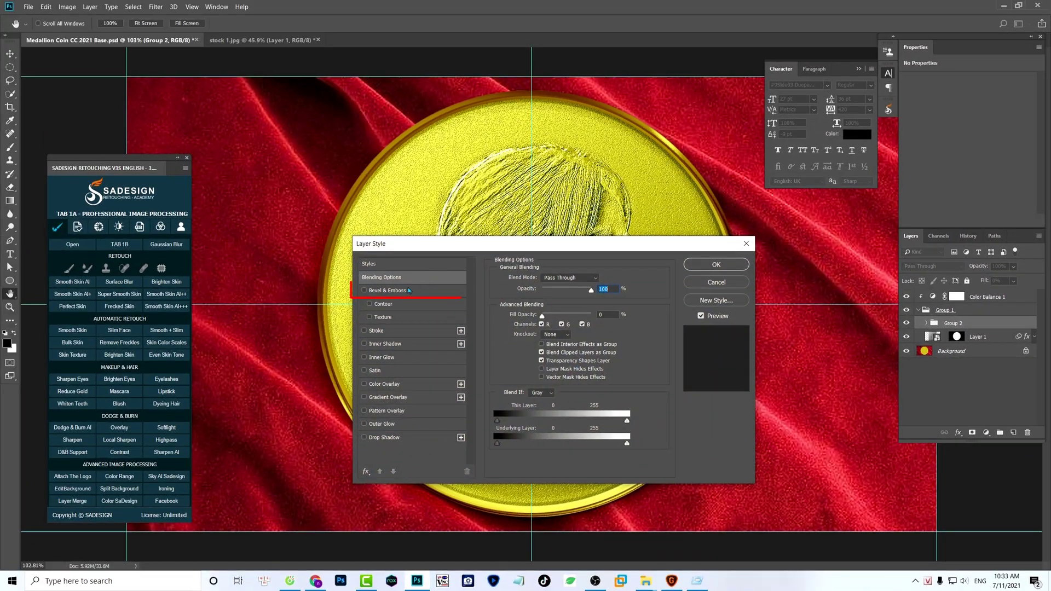
pyautogui.click(400, 291)
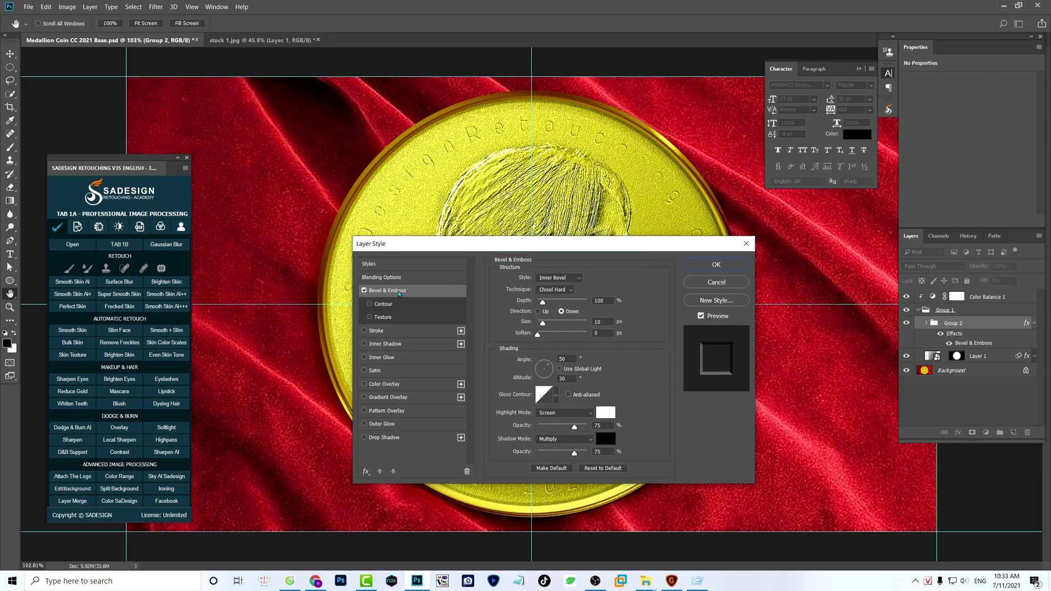
pyautogui.click(385, 438)
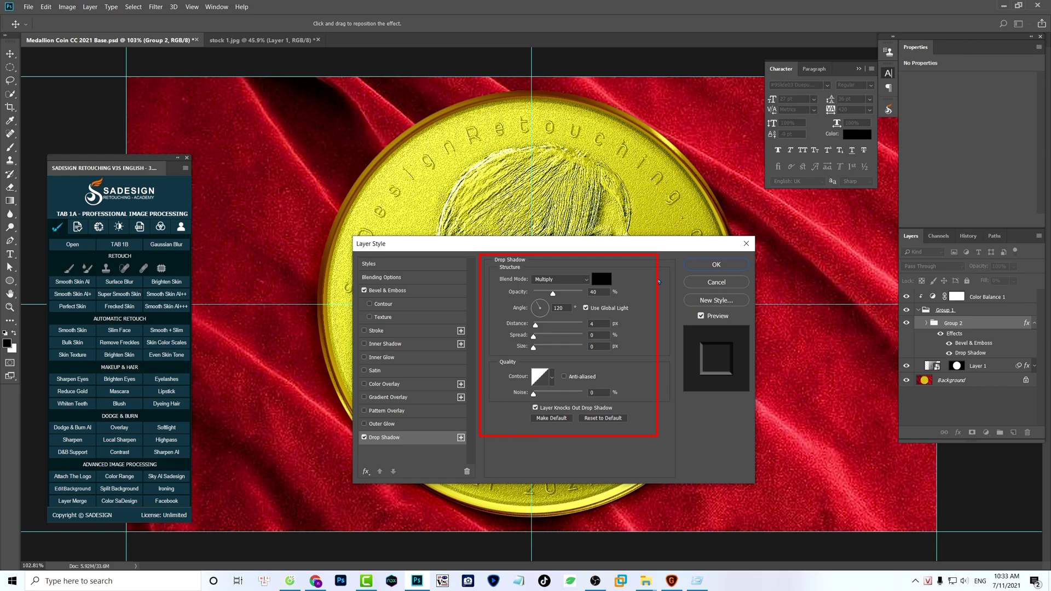
pyautogui.click(721, 265)
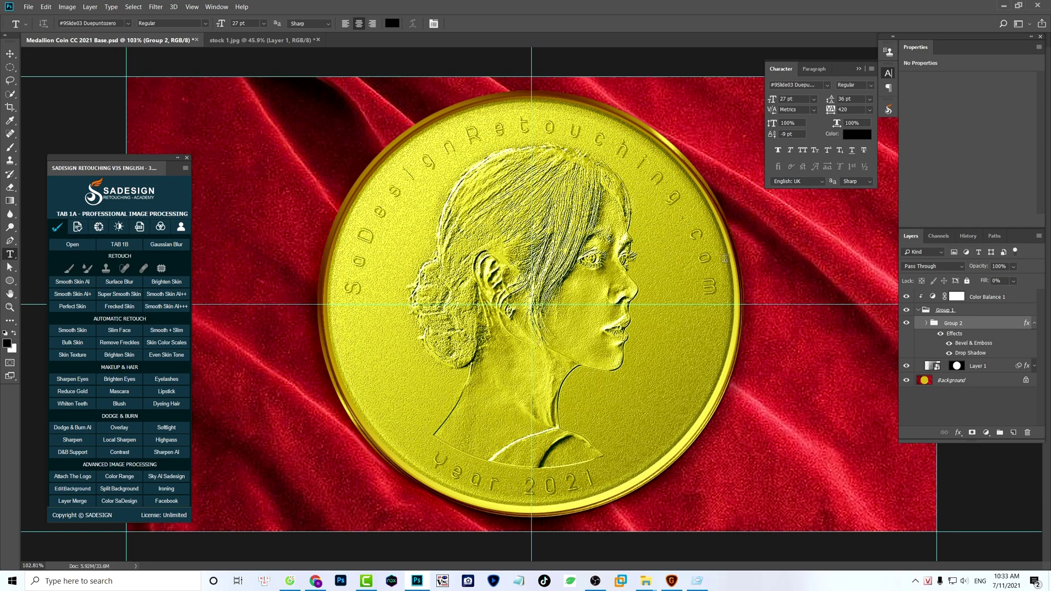
# - Look back through the document's history to compare the finished coin with an earlier state
pyautogui.click(971, 237)
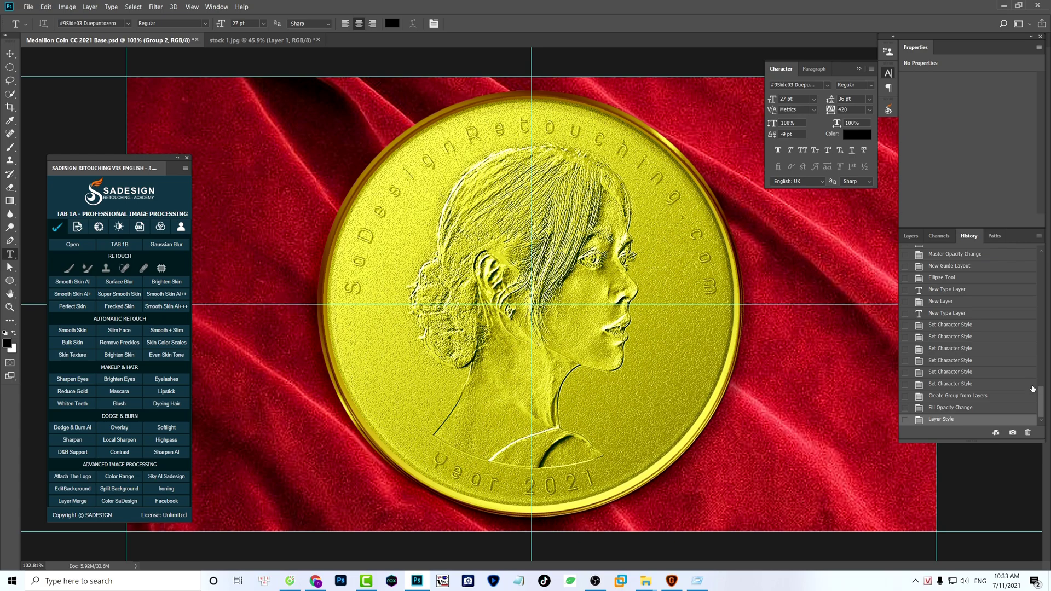
pyautogui.moveTo(1044, 408); pyautogui.dragTo(1046, 282)
pyautogui.click(974, 330)
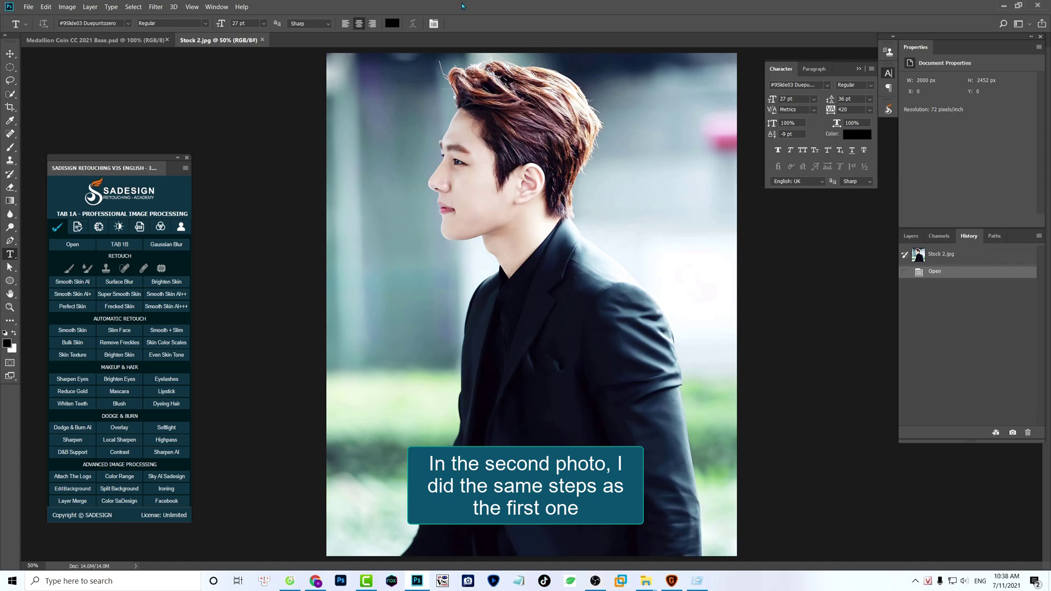
# - Select the man in the photo with Select Subject and open the selection in Select and Mask
pyautogui.click(133, 7)
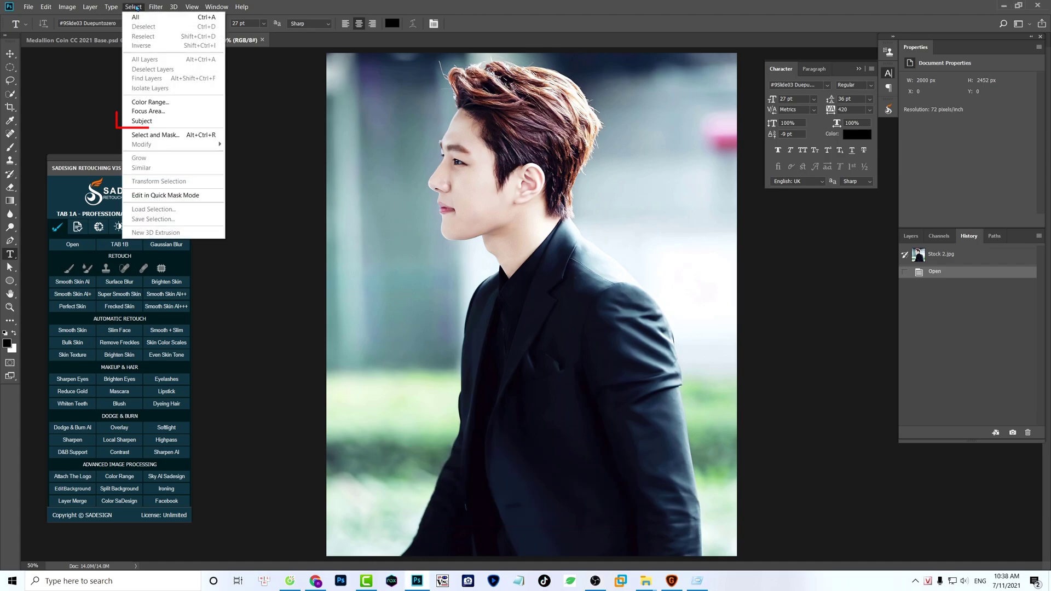
pyautogui.click(148, 123)
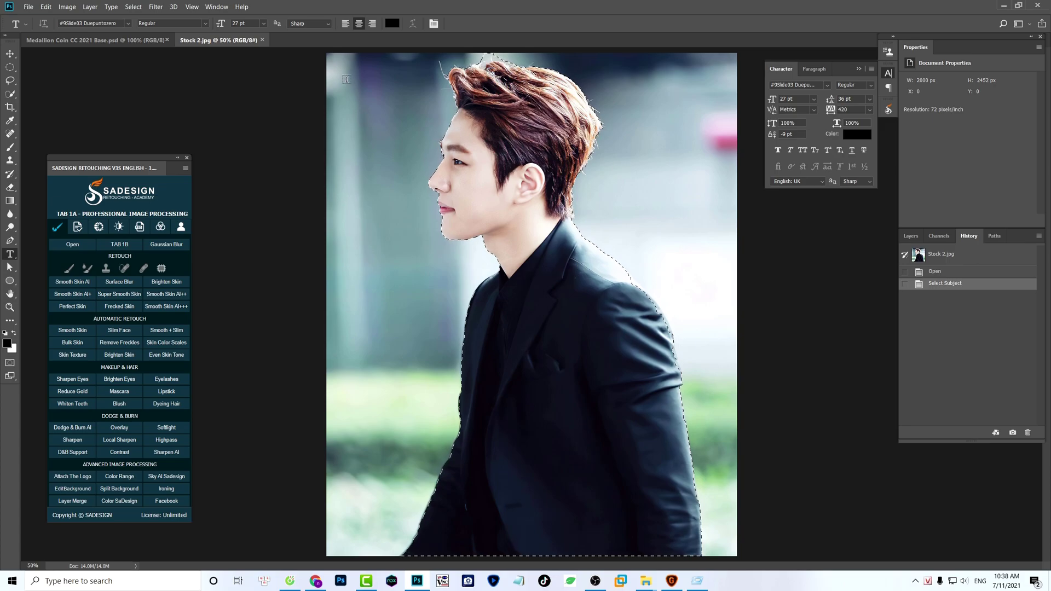
pyautogui.click(134, 8)
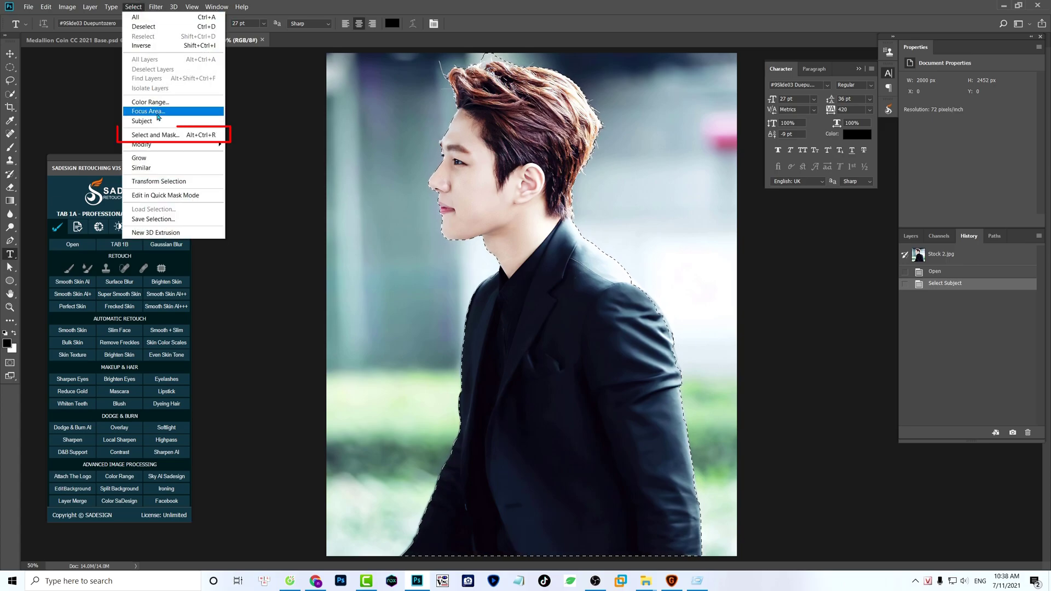
pyautogui.click(164, 135)
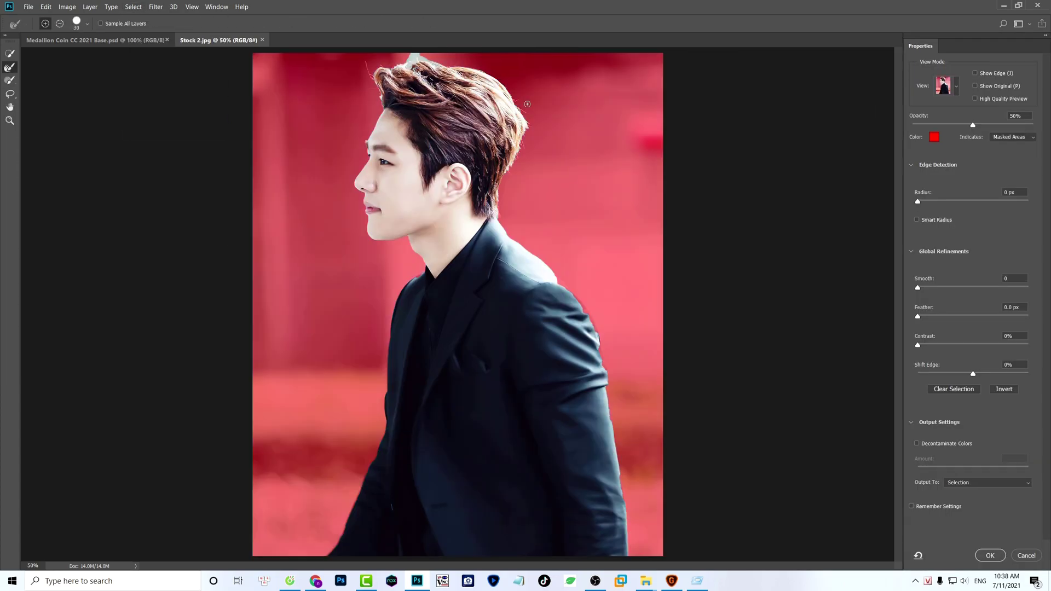
# - Refine the selection edge around the man's hair with the Refine Edge Brush, from the forehead over the crown to the nape
pyautogui.scroll(2, 432, 108)
pyautogui.moveTo(433, 109)
pyautogui.mouseDown()
pyautogui.moveTo(443, 159)
pyautogui.moveTo(395, 130)
pyautogui.moveTo(442, 113)
pyautogui.moveTo(380, 122)
pyautogui.moveTo(448, 119)
pyautogui.moveTo(391, 147)
pyautogui.moveTo(388, 135)
pyautogui.moveTo(330, 157)
pyautogui.moveTo(340, 228)
pyautogui.mouseUp()
pyautogui.keyDown('alt'); pyautogui.rightClick(441, 127); pyautogui.keyUp('alt')
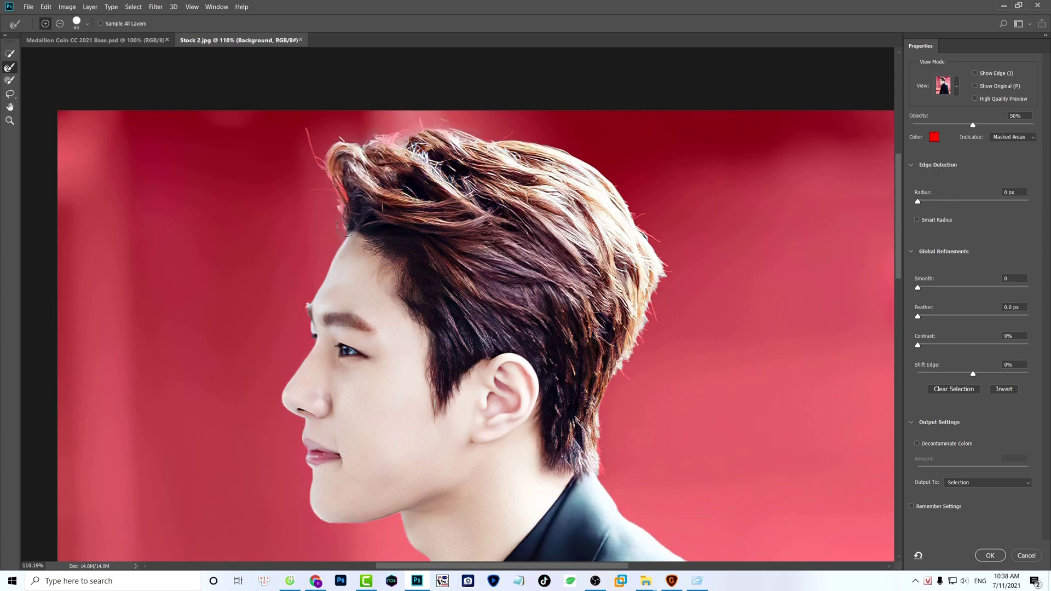
pyautogui.moveTo(273, 344)
pyautogui.mouseDown()
pyautogui.moveTo(294, 349)
pyautogui.moveTo(342, 298)
pyautogui.moveTo(351, 318)
pyautogui.moveTo(346, 266)
pyautogui.mouseUp()
pyautogui.keyDown('alt'); pyautogui.rightClick(352, 318); pyautogui.keyUp('alt')
pyautogui.moveTo(390, 300); pyautogui.dragTo(323, 300)
pyautogui.moveTo(381, 400); pyautogui.dragTo(338, 306)
pyautogui.keyDown('alt'); pyautogui.rightClick(673, 331); pyautogui.keyUp('alt')
pyautogui.moveTo(647, 293)
pyautogui.mouseDown()
pyautogui.moveTo(647, 342)
pyautogui.moveTo(652, 327)
pyautogui.mouseUp()
pyautogui.moveTo(688, 267)
pyautogui.mouseDown()
pyautogui.moveTo(624, 380)
pyautogui.moveTo(614, 320)
pyautogui.moveTo(643, 236)
pyautogui.moveTo(626, 187)
pyautogui.moveTo(570, 110)
pyautogui.moveTo(390, 79)
pyautogui.mouseUp()
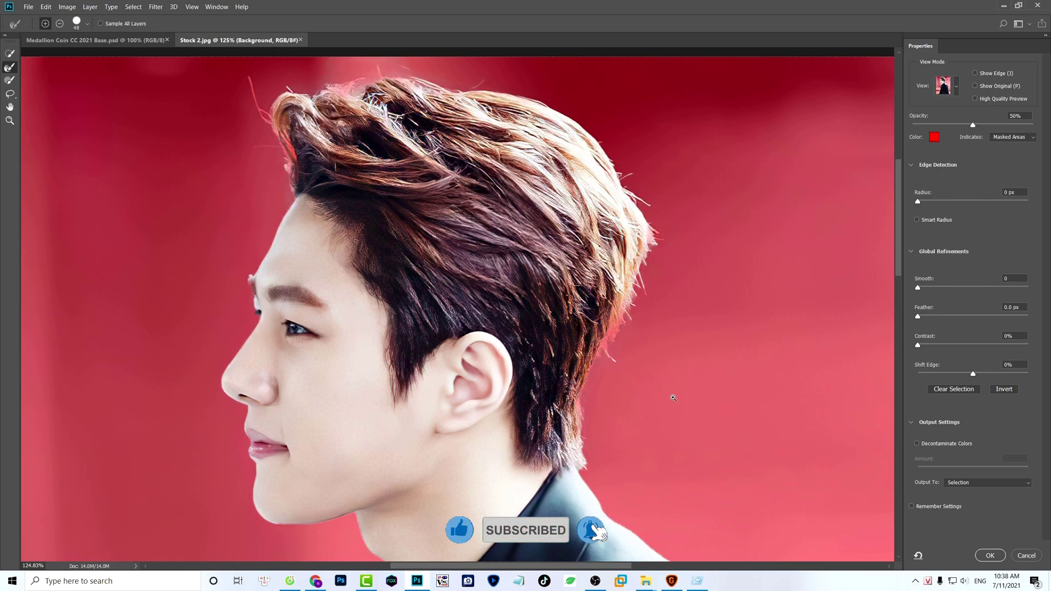
# - Refine the selection edge along the nape, the front collar and the jacket's shoulders
pyautogui.scroll(-2, 621, 470)
pyautogui.moveTo(621, 469); pyautogui.dragTo(575, 245)
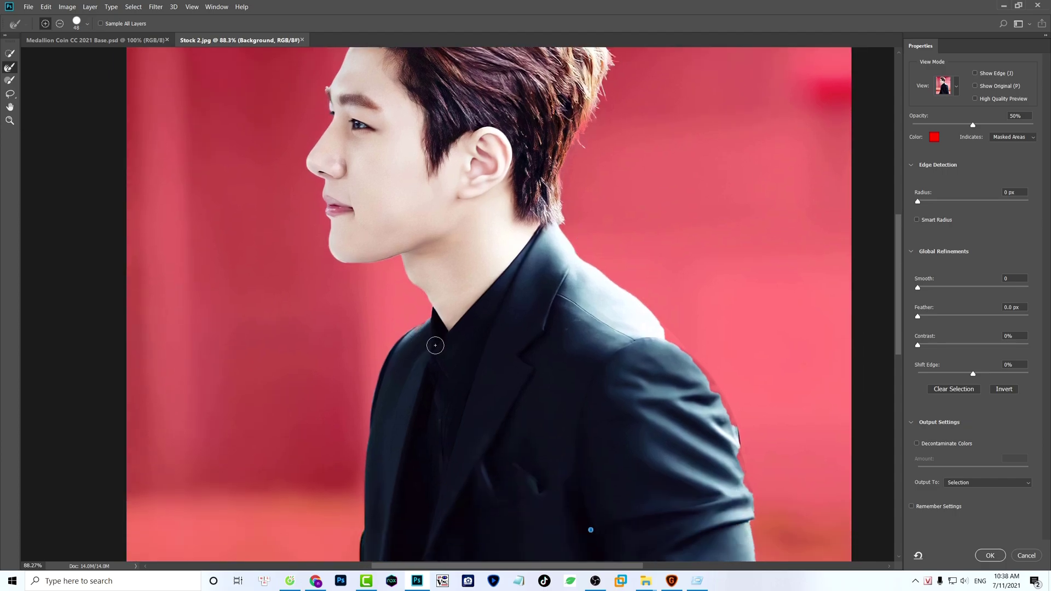
pyautogui.scroll(3, 424, 331)
pyautogui.moveTo(438, 329); pyautogui.dragTo(396, 335)
pyautogui.scroll(-5, 438, 342)
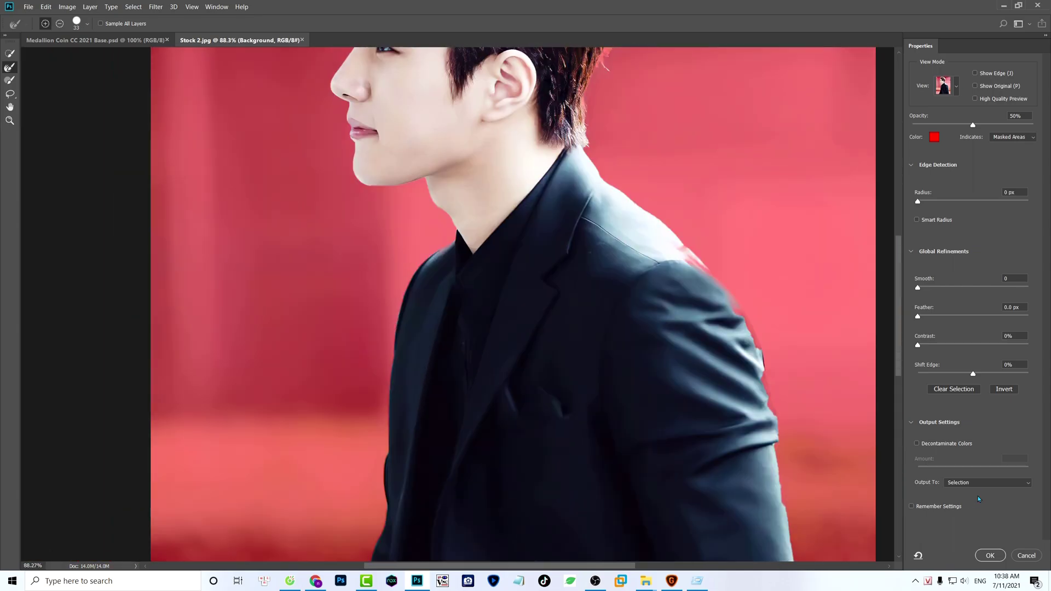
# - Decontaminate the colors at 100% and output the selection to a new layer with layer mask
pyautogui.click(934, 447)
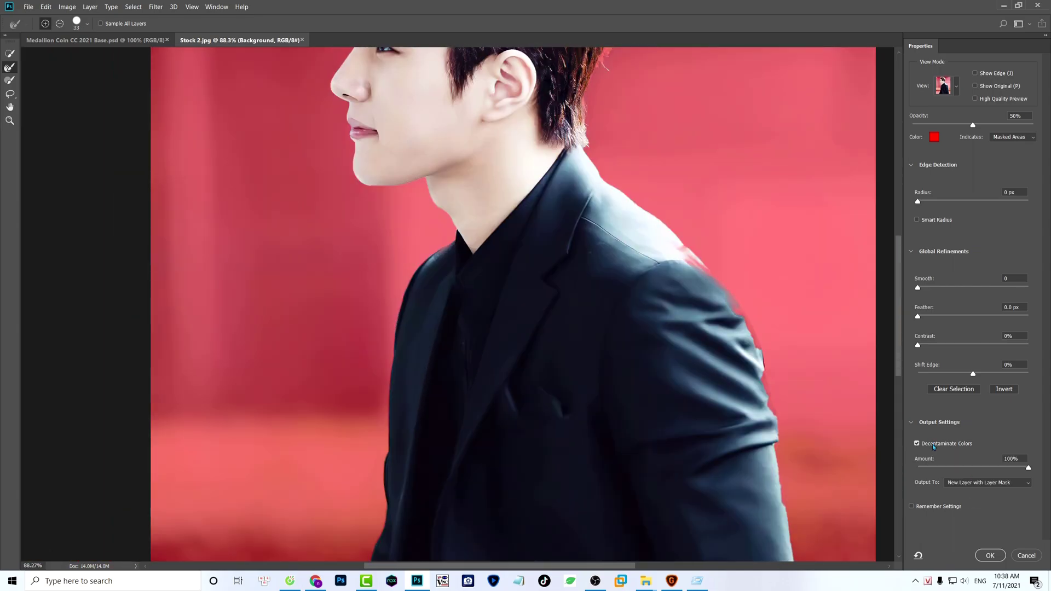
pyautogui.click(1000, 483)
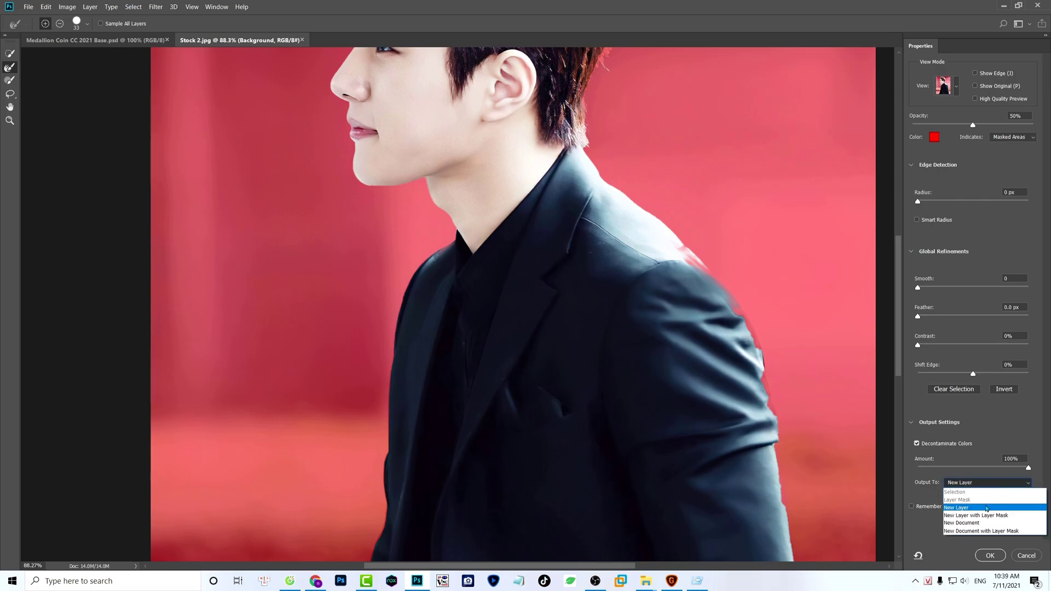
pyautogui.click(981, 516)
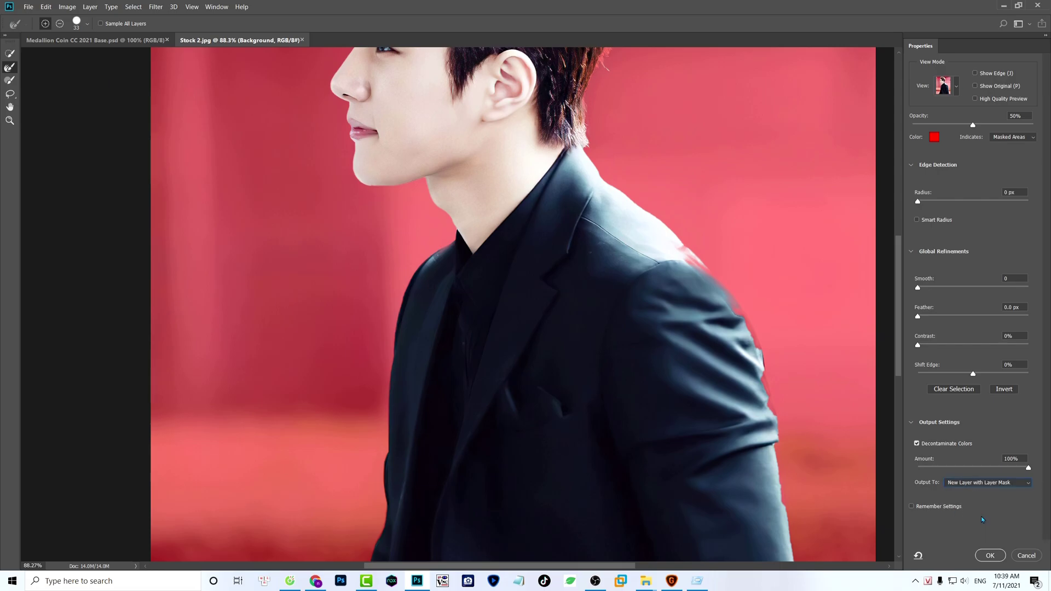
pyautogui.click(990, 556)
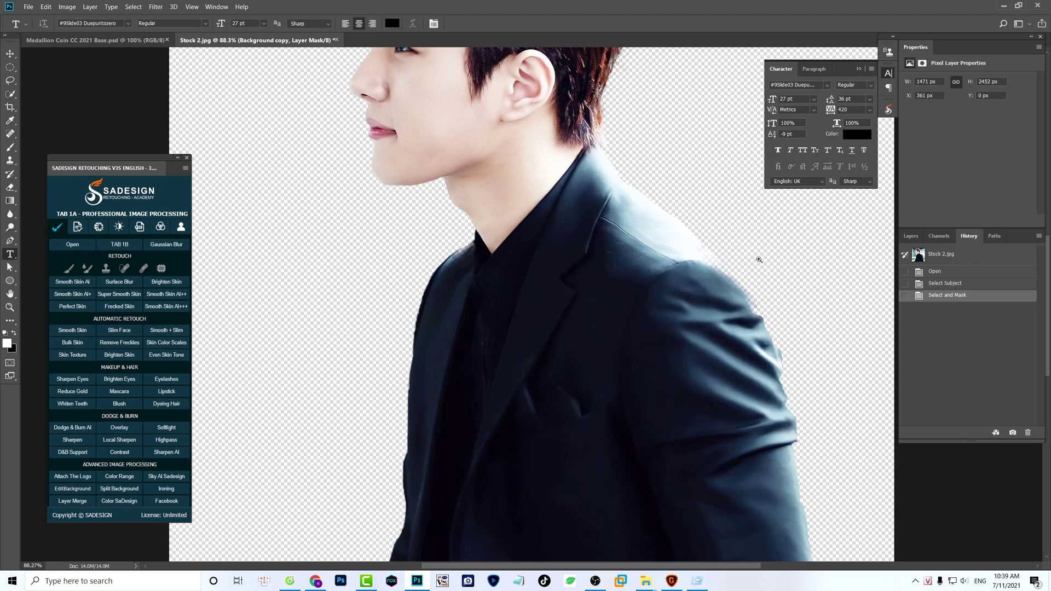
# - Outline the jacket's shoulders and upper chest with a closed Pen tool path and convert it to a selection
pyautogui.scroll(2, 758, 255)
pyautogui.click(911, 236)
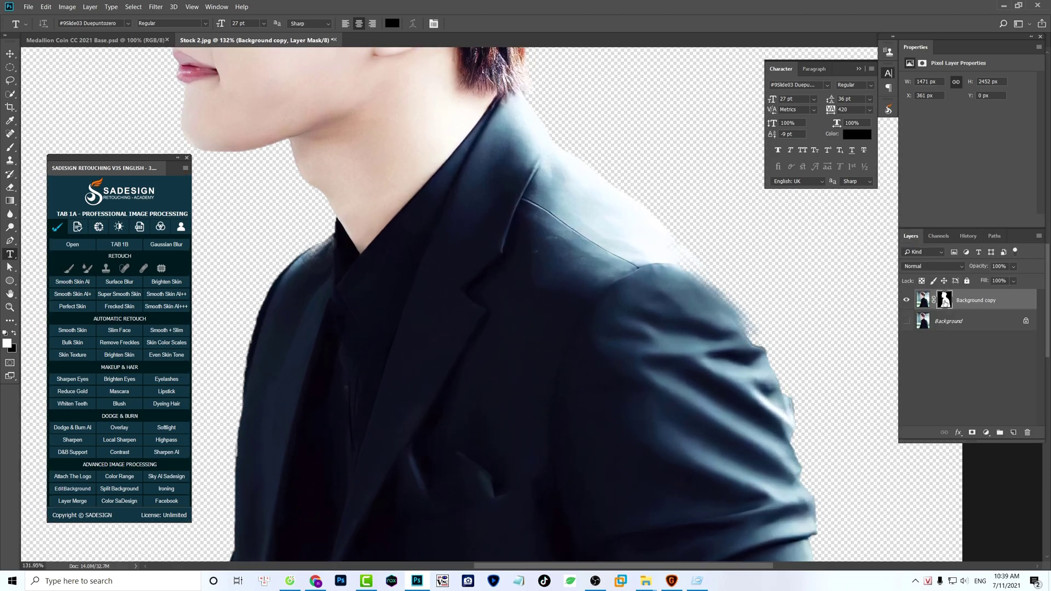
pyautogui.click(907, 300)
pyautogui.click(907, 300)
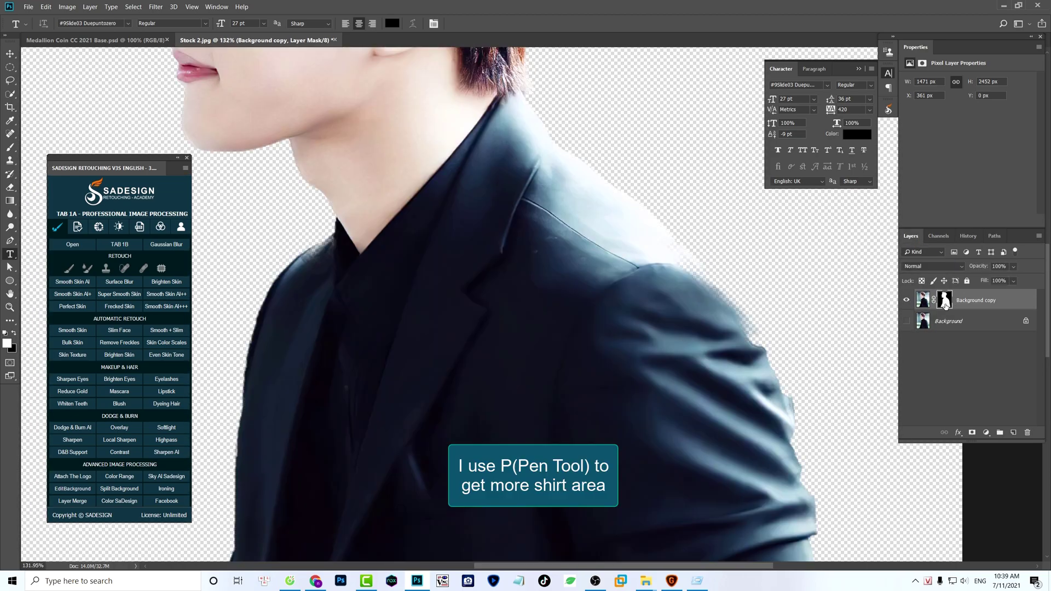
pyautogui.press('p')
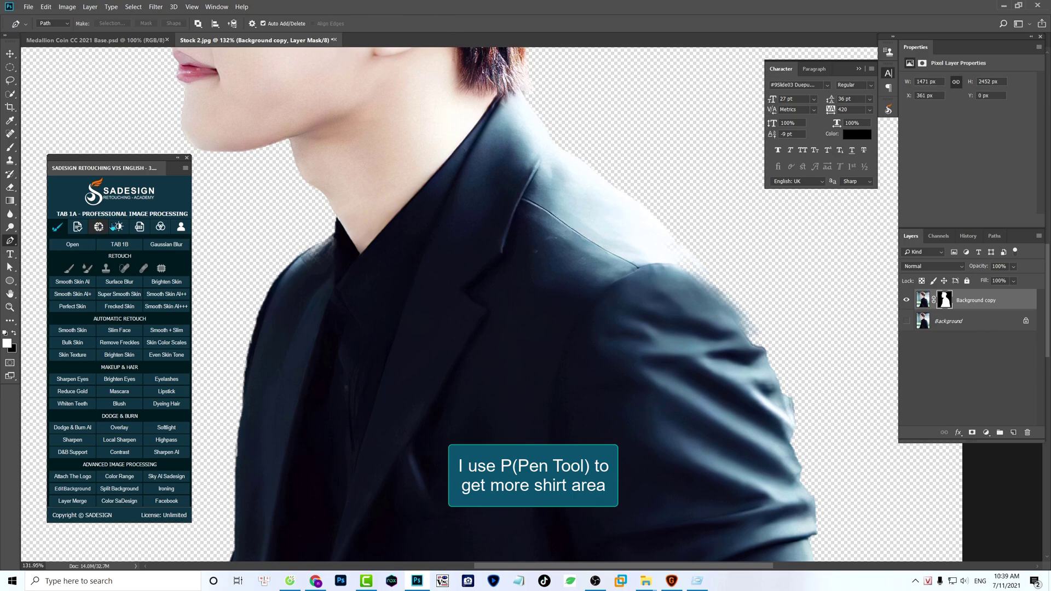
pyautogui.rightClick(10, 240)
pyautogui.click(55, 239)
pyautogui.click(432, 286)
pyautogui.moveTo(396, 247); pyautogui.dragTo(383, 243)
pyautogui.moveTo(370, 240); pyautogui.dragTo(297, 261)
pyautogui.click(335, 235)
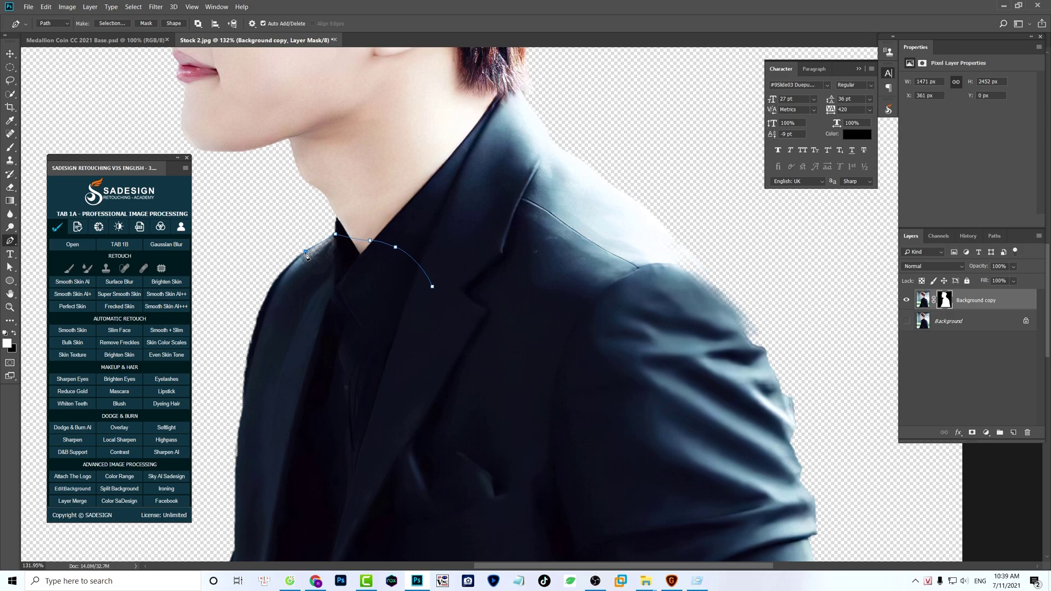
pyautogui.click(293, 259)
pyautogui.moveTo(286, 306); pyautogui.dragTo(285, 314)
pyautogui.moveTo(506, 450); pyautogui.dragTo(599, 471)
pyautogui.moveTo(763, 470); pyautogui.dragTo(791, 395)
pyautogui.moveTo(715, 281); pyautogui.dragTo(679, 243)
pyautogui.click(653, 221)
pyautogui.click(557, 217)
pyautogui.hotkey('ctrl', 'Return')
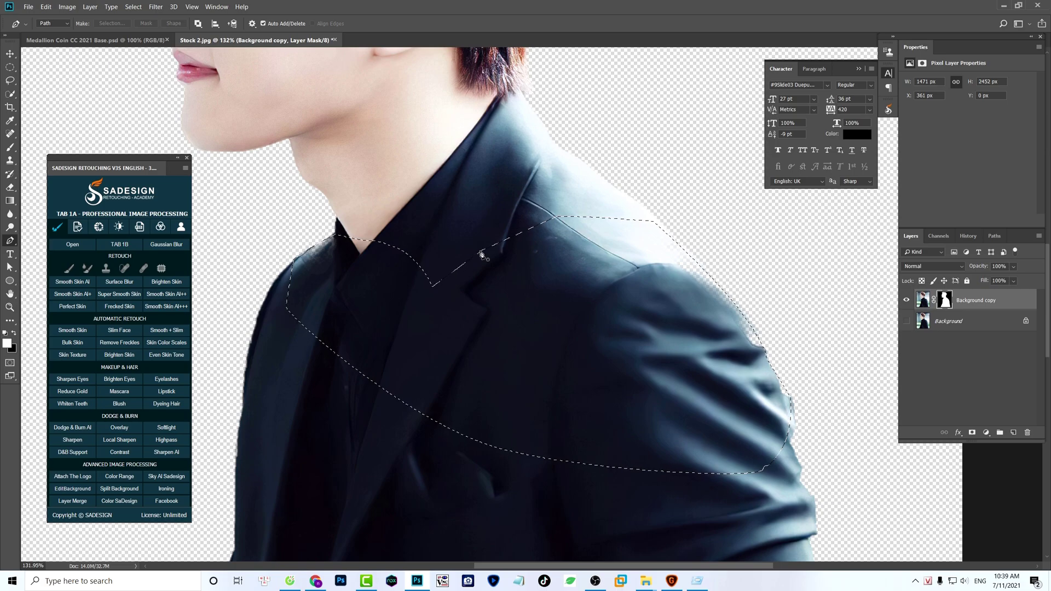
# - Feather the selection by 0.5, paint the layer mask white inside it at 100% brush opacity, deselect, and check the cutout against the original
pyautogui.hotkey('shift', 'F6')
pyautogui.write('0.5')
pyautogui.press('Return')
pyautogui.press('b')
pyautogui.rightClick(10, 147)
pyautogui.click(45, 147)
pyautogui.press('0')
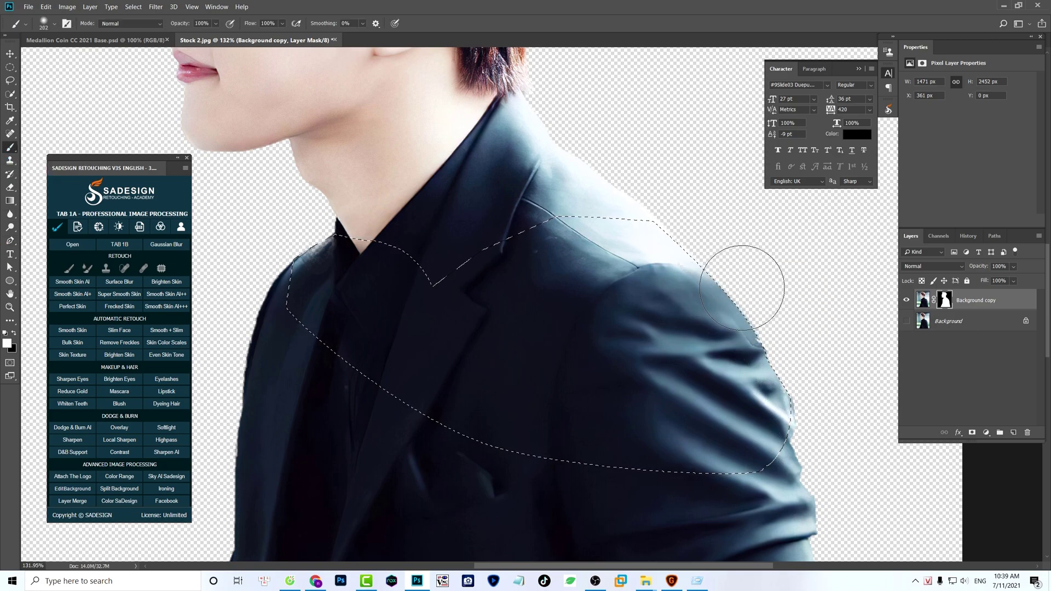
pyautogui.hotkey('ctrl', 'd')
pyautogui.hotkey('ctrl', '0')
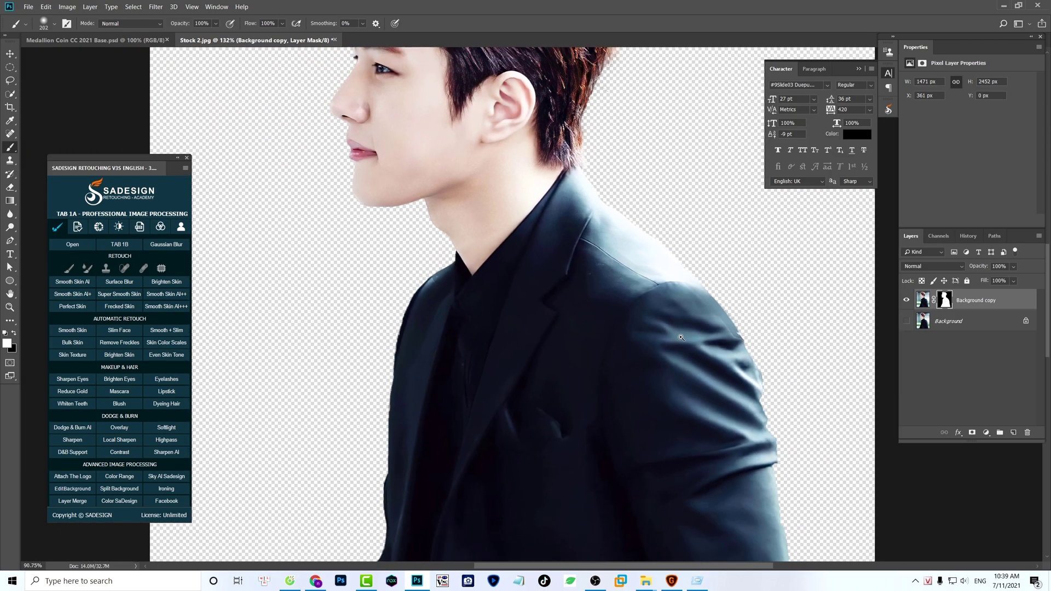
pyautogui.moveTo(670, 343); pyautogui.dragTo(670, 445)
pyautogui.scroll(2, 721, 323)
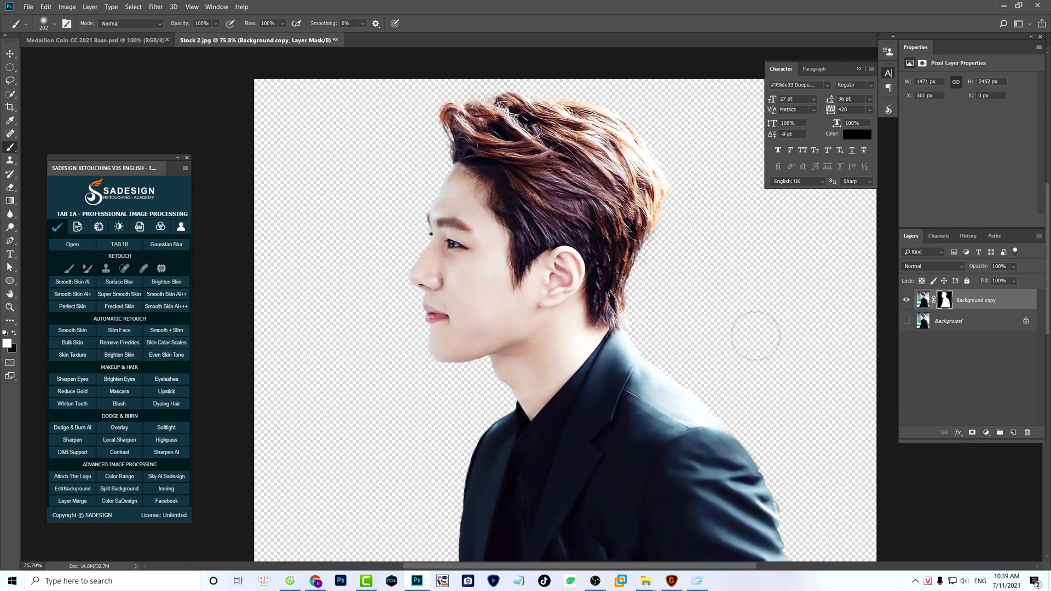
pyautogui.click(907, 322)
pyautogui.click(907, 322)
pyautogui.click(907, 322)
pyautogui.click(907, 322)
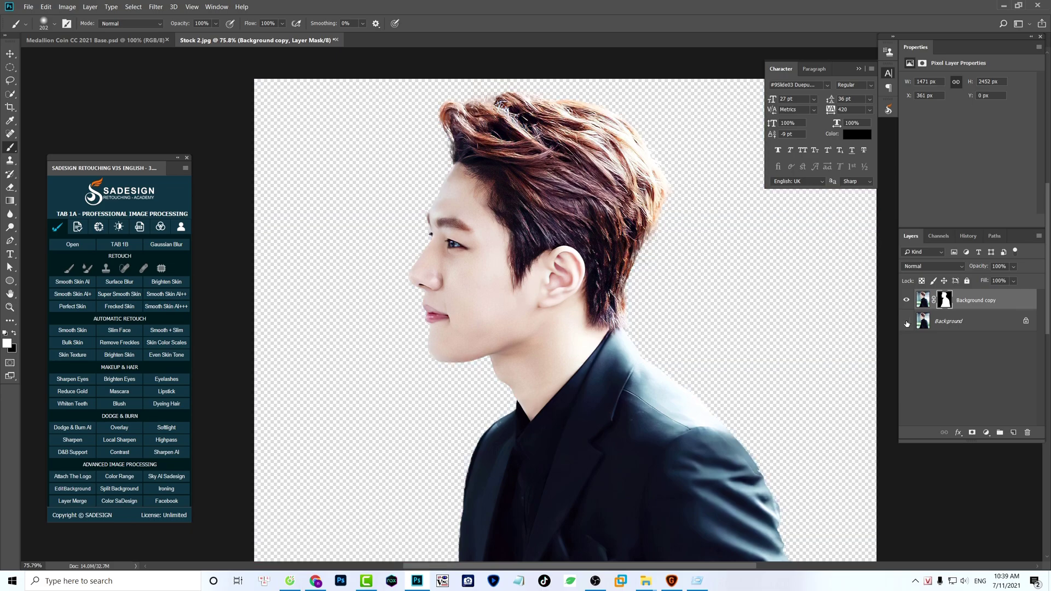
# - Add a new layer above the Background and fill it with neutral gray a6a6a6 (65% brightness)
pyautogui.click(963, 322)
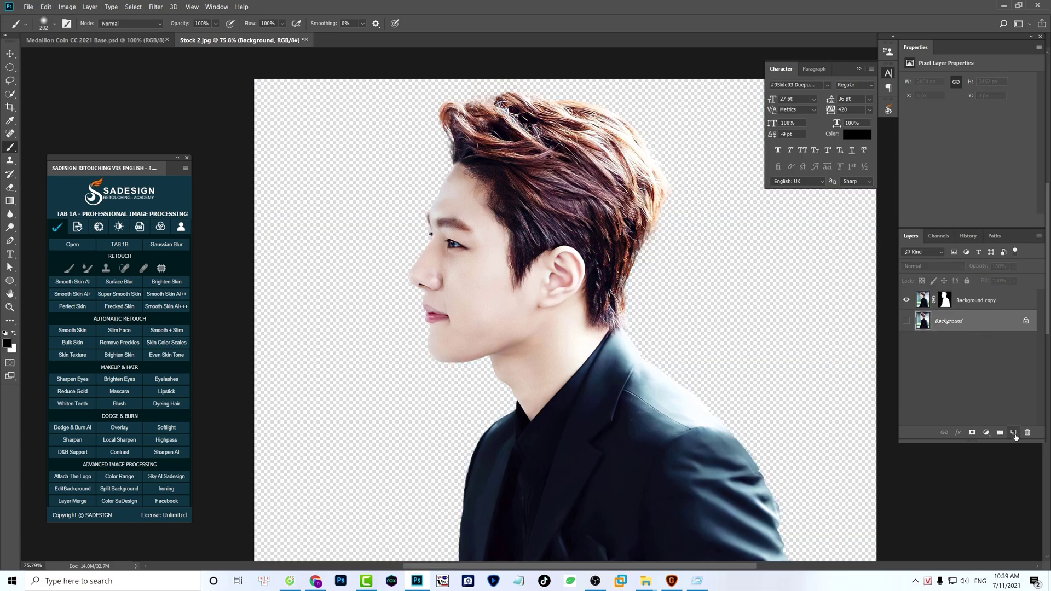
pyautogui.click(1014, 433)
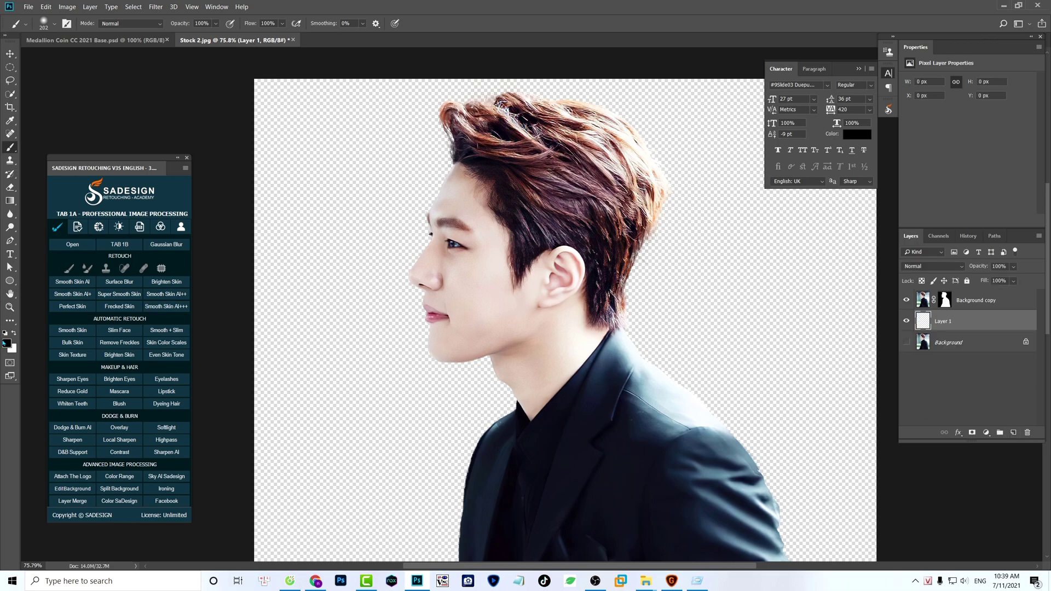
pyautogui.click(6, 343)
pyautogui.click(903, 354)
pyautogui.write('65')
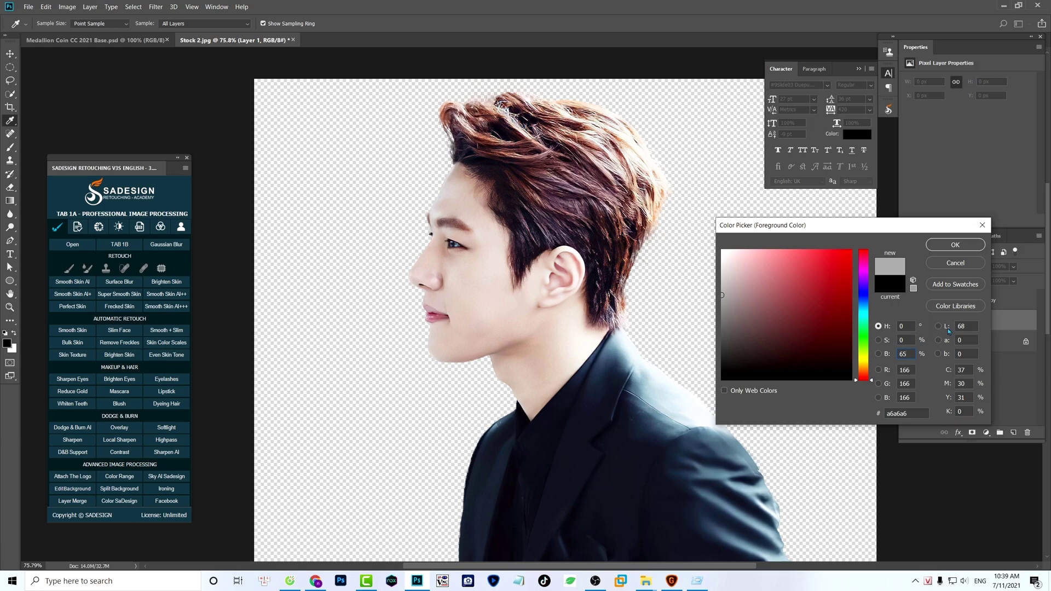
pyautogui.click(956, 245)
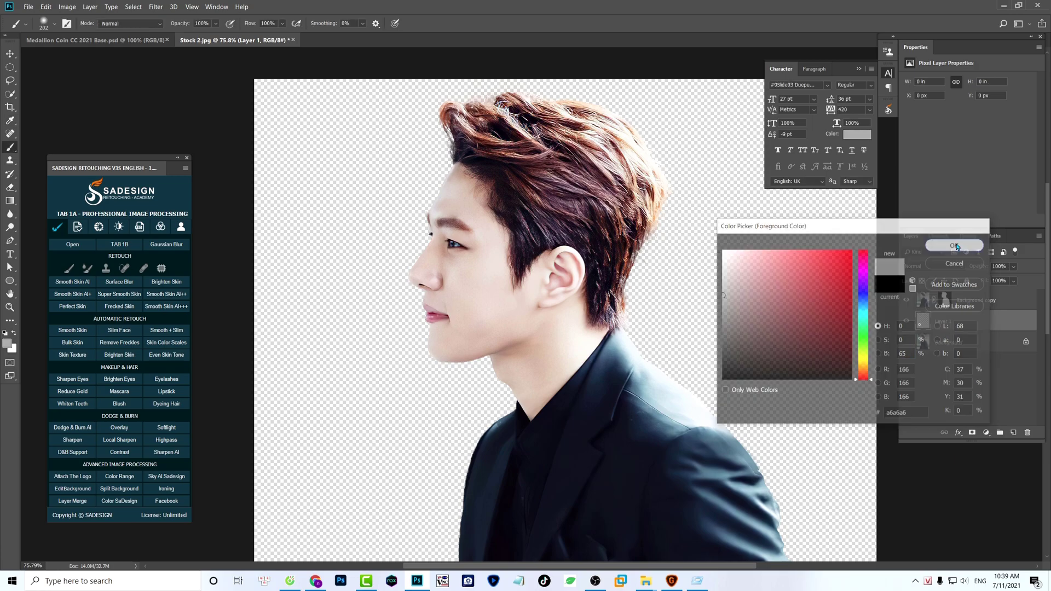
pyautogui.hotkey('alt', 'BackSpace')
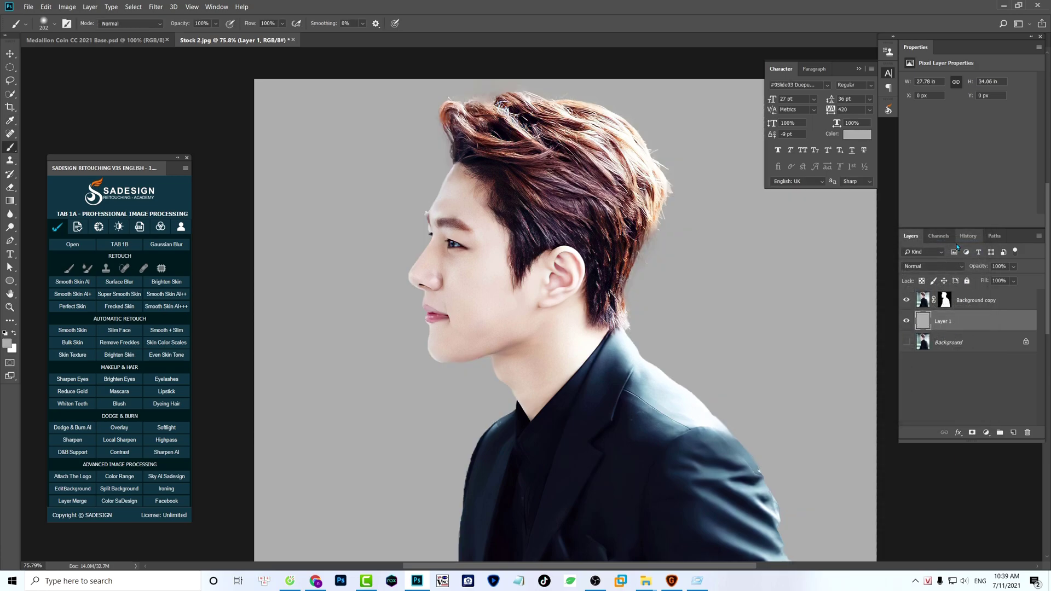
# - Convert the masked Background copy layer to a Smart Object
pyautogui.click(970, 302)
pyautogui.rightClick(974, 301)
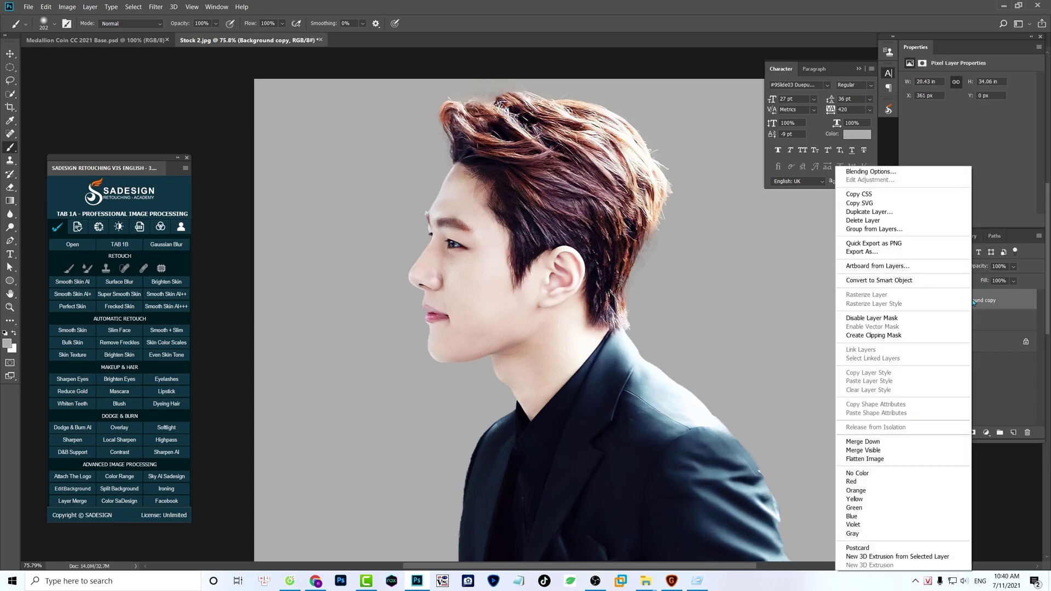
pyautogui.click(914, 285)
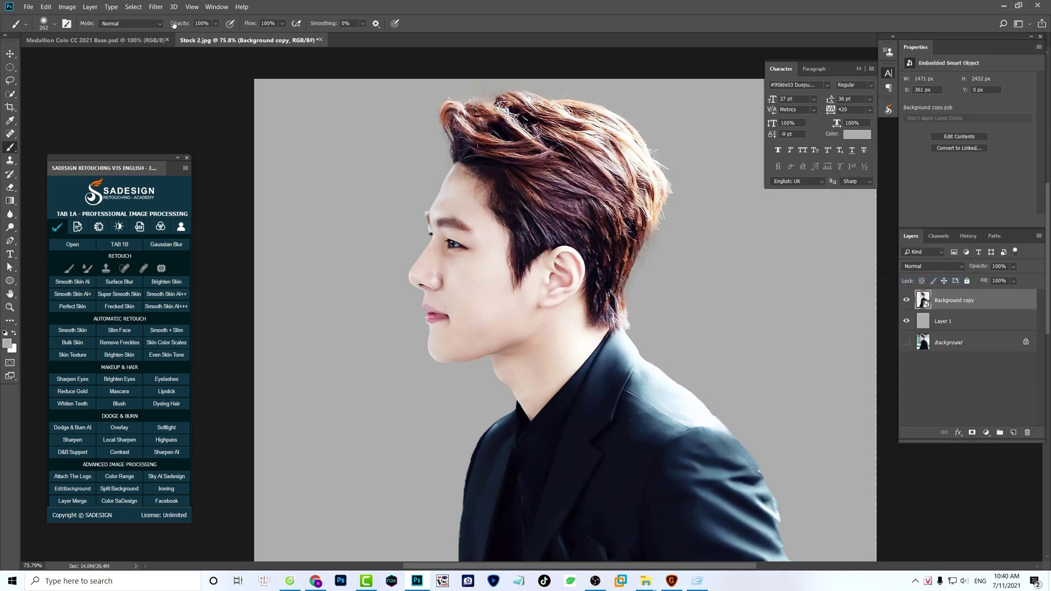
# - Try a Surface Blur with a 10-pixel radius and a threshold of 10 levels on the Background copy Smart Object, and undo it
pyautogui.click(159, 7)
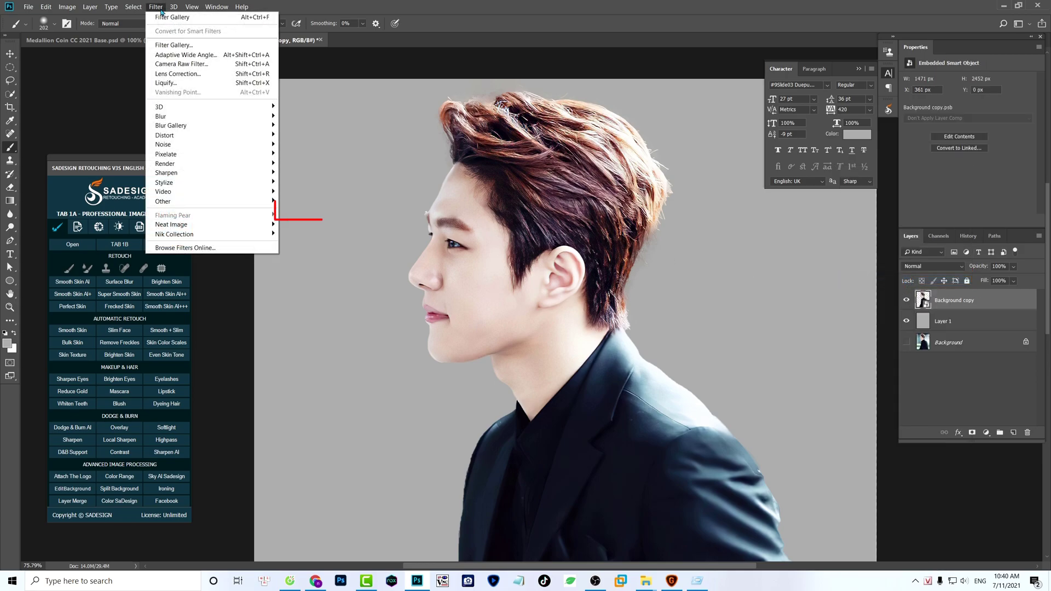
pyautogui.moveTo(175, 118)
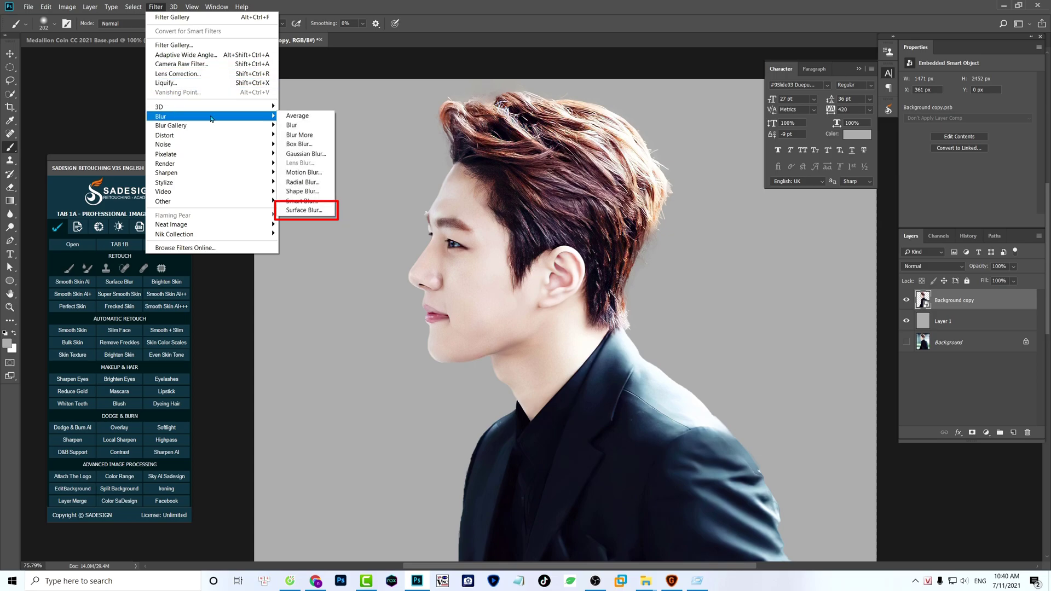
pyautogui.click(303, 211)
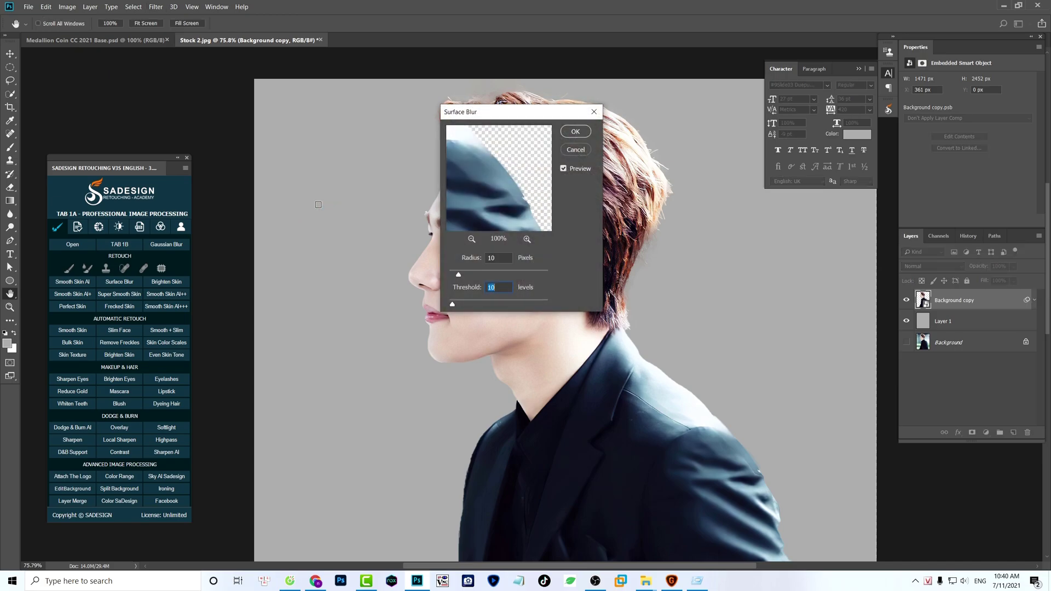
pyautogui.click(576, 132)
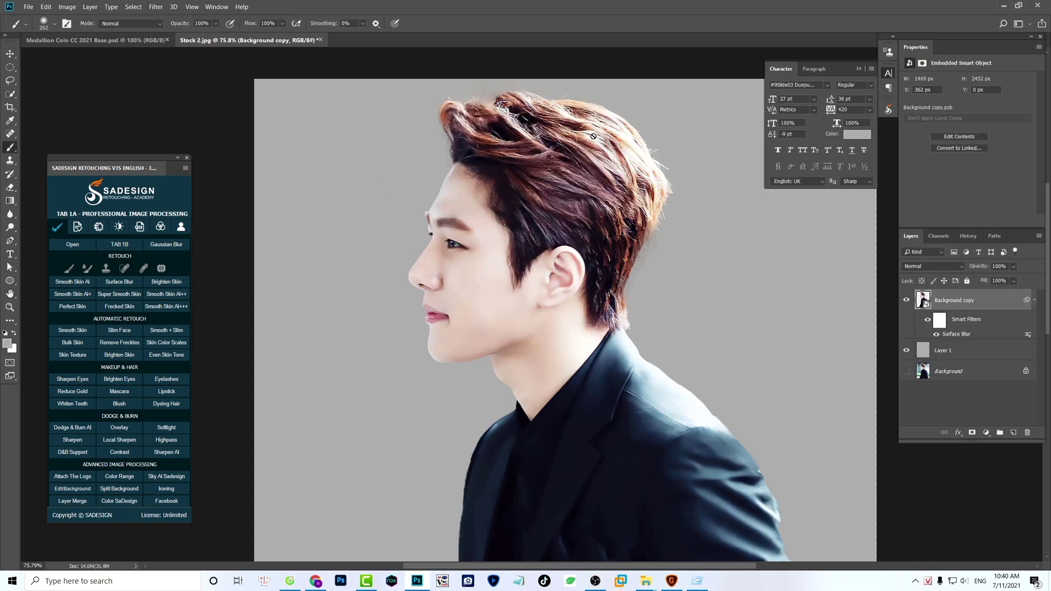
pyautogui.click(970, 351)
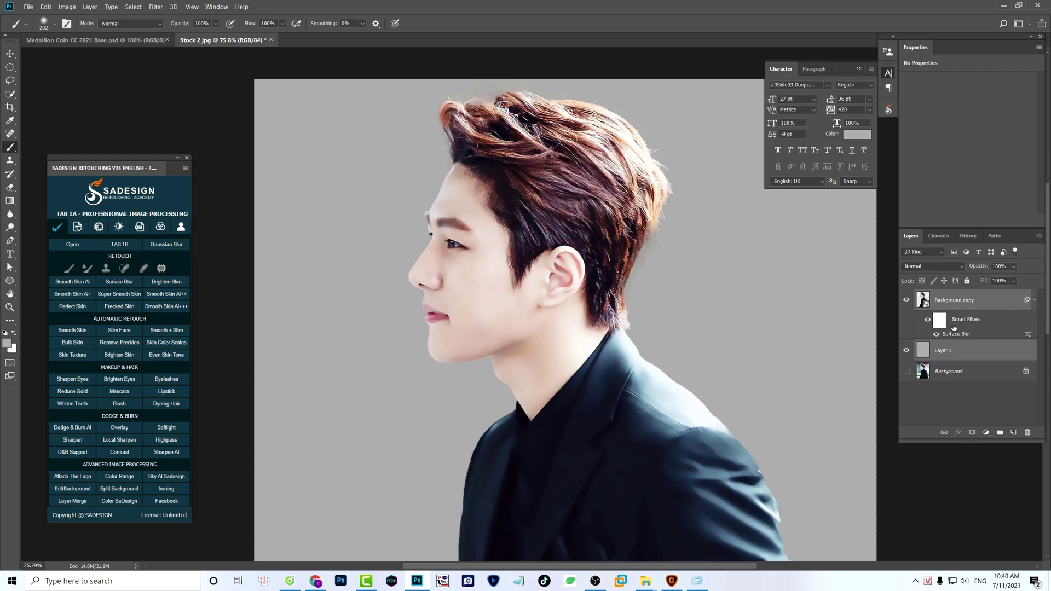
pyautogui.hotkey('ctrl', 'z')
# - Scale the Background copy portrait down about its center to about 944 by 1574 px
pyautogui.press('m')
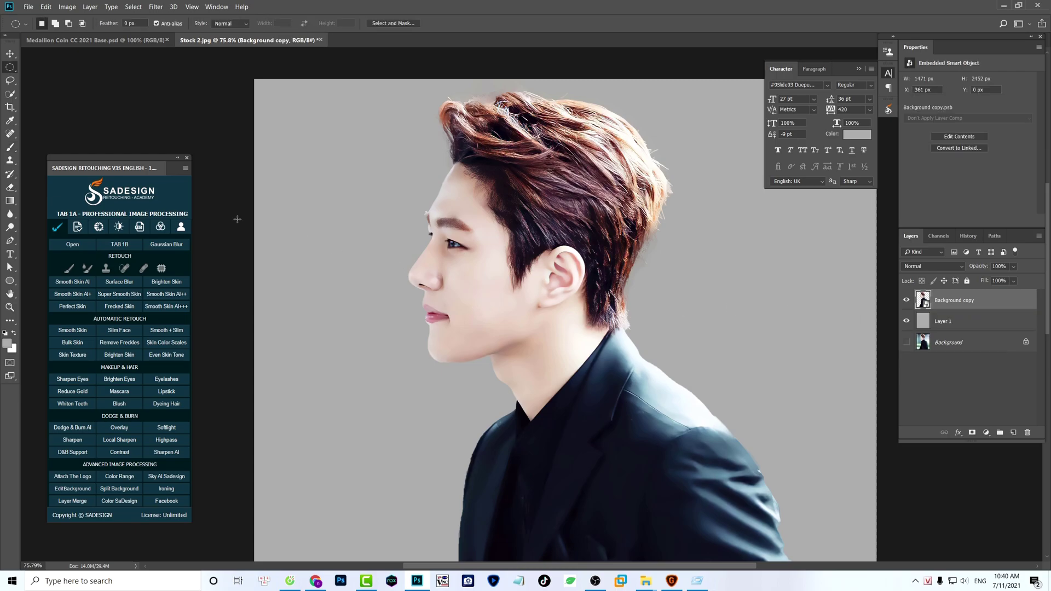
pyautogui.rightClick(10, 69)
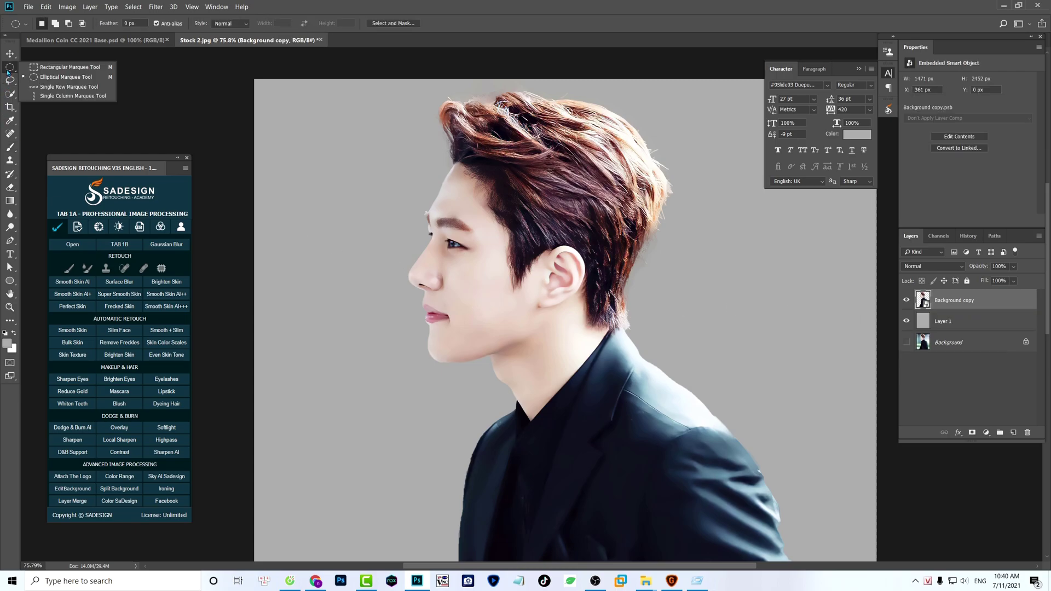
pyautogui.click(47, 77)
pyautogui.scroll(-3, 595, 350)
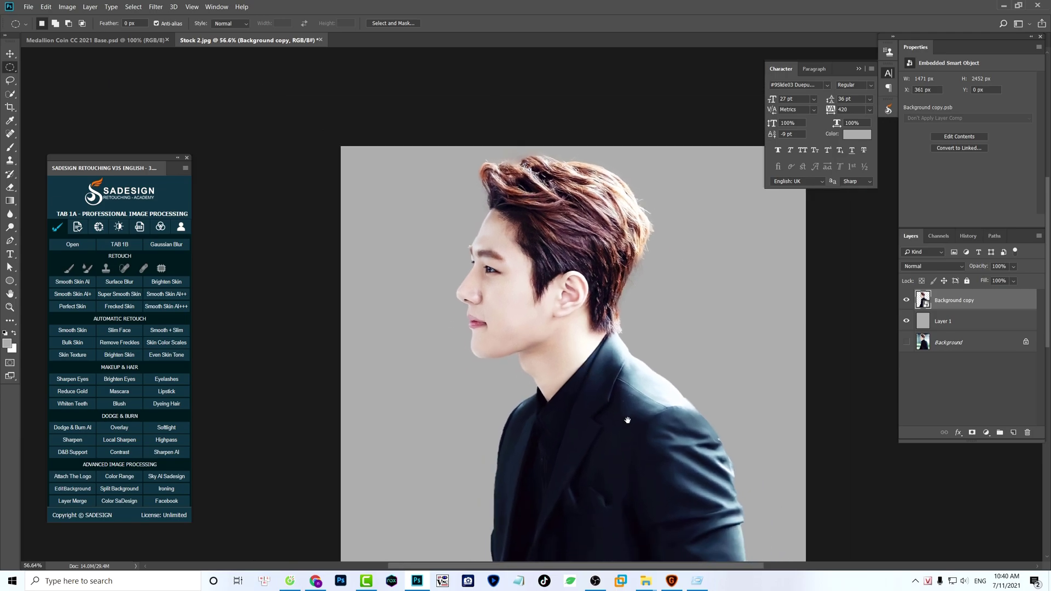
pyautogui.moveTo(626, 419); pyautogui.dragTo(611, 363)
pyautogui.hotkey('ctrl', '0')
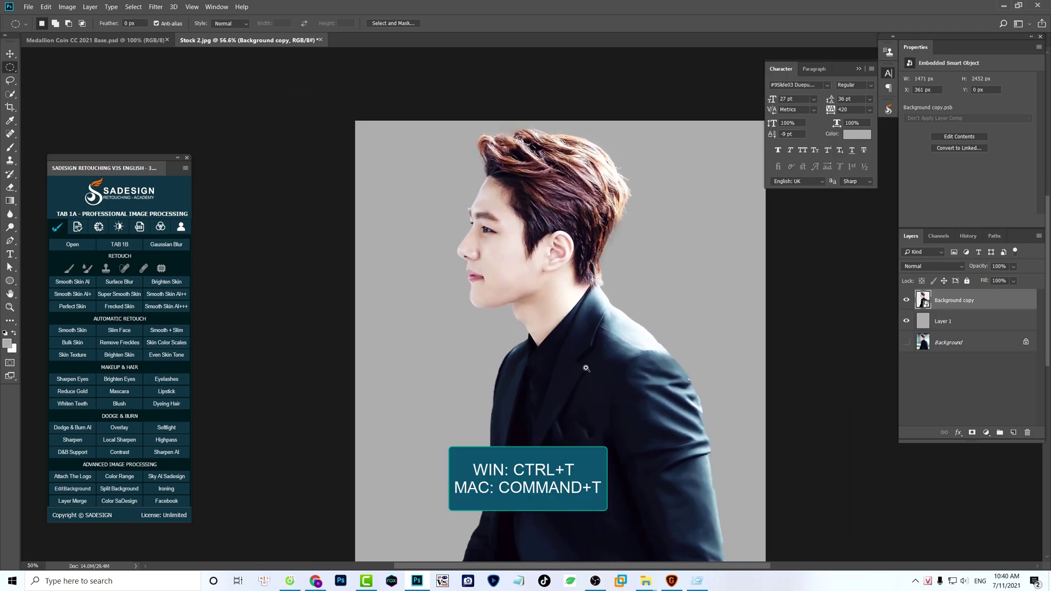
pyautogui.hotkey('ctrl', 't')
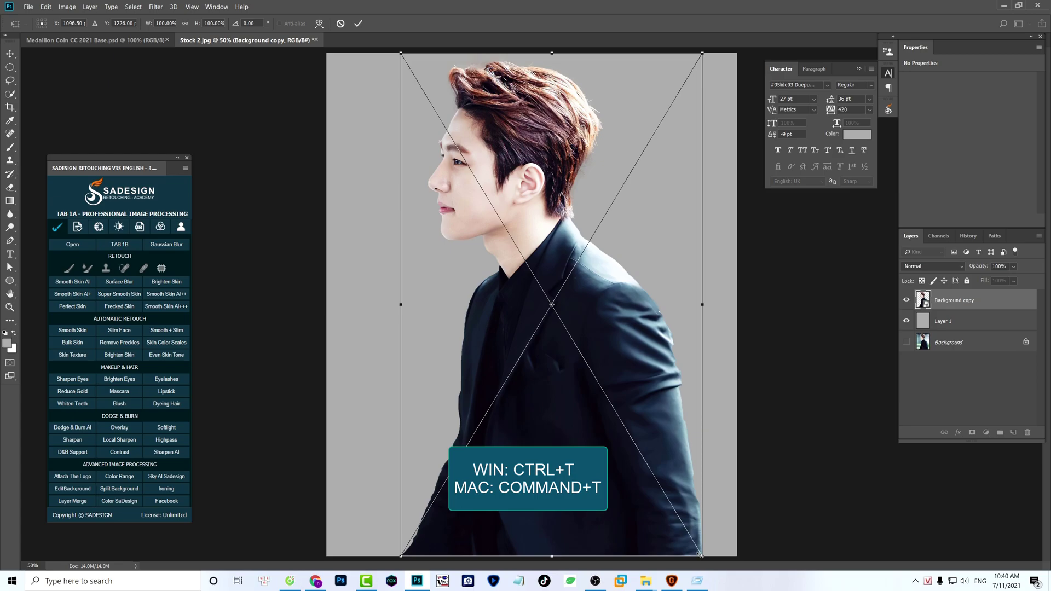
pyautogui.moveTo(700, 555); pyautogui.dragTo(637, 467)
pyautogui.press('Return')
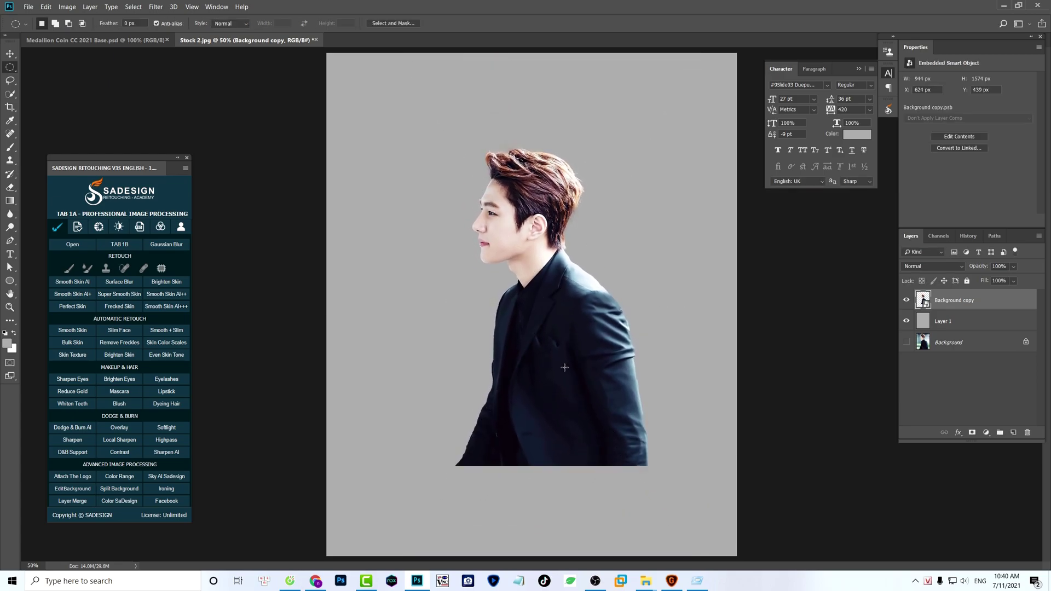
# - Make a circular selection around the portrait's head and upper body and mask the Background copy layer with it
pyautogui.rightClick(10, 67)
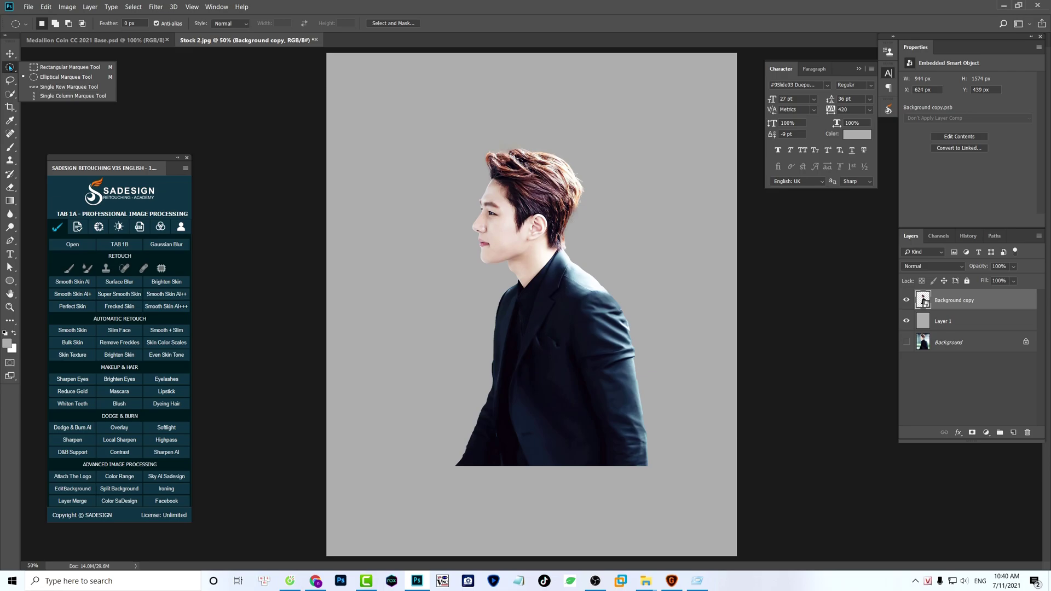
pyautogui.click(40, 79)
pyautogui.moveTo(438, 140); pyautogui.dragTo(538, 272)
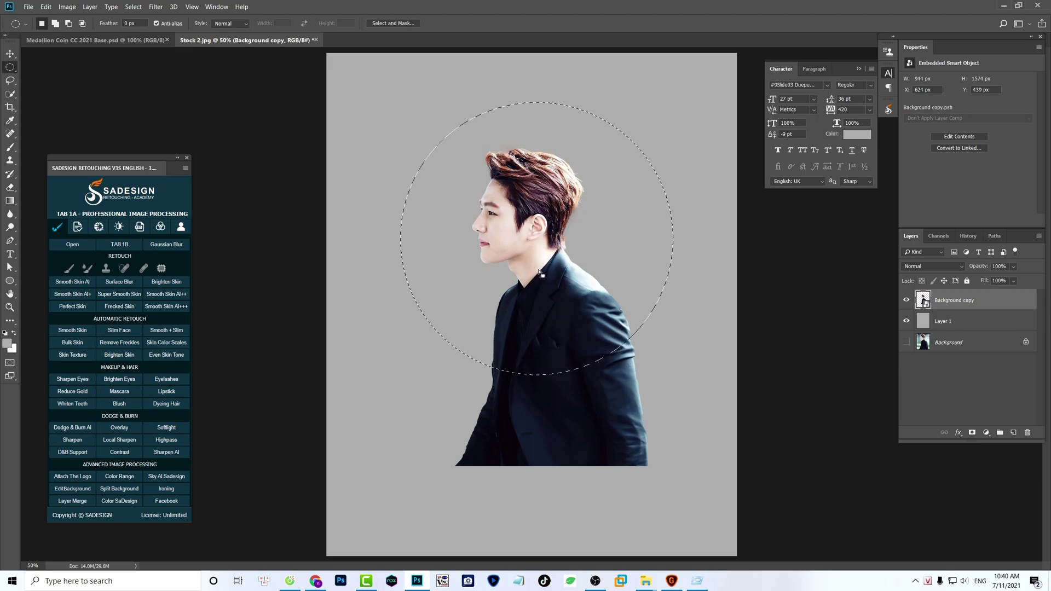
pyautogui.click(973, 433)
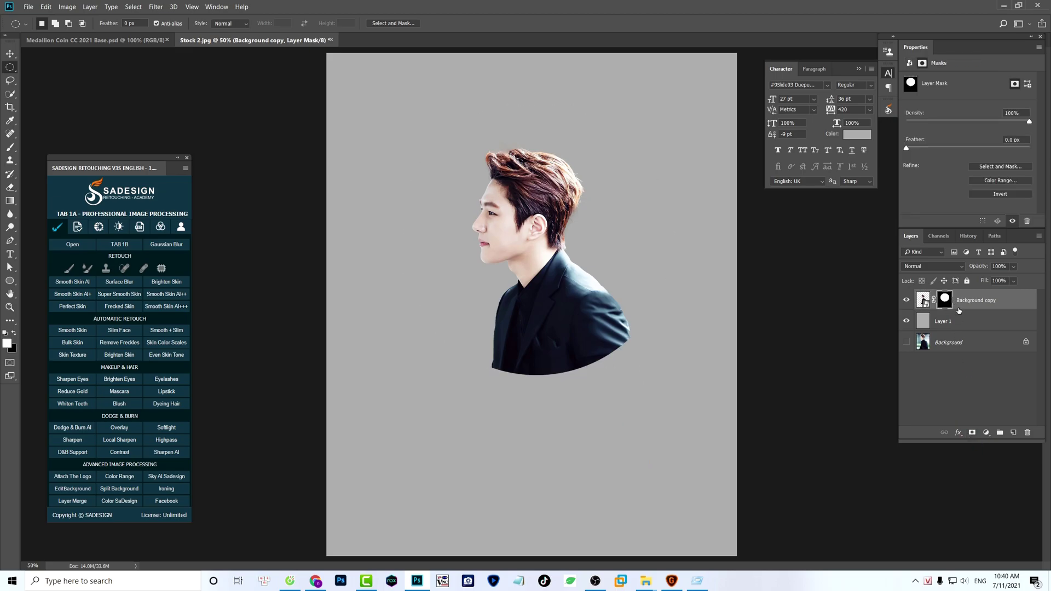
# - Combine the Background copy and Layer 1 into one Smart Object and add a Black & White adjustment layer above it
pyautogui.keyDown('shift'); pyautogui.click(980, 325); pyautogui.keyUp('shift')
pyautogui.rightClick(981, 325)
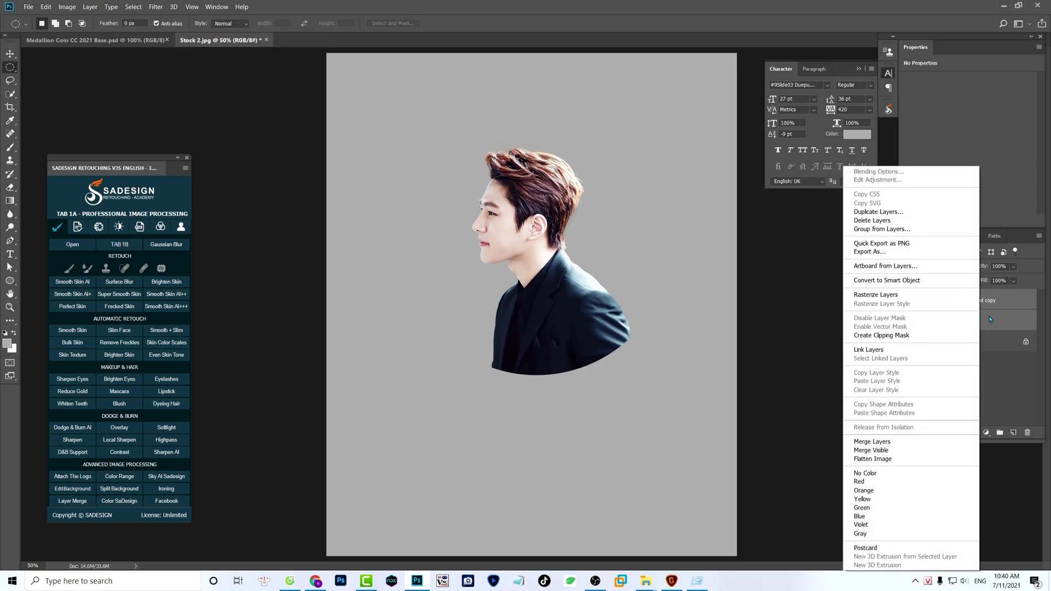
pyautogui.click(900, 281)
pyautogui.click(986, 432)
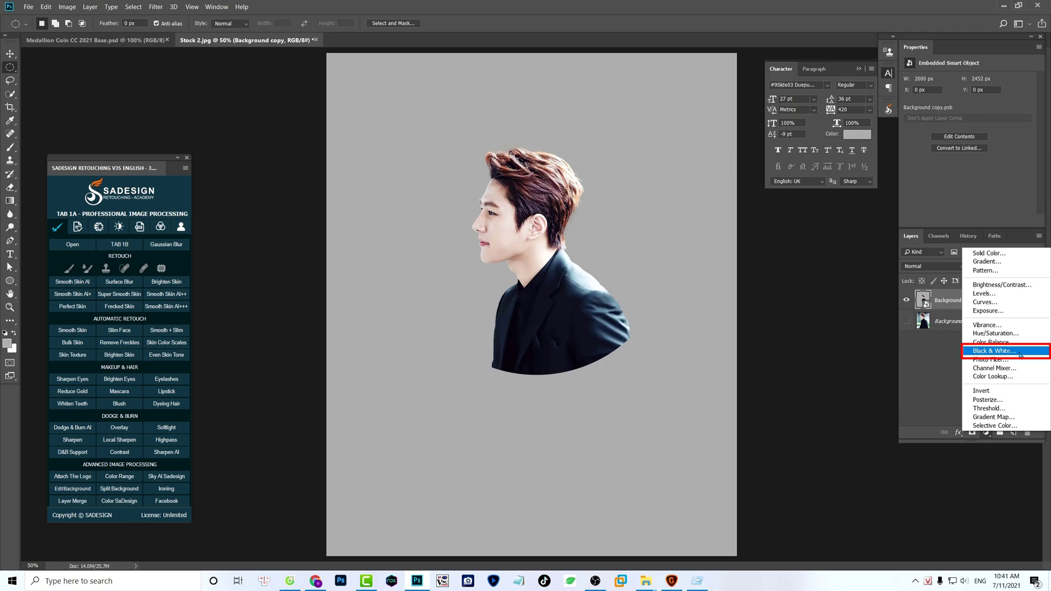
pyautogui.click(1026, 355)
# - Apply the Grain texture filter to the Background copy with intensity 5, contrast 50 and the Soft grain type
pyautogui.click(946, 326)
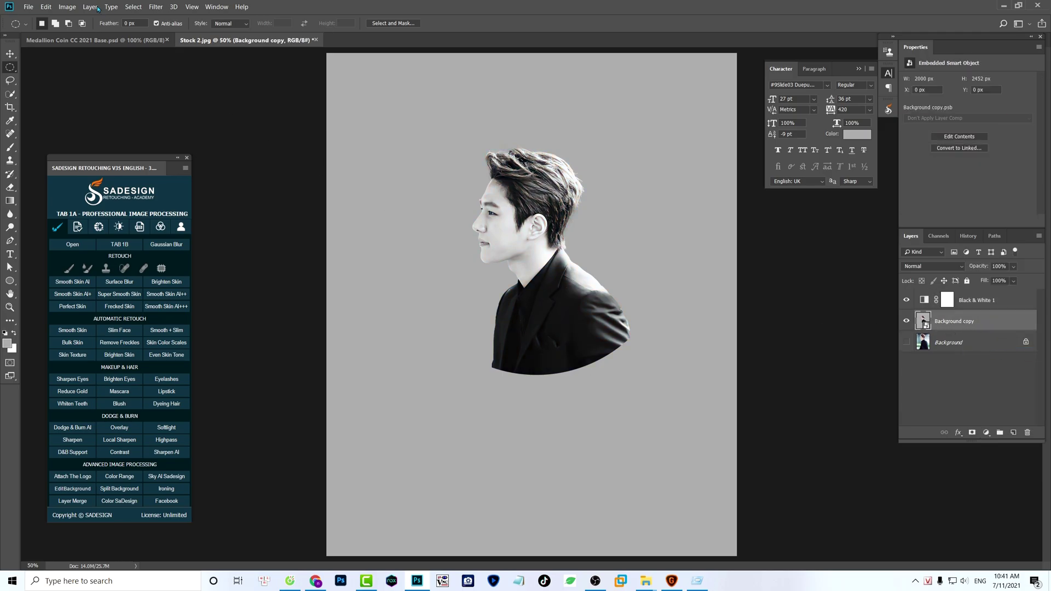
pyautogui.click(164, 7)
pyautogui.click(165, 46)
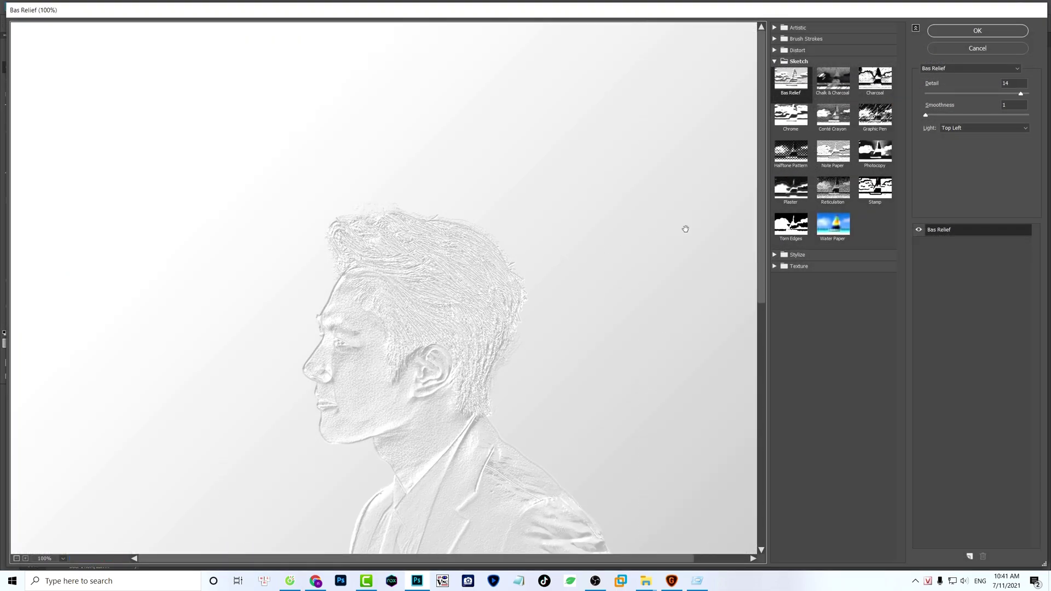
pyautogui.click(803, 270)
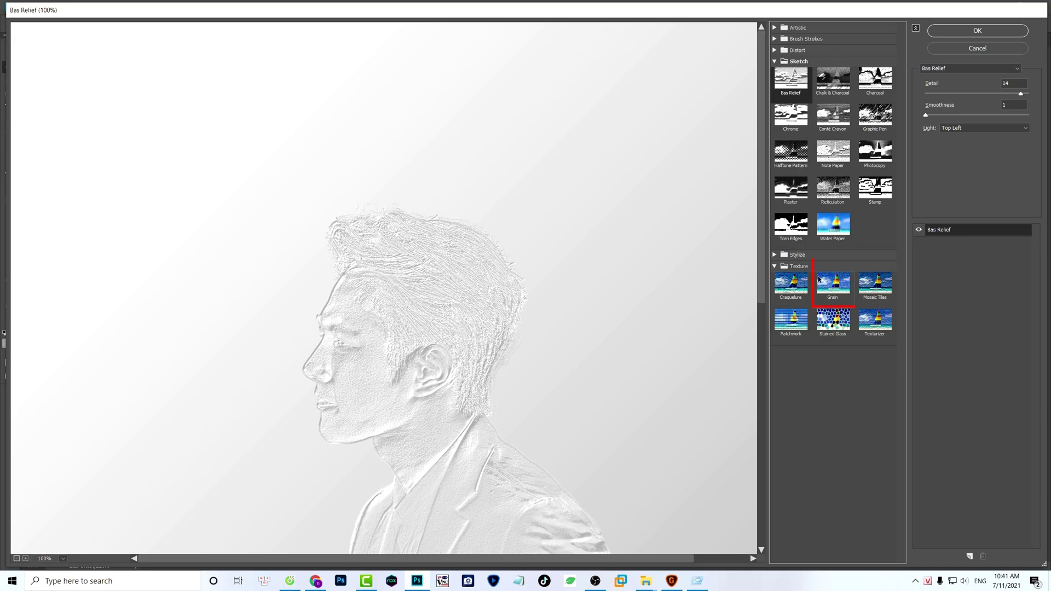
pyautogui.click(832, 290)
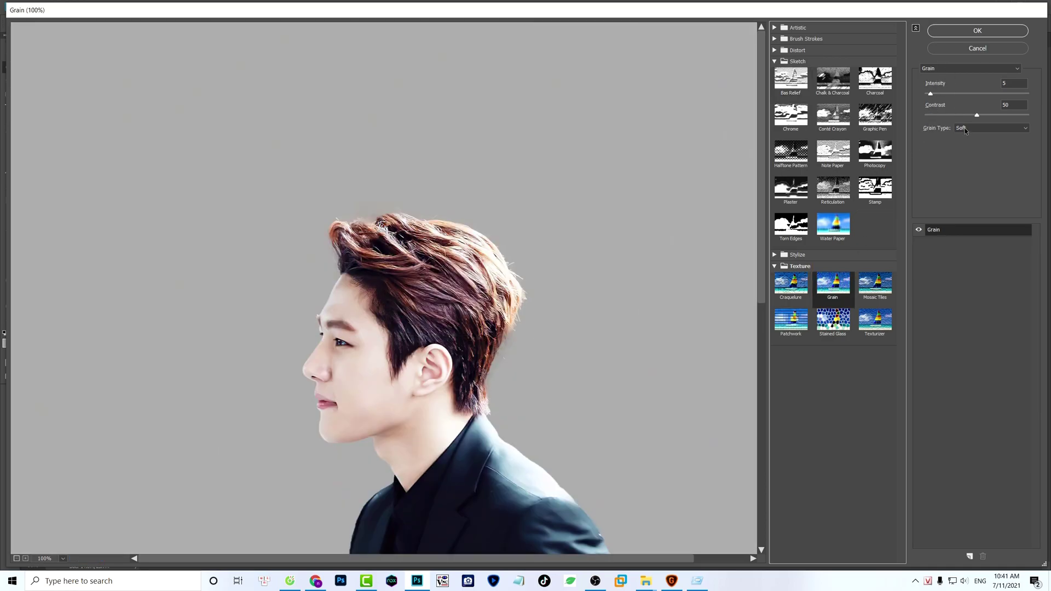
pyautogui.click(964, 130)
pyautogui.click(968, 139)
pyautogui.click(971, 32)
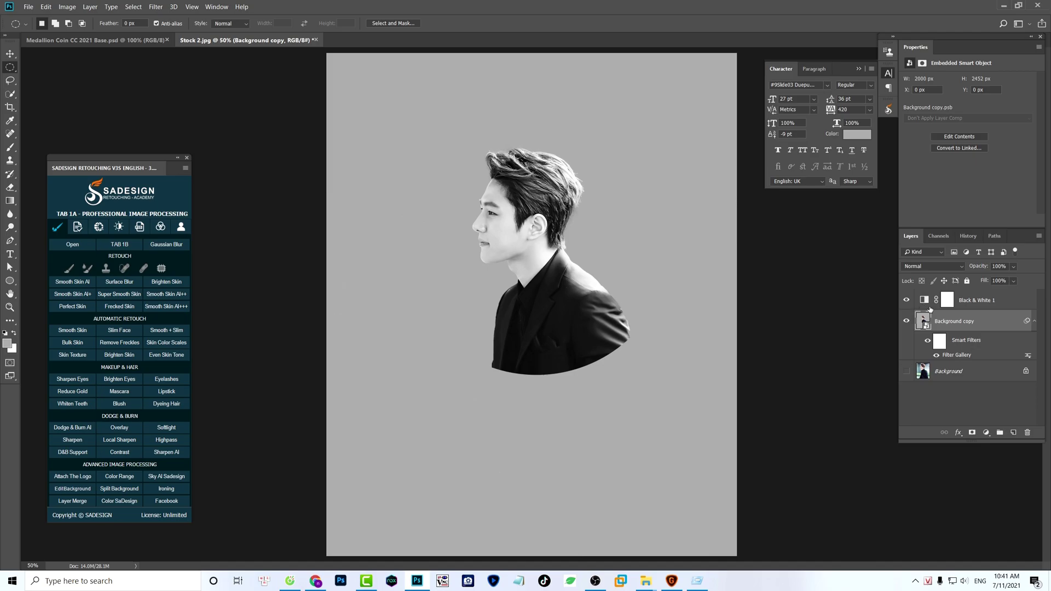
# - Convert the Black & White 1 adjustment and the Background copy layer together into a single Smart Object
pyautogui.click(982, 300)
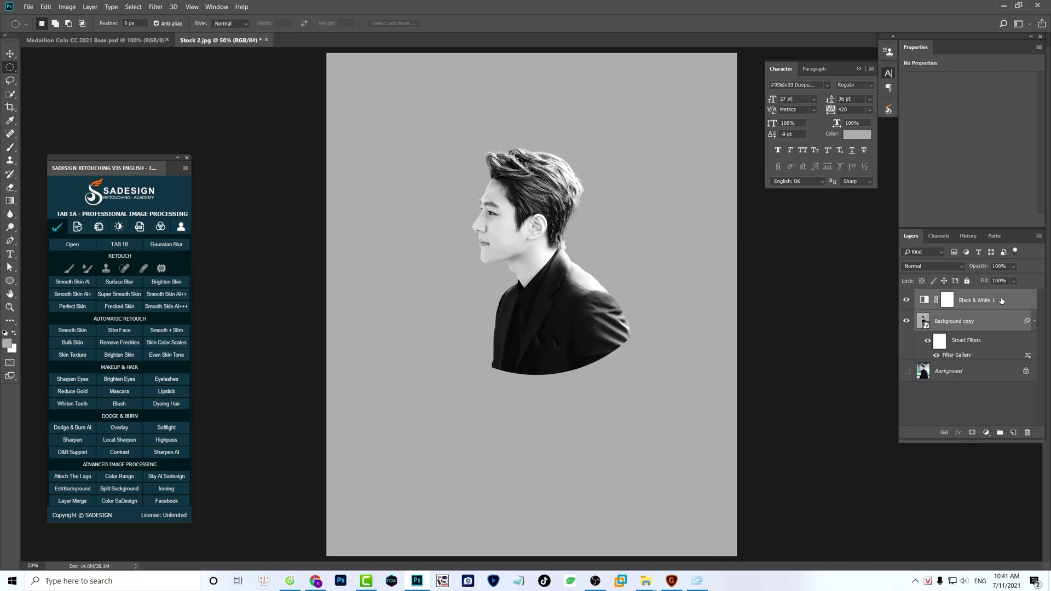
pyautogui.rightClick(1001, 300)
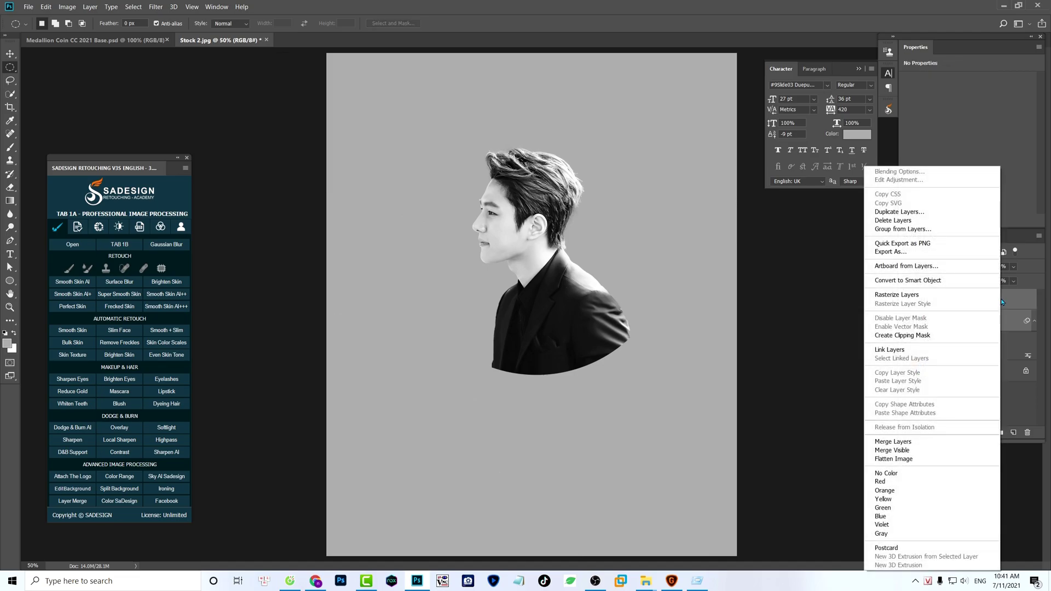
pyautogui.click(924, 282)
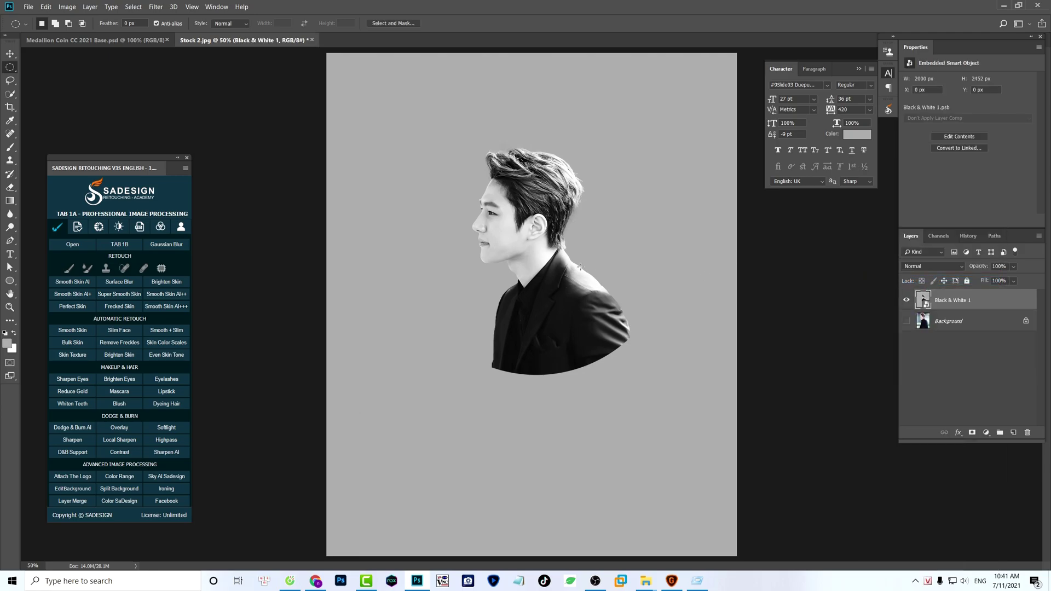
# - Move the portrait Smart Object into Medallion Coin CC 2021 Base.psd, scaling it to about 26.97% and positioning it over the coin
pyautogui.press('v')
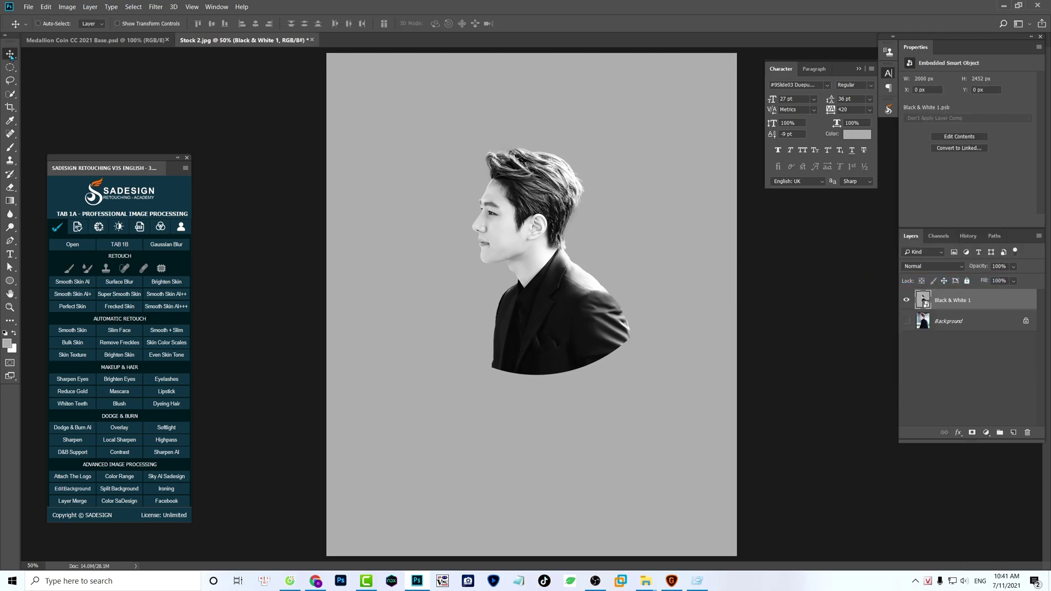
pyautogui.moveTo(501, 241); pyautogui.dragTo(516, 294)
pyautogui.hotkey('ctrl', 't')
pyautogui.moveTo(702, 508); pyautogui.dragTo(617, 397)
pyautogui.moveTo(552, 328); pyautogui.dragTo(553, 354)
pyautogui.moveTo(615, 418); pyautogui.dragTo(628, 432)
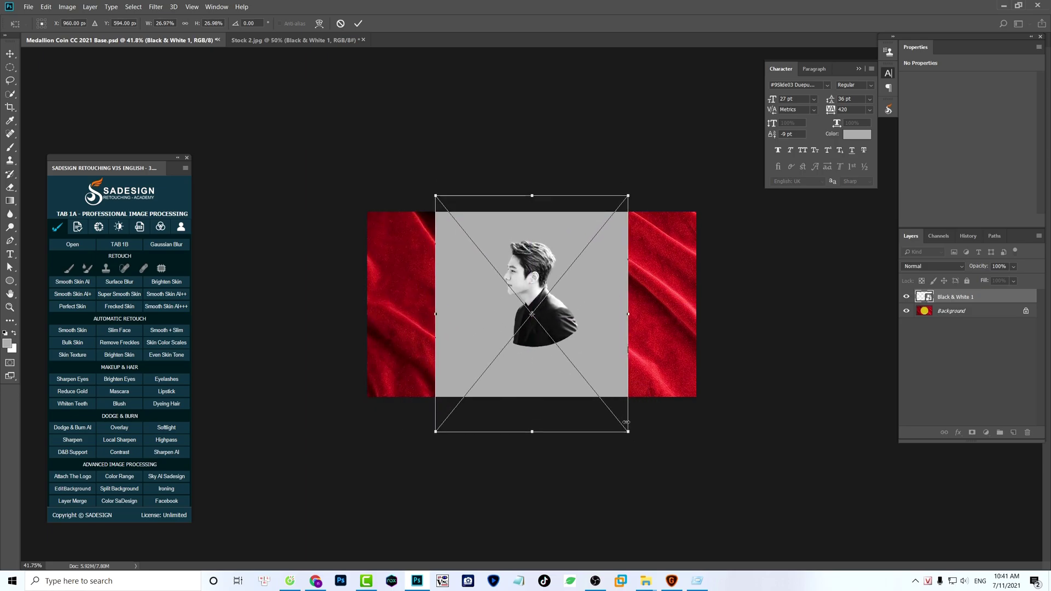
pyautogui.moveTo(554, 341); pyautogui.dragTo(554, 353)
pyautogui.press('Return')
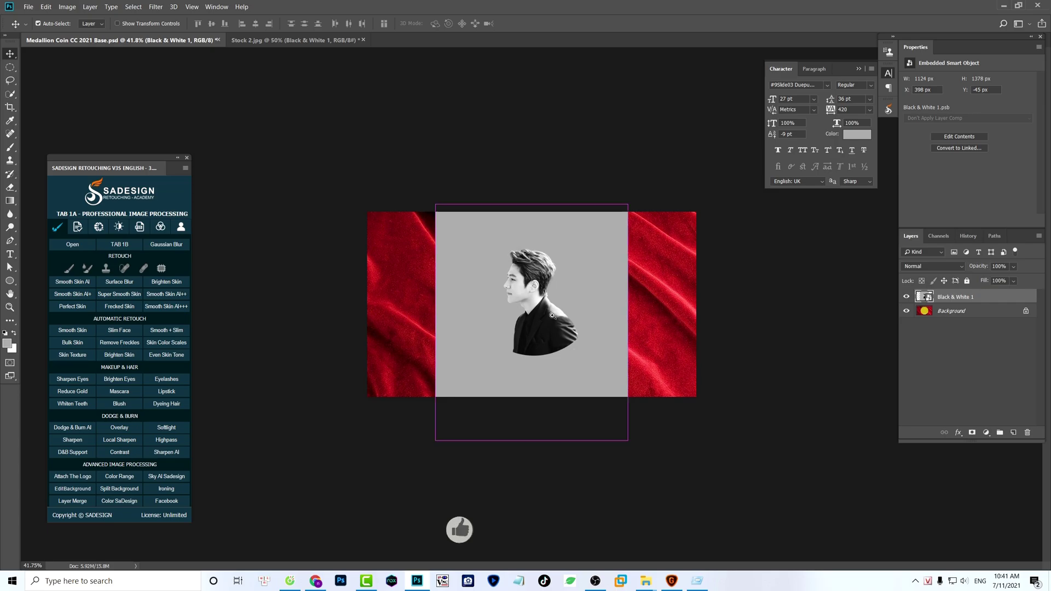
# - Mask the portrait layer to the coin's inner circle from the Alpha 1 channel and unlink the mask from the layer
pyautogui.scroll(6, 569, 345)
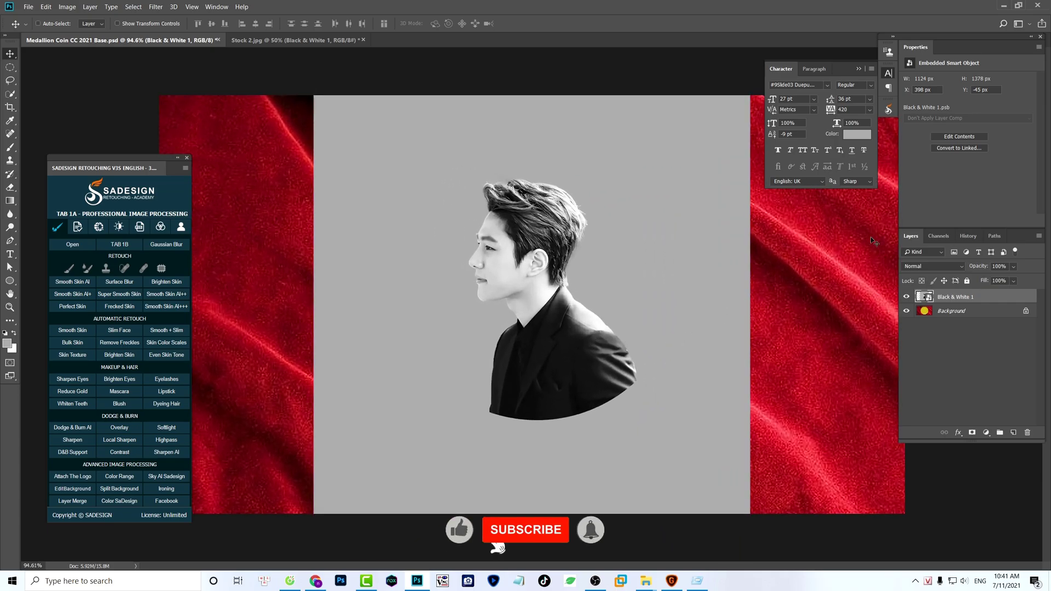
pyautogui.click(939, 237)
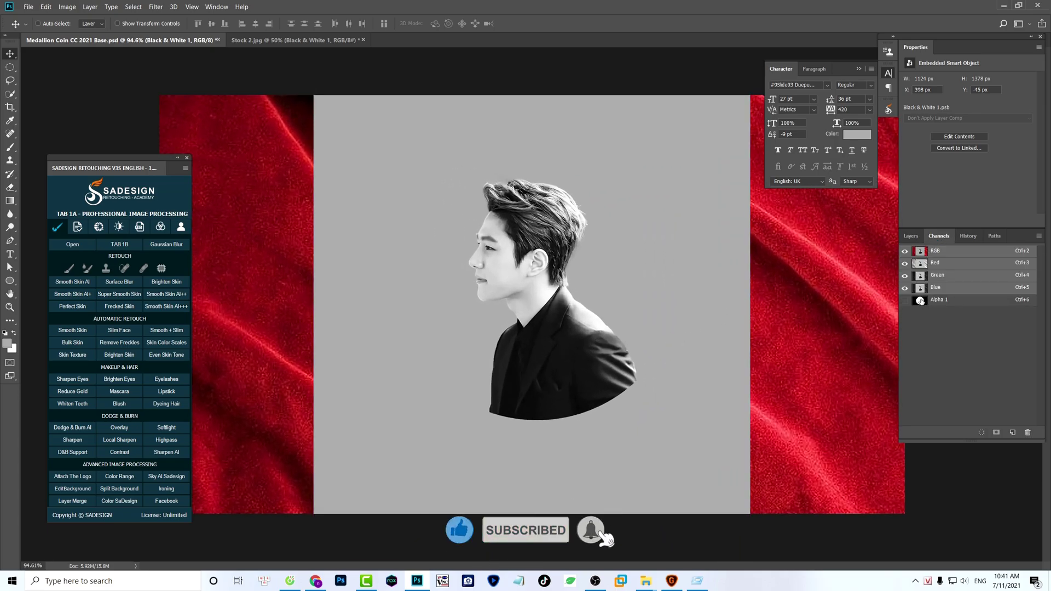
pyautogui.moveTo(937, 300); pyautogui.dragTo(982, 432)
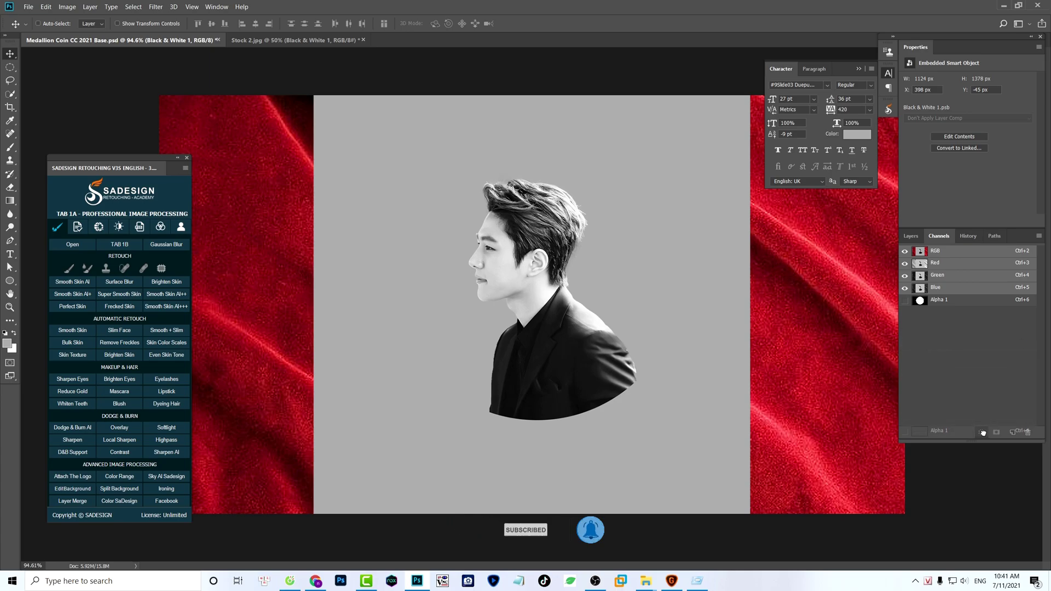
pyautogui.click(914, 239)
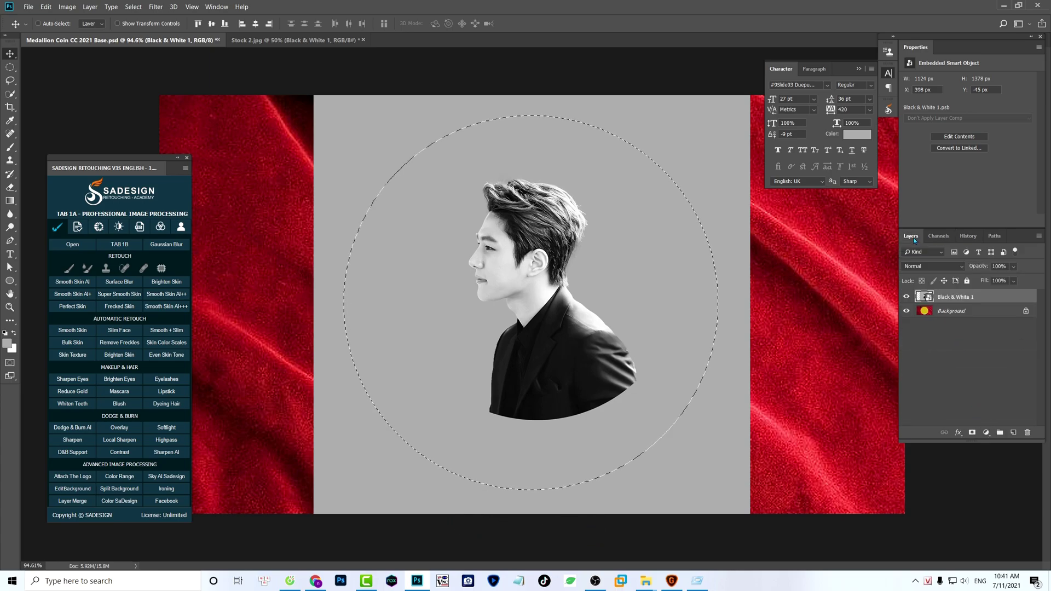
pyautogui.click(974, 434)
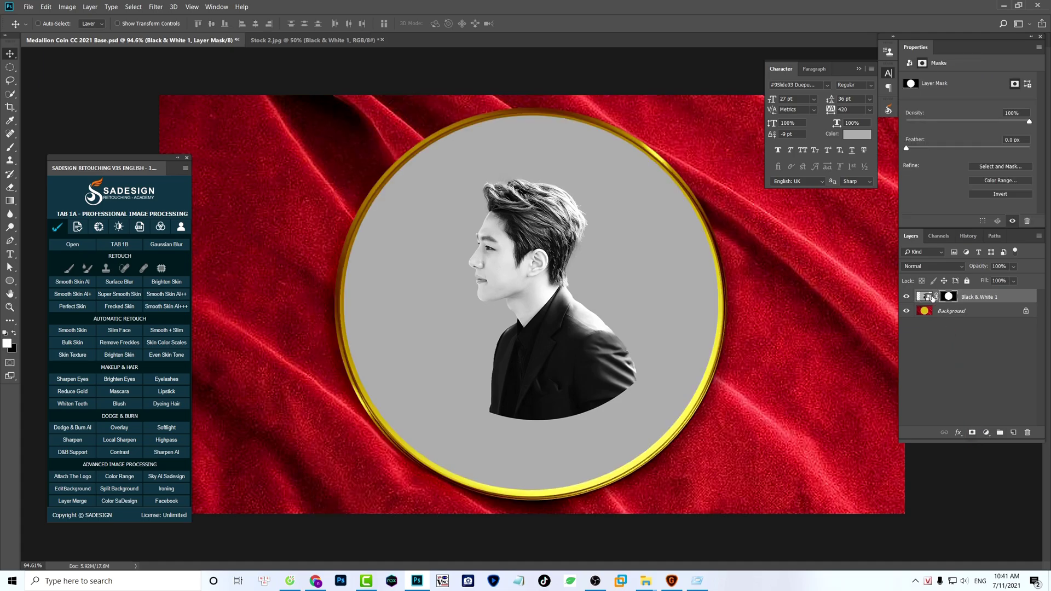
pyautogui.click(937, 297)
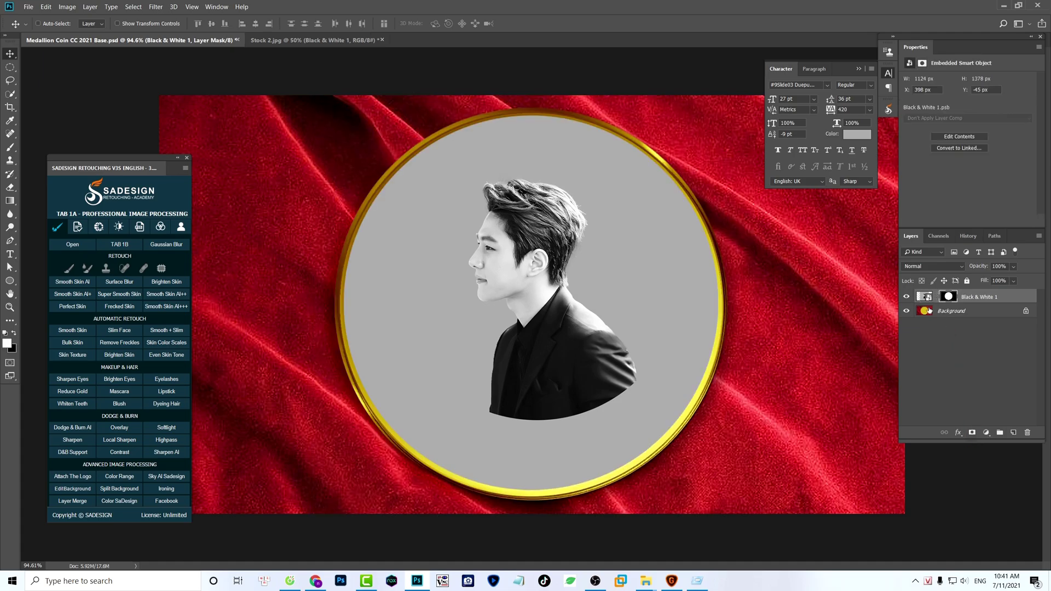
# - Enlarge the portrait inside the coin to 32.13%, reposition it and rotate it clockwise by about 2.59 degrees
pyautogui.click(924, 298)
pyautogui.moveTo(492, 265); pyautogui.dragTo(467, 272)
pyautogui.hotkey('ctrl', 't')
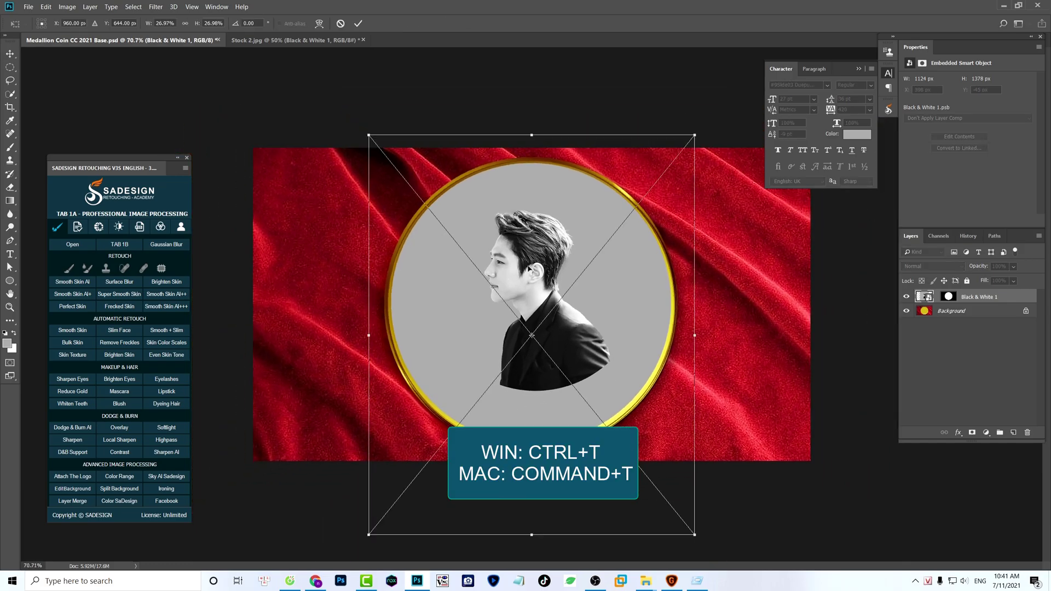
pyautogui.moveTo(694, 137); pyautogui.dragTo(727, 96)
pyautogui.moveTo(548, 338)
pyautogui.mouseDown()
pyautogui.moveTo(529, 351)
pyautogui.moveTo(544, 345)
pyautogui.mouseUp()
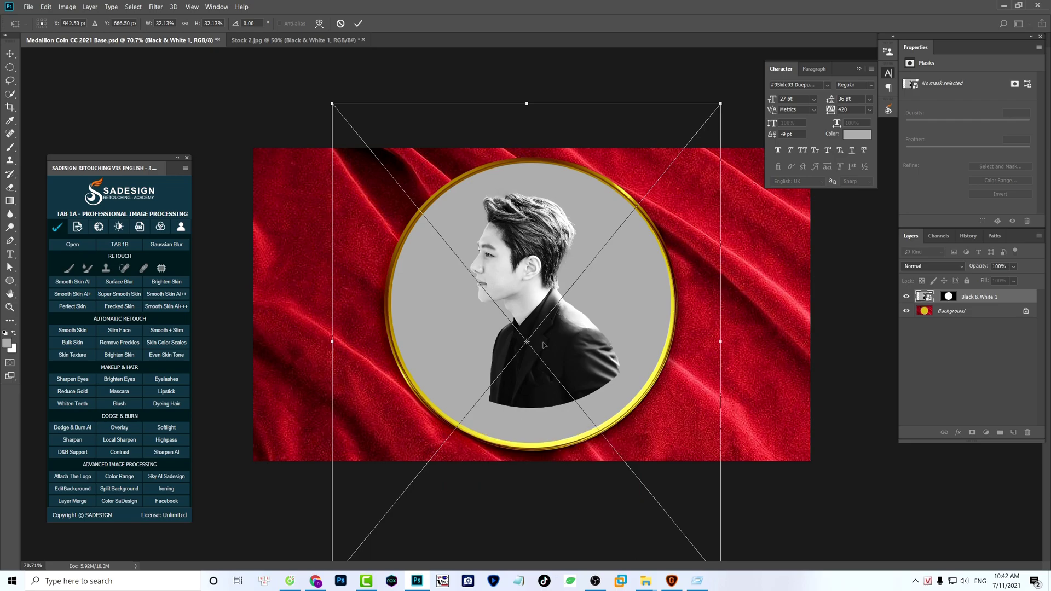
pyautogui.moveTo(727, 86); pyautogui.dragTo(736, 100)
pyautogui.press('Return')
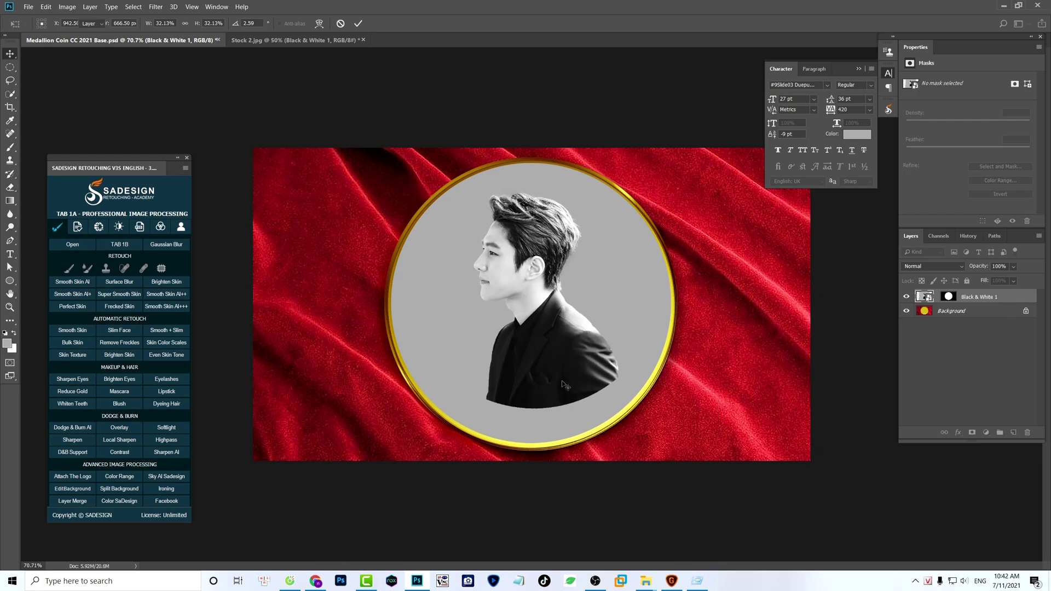
# - Set the foreground color to black, hex 000000
pyautogui.click(5, 345)
pyautogui.write('000000')
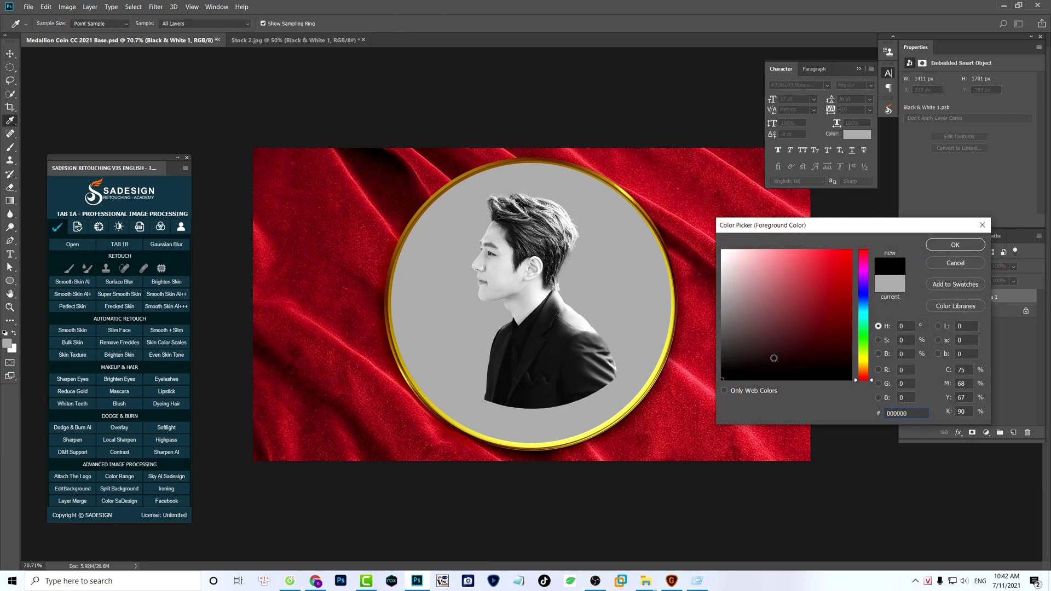
pyautogui.click(940, 247)
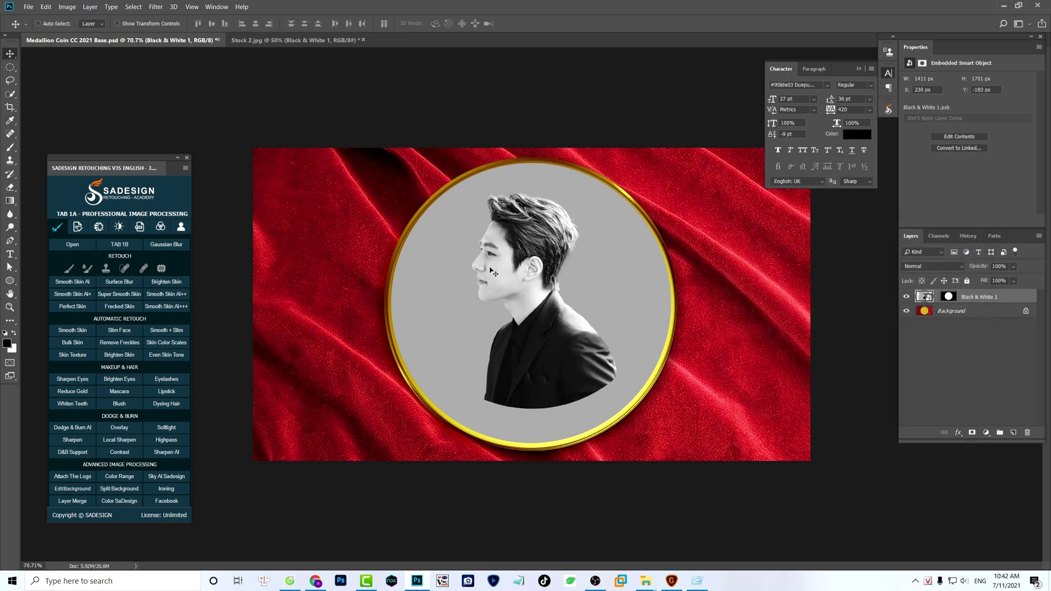
# - Apply the Bas Relief sketch filter to the portrait with Detail 14, Smoothness 1 and Light from Top Left
pyautogui.click(157, 8)
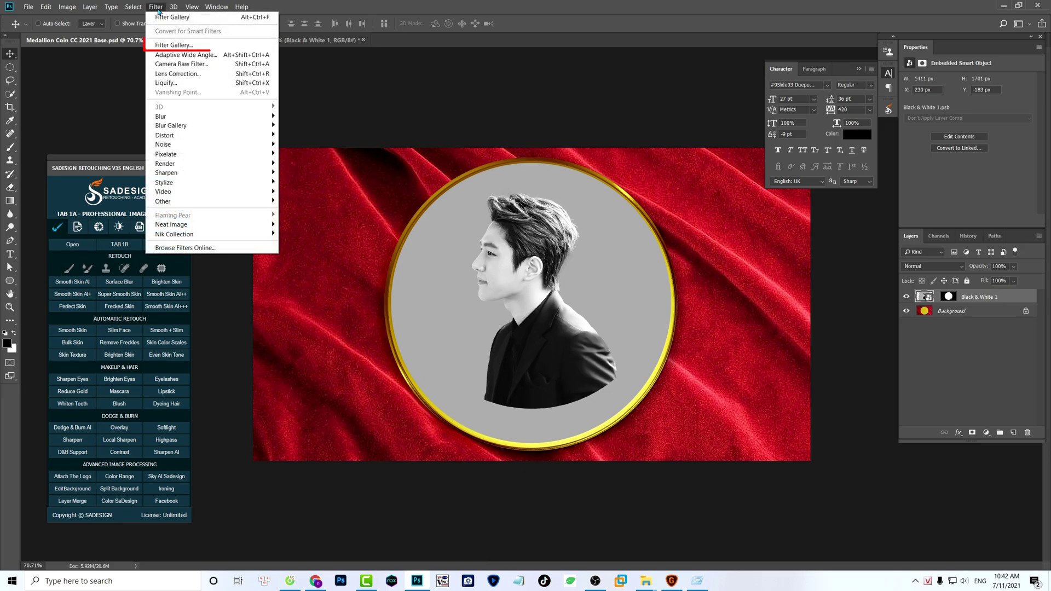
pyautogui.click(206, 46)
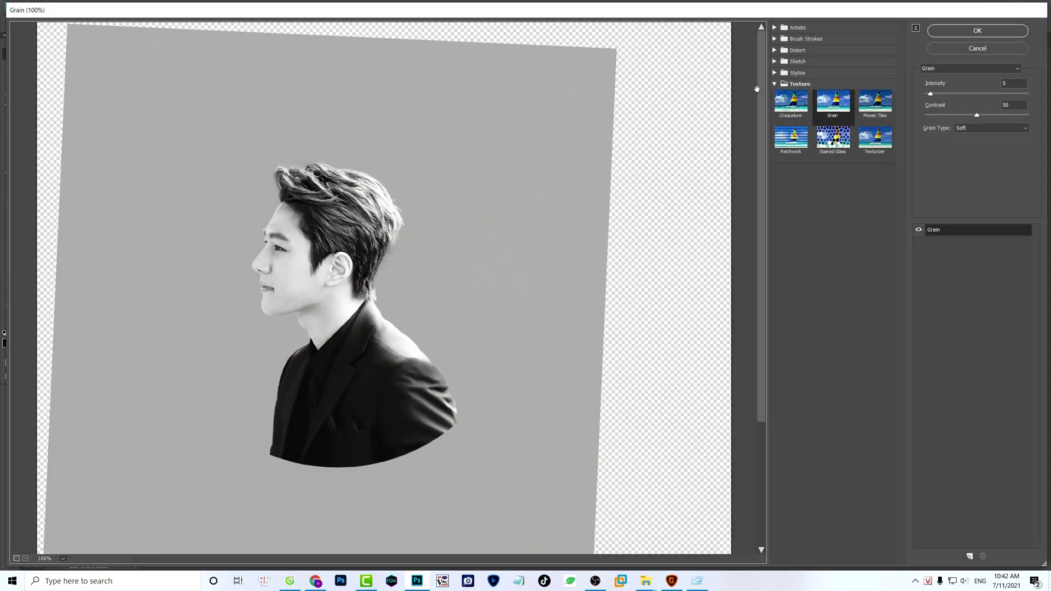
pyautogui.click(794, 63)
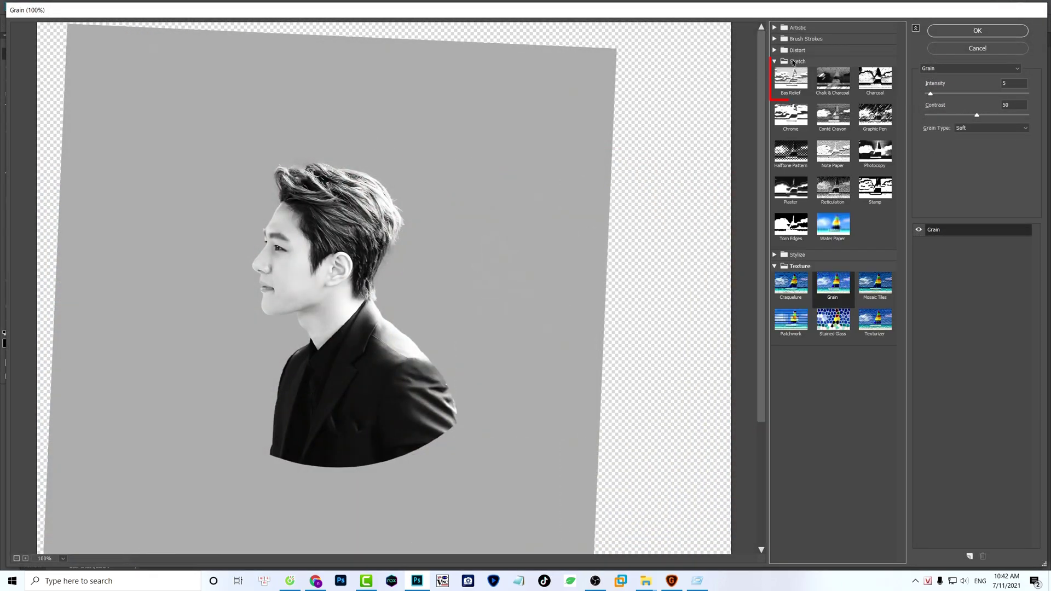
pyautogui.click(792, 85)
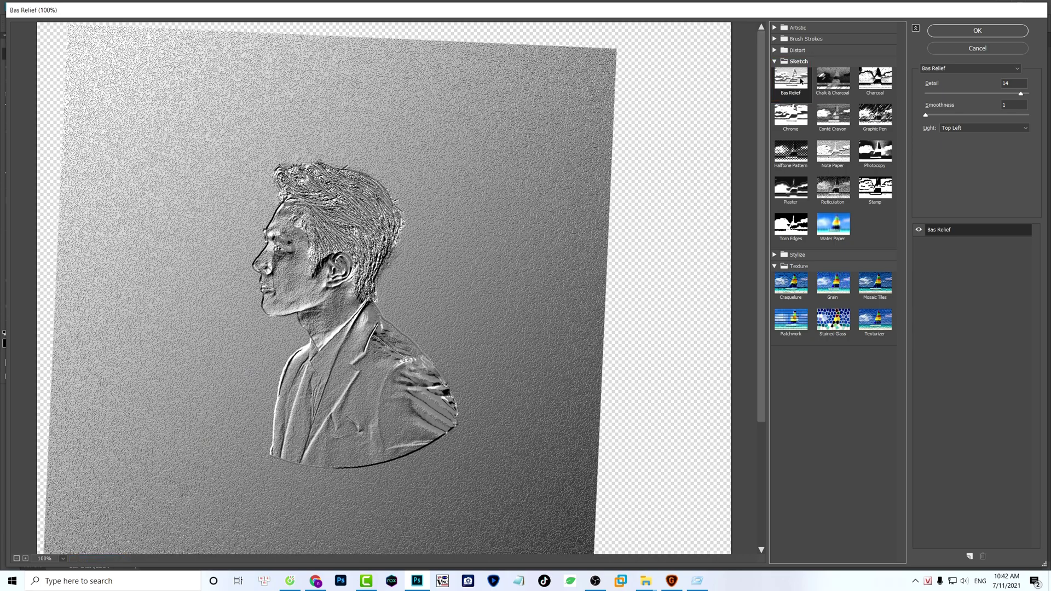
pyautogui.click(989, 127)
pyautogui.click(950, 163)
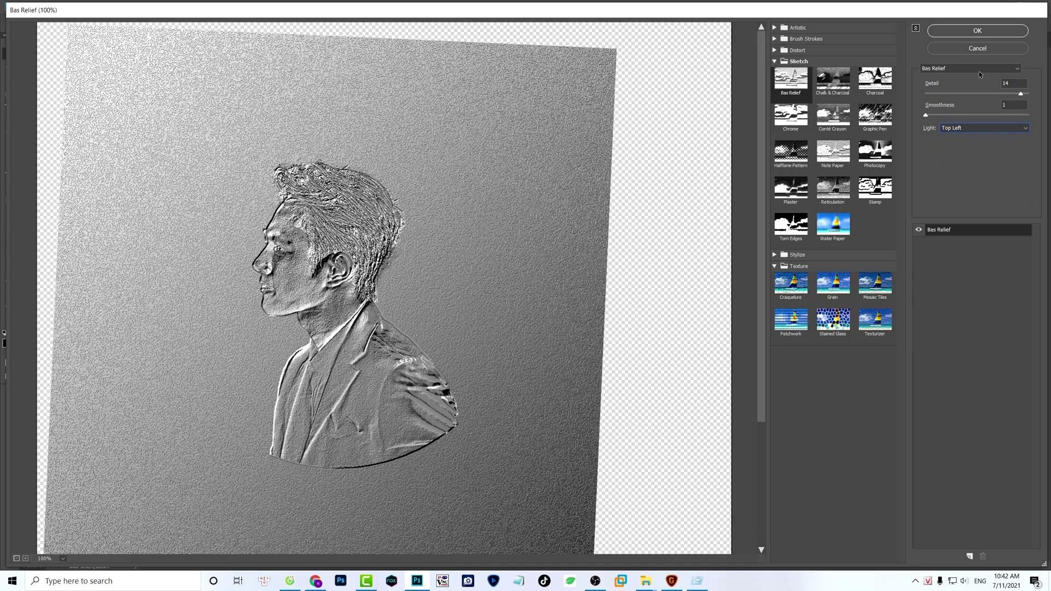
pyautogui.click(977, 32)
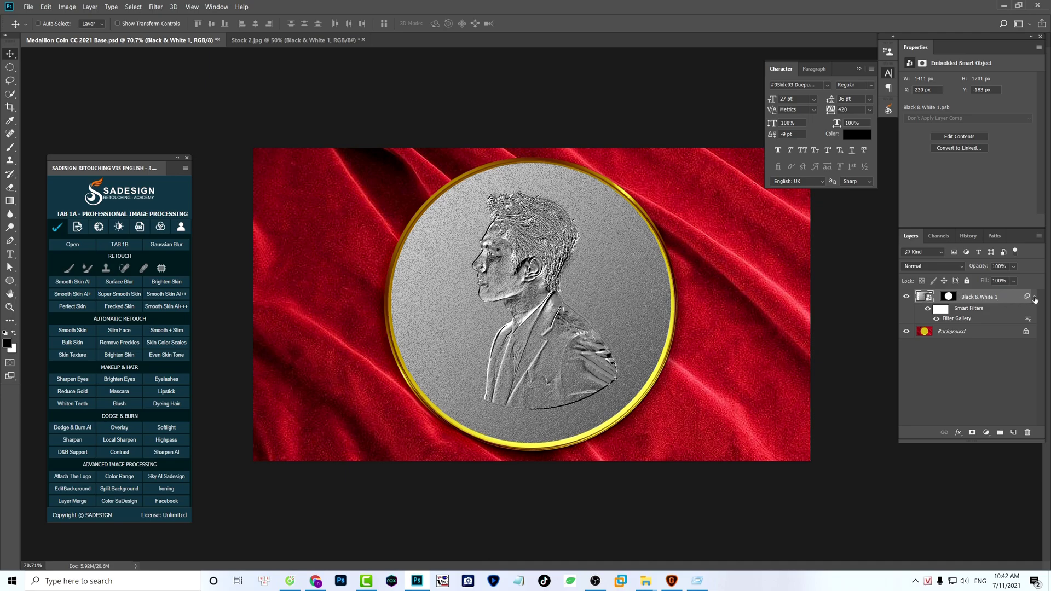
# - Put the portrait layer into a group and add a Color Balance adjustment above the group, clipped to it
pyautogui.click(1034, 298)
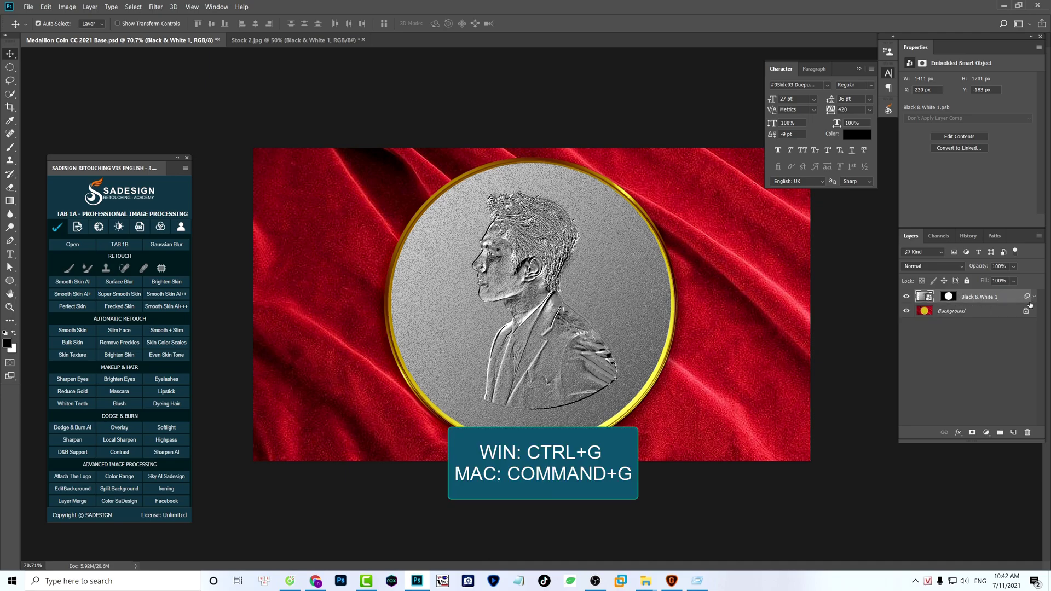
pyautogui.hotkey('ctrl', 'g')
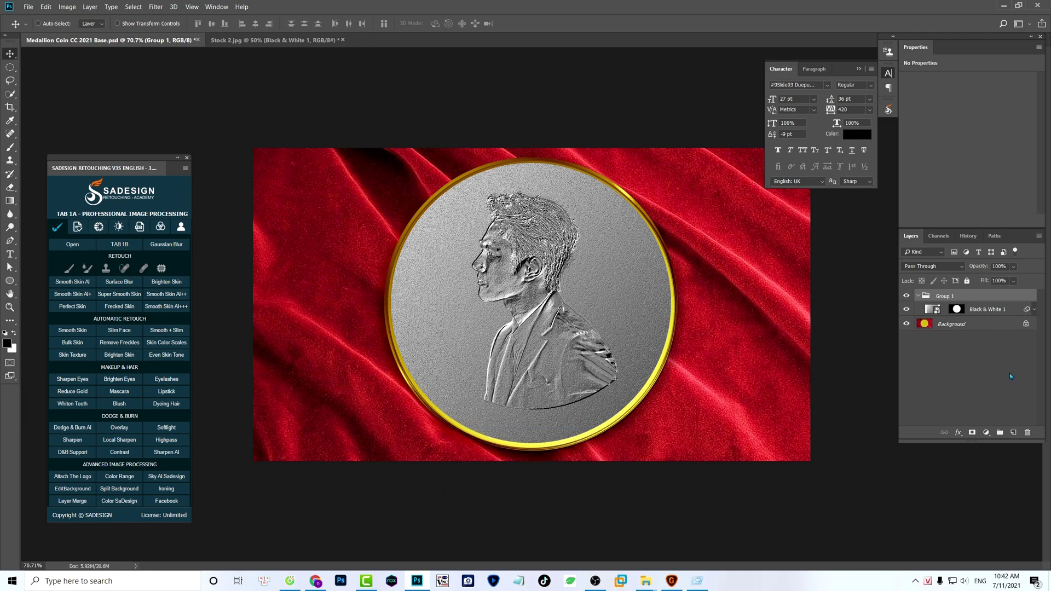
pyautogui.click(986, 433)
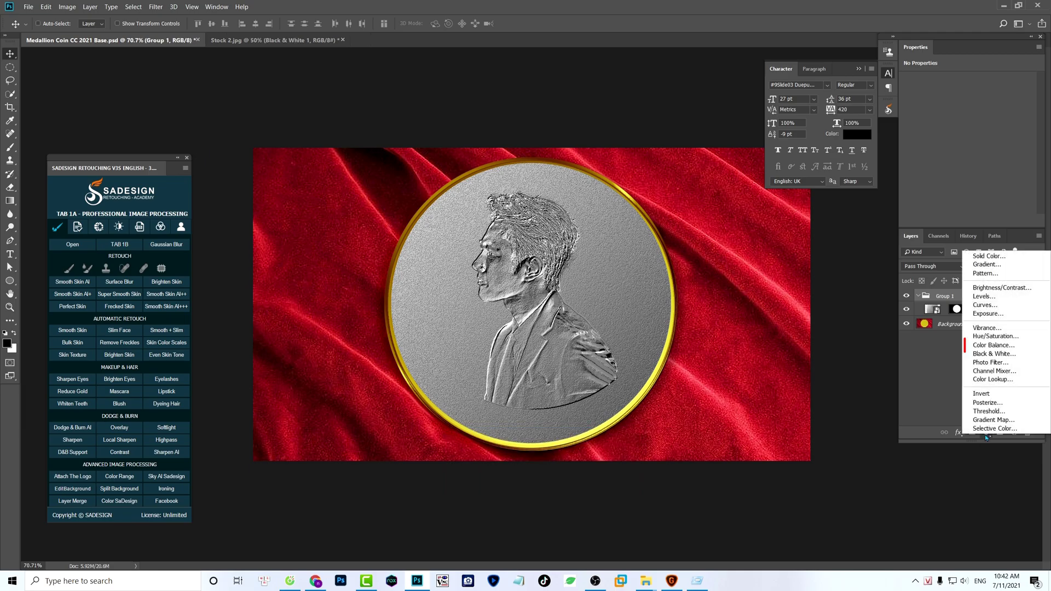
pyautogui.click(1029, 348)
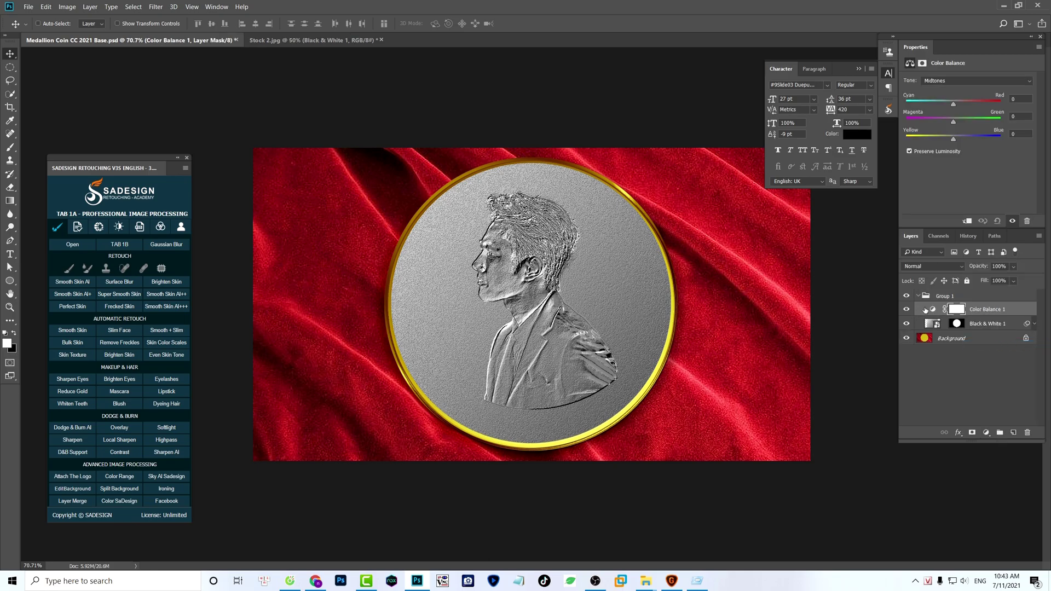
pyautogui.moveTo(931, 311); pyautogui.dragTo(930, 294)
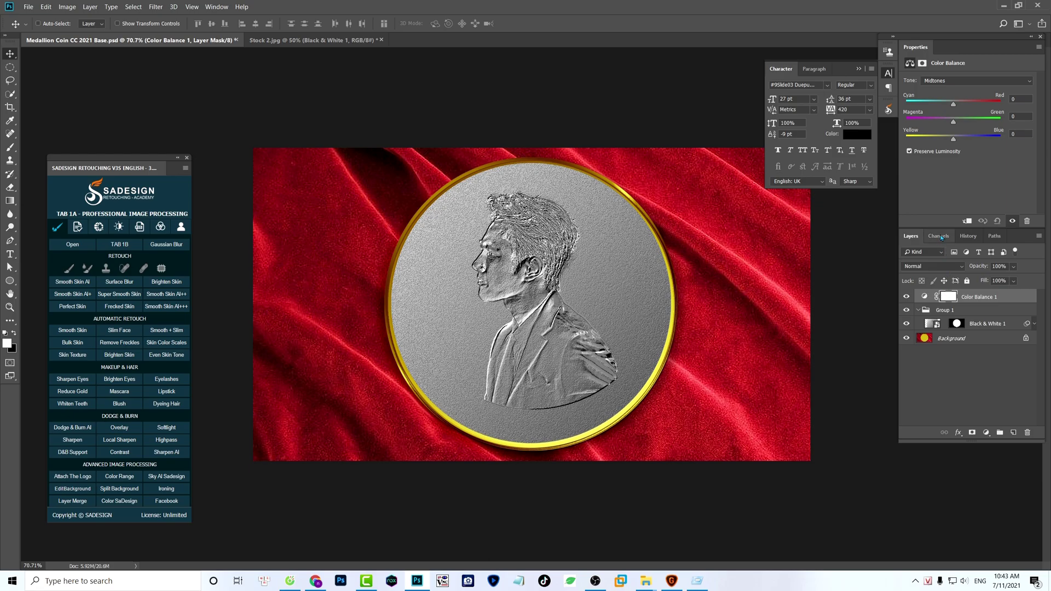
pyautogui.click(967, 221)
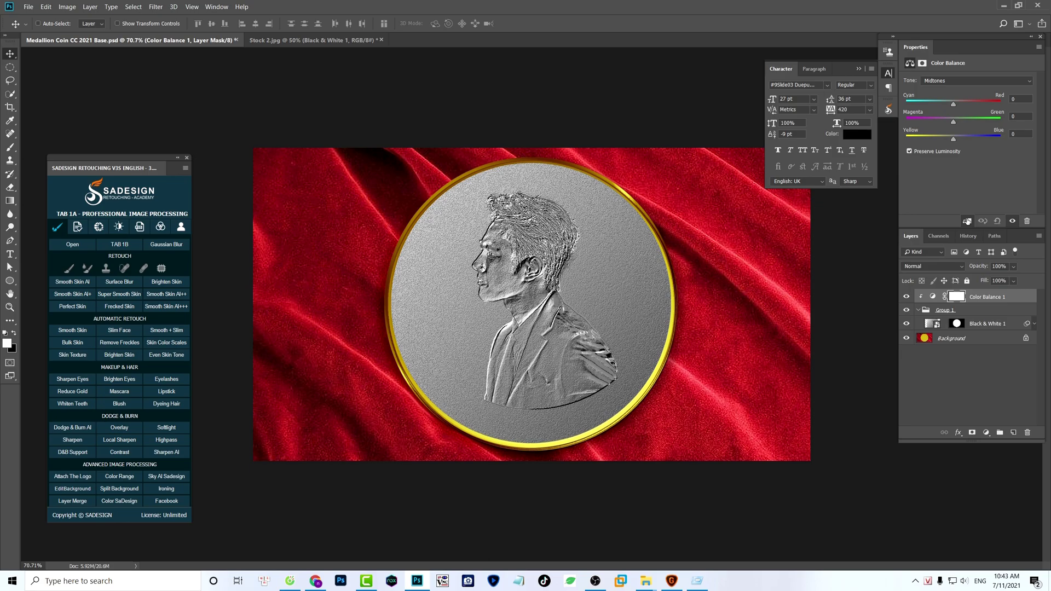
# - Set the Color Balance shadows to 20 for Cyan-Red and -61 for Yellow-Blue
pyautogui.click(950, 82)
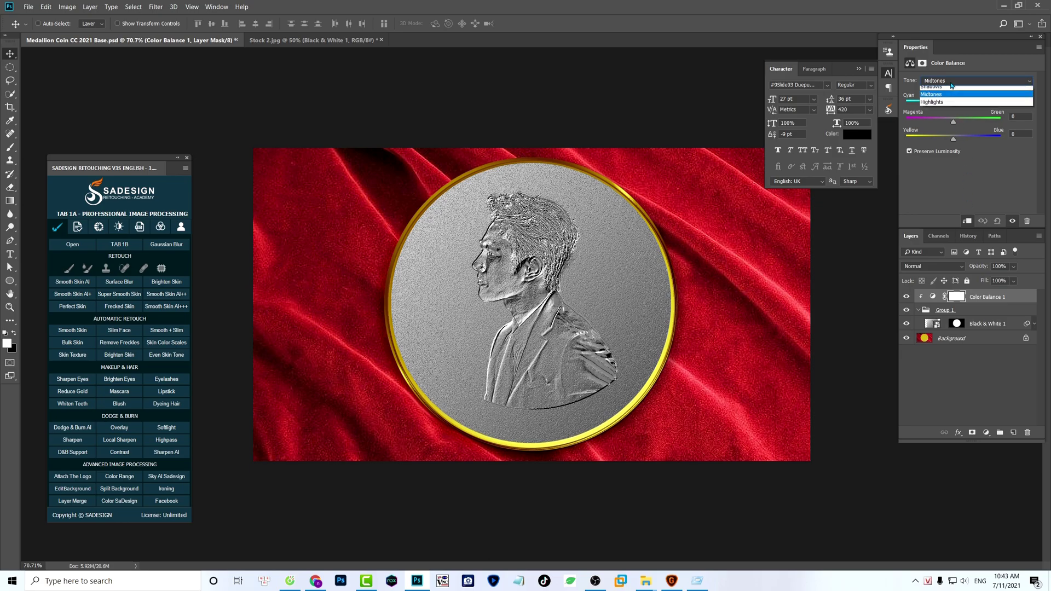
pyautogui.click(942, 90)
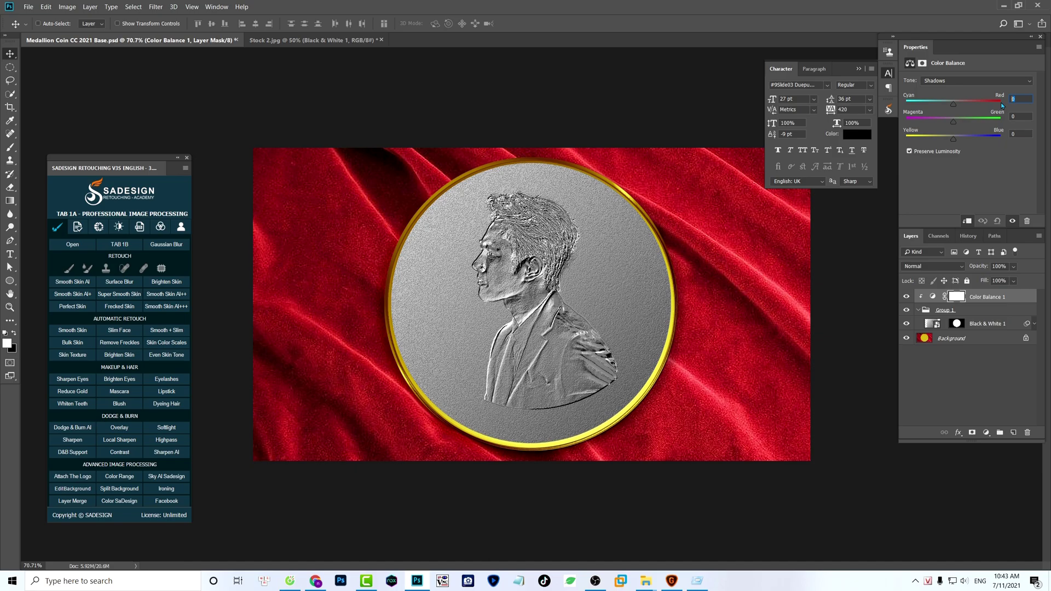
pyautogui.write('20')
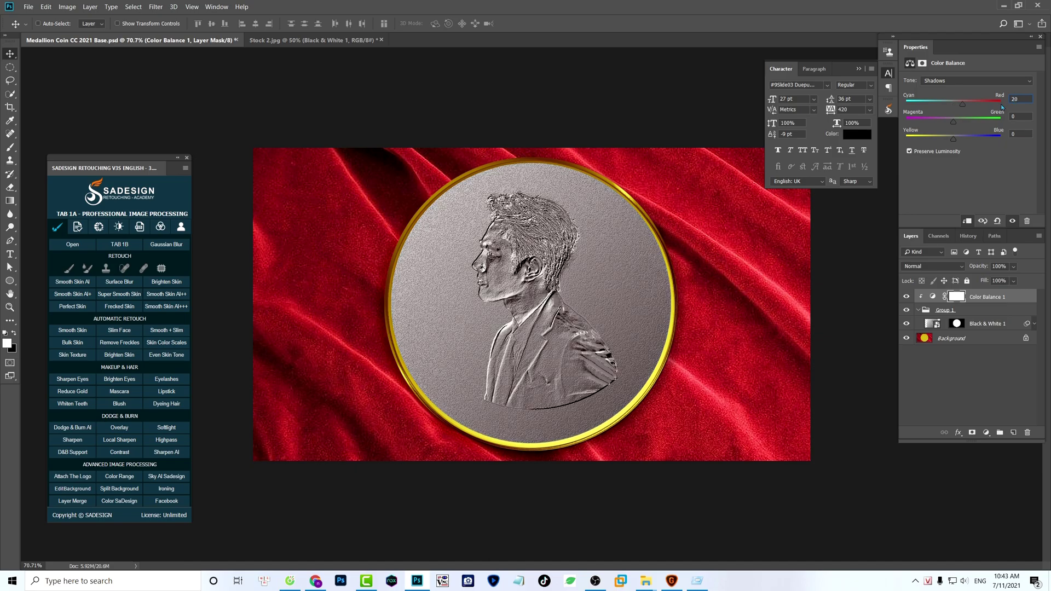
pyautogui.click(1014, 134)
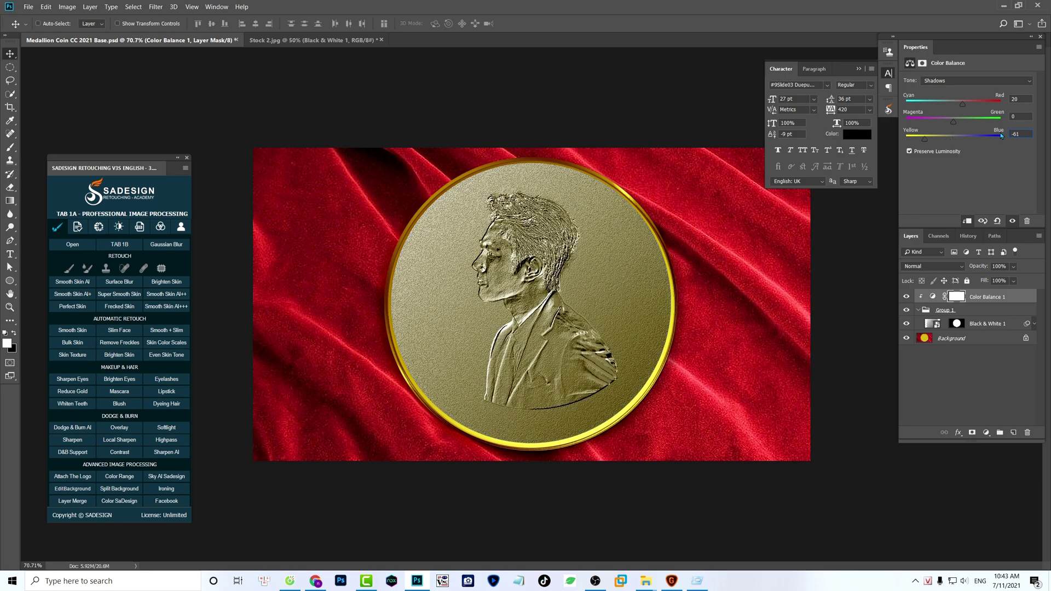
# - Set the Color Balance midtones to 74 for Cyan-Red, 25 for Magenta-Green and -82 for Yellow-Blue
pyautogui.click(949, 82)
pyautogui.click(943, 98)
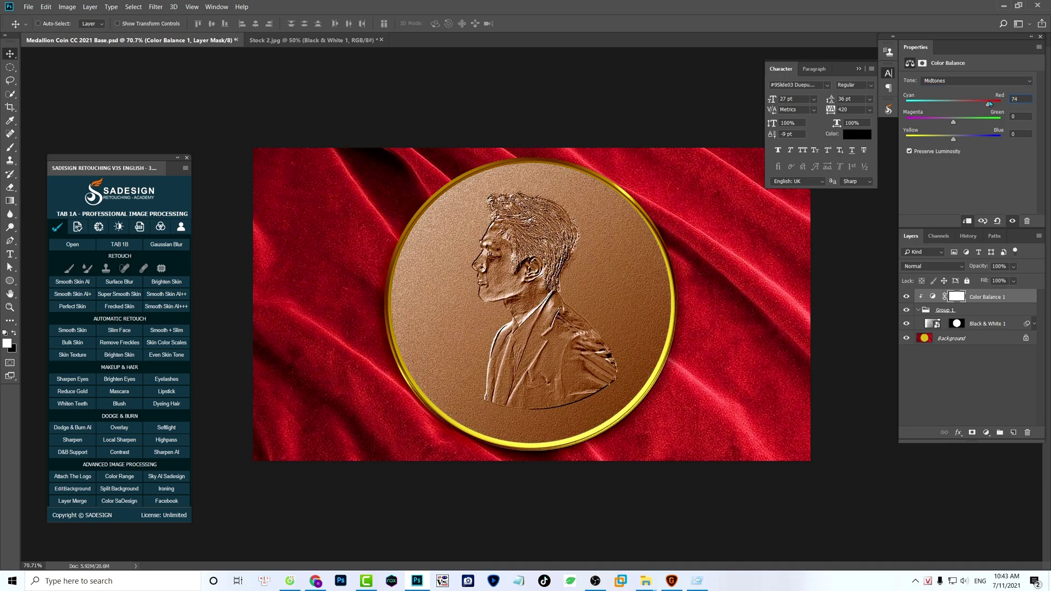
pyautogui.write('5')
pyautogui.click(1019, 133)
pyautogui.write('-82')
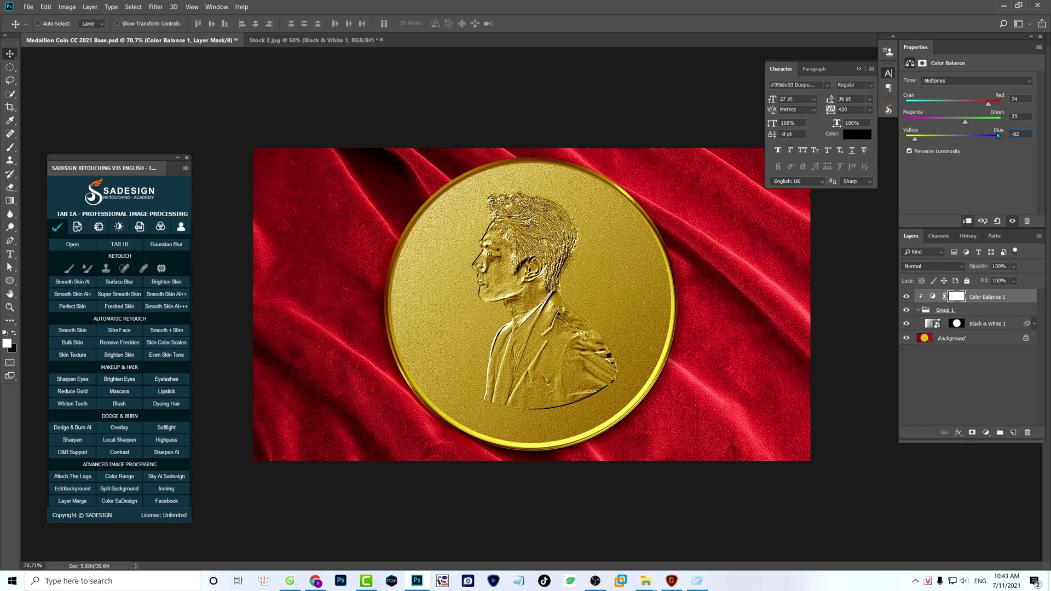
# - Set the Color Balance highlights to 26 for Cyan-Red, 25 for Magenta-Green and -40 for Yellow-Blue
pyautogui.click(954, 78)
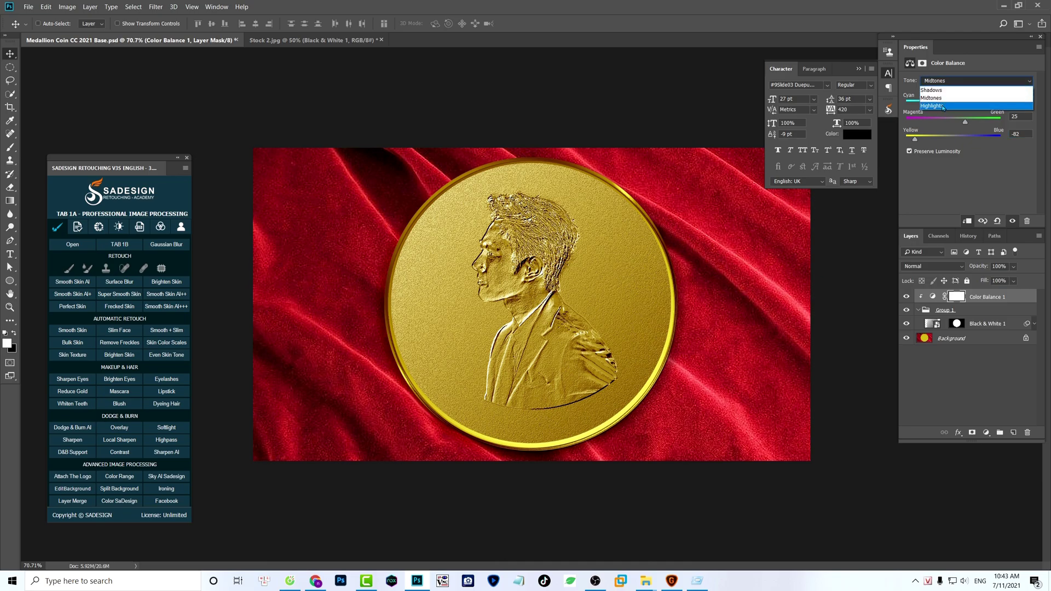
pyautogui.click(943, 110)
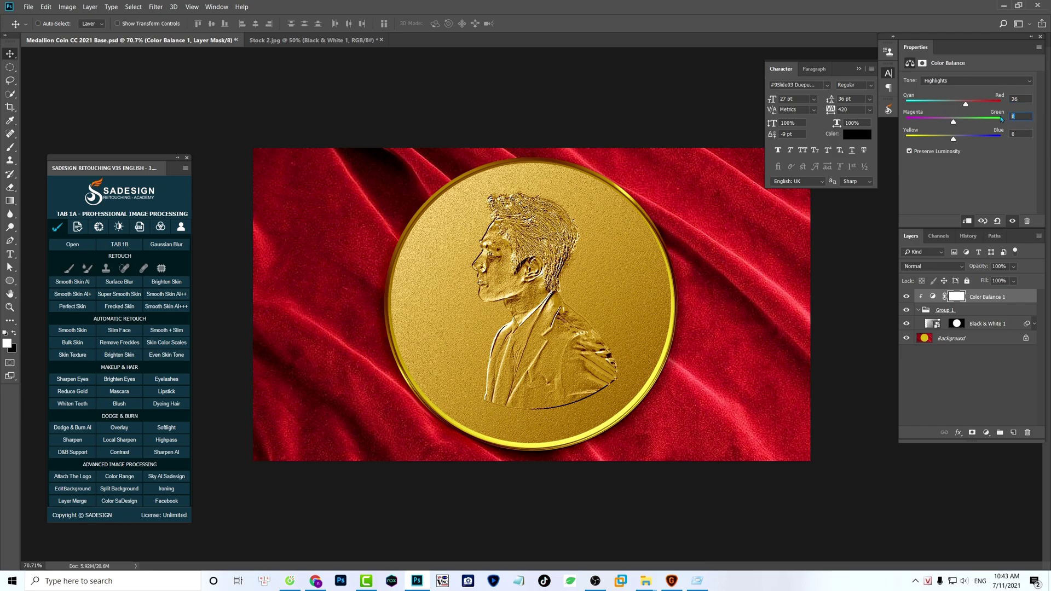
pyautogui.write('5')
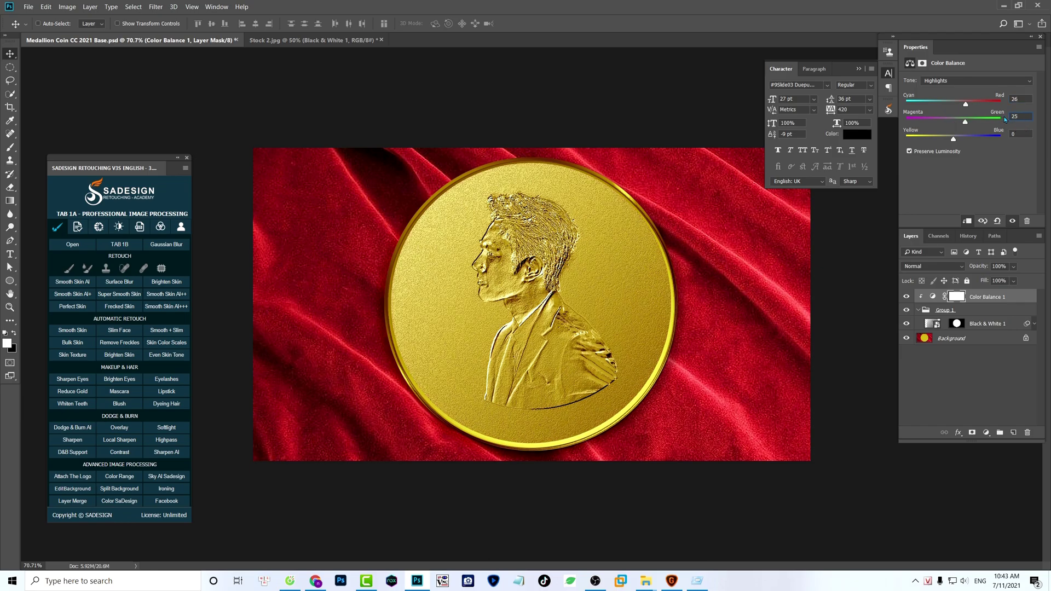
pyautogui.write('-40')
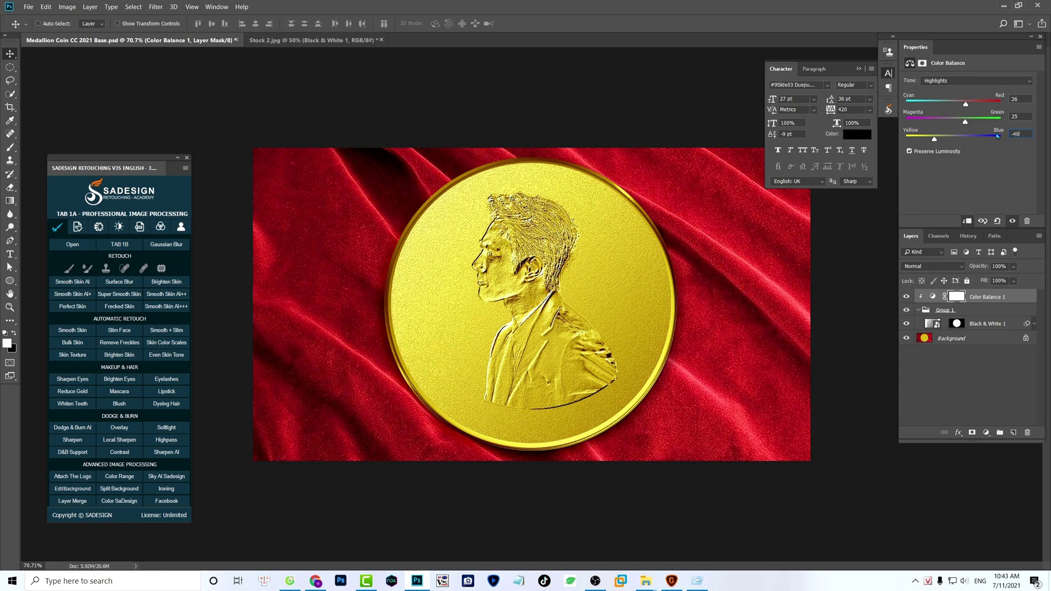
# - Readjust the Color Balance shadows to +3 Cyan-Red and -87 Yellow-Blue, and compare the coin with and without the adjustment
pyautogui.click(943, 82)
pyautogui.click(938, 91)
pyautogui.moveTo(918, 141); pyautogui.dragTo(913, 141)
pyautogui.moveTo(964, 104); pyautogui.dragTo(952, 103)
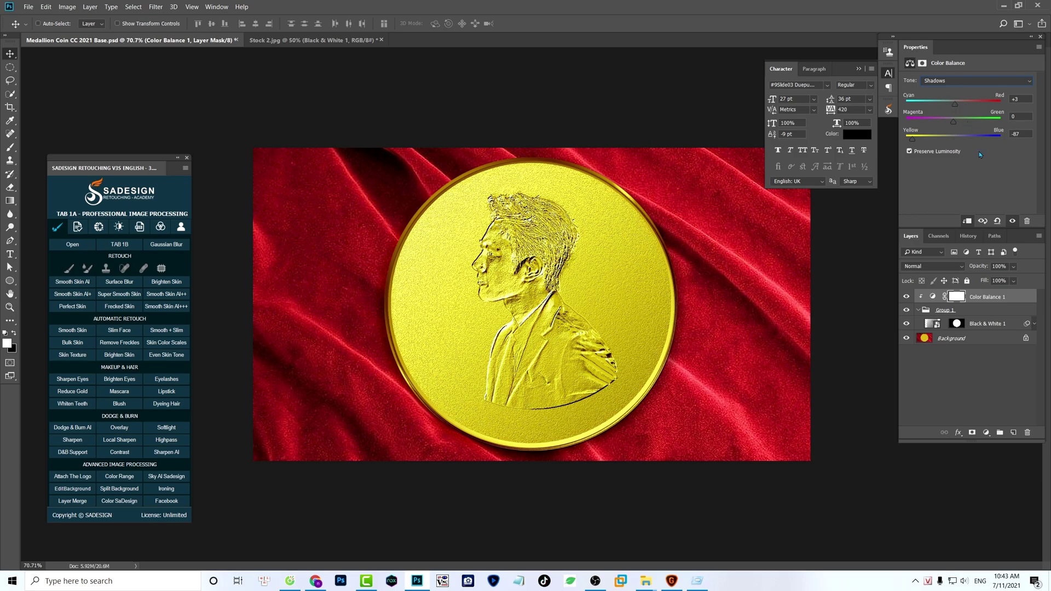
pyautogui.click(1012, 221)
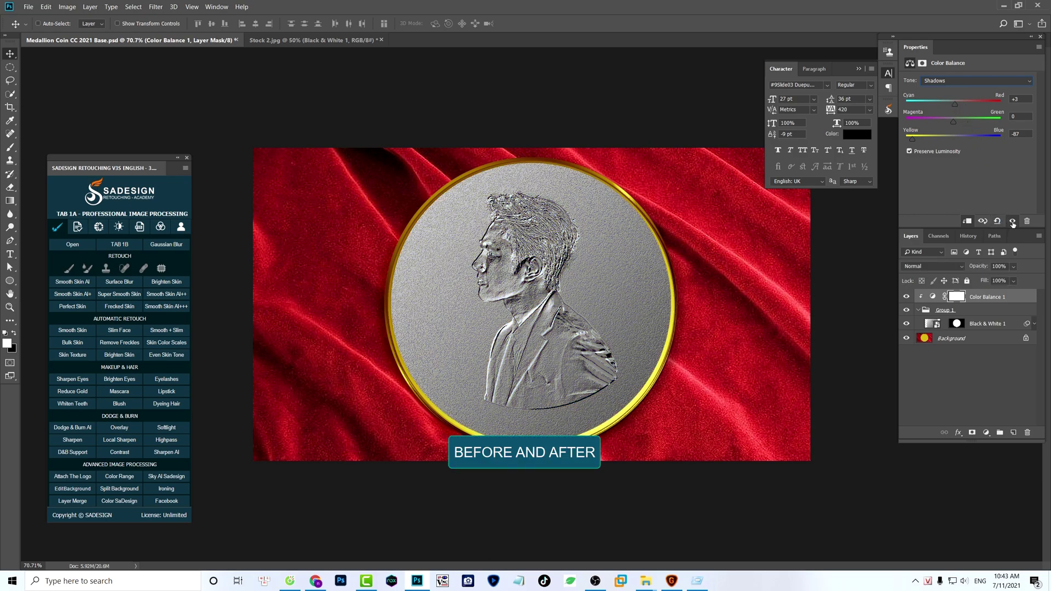
pyautogui.click(1013, 222)
pyautogui.click(1012, 222)
pyautogui.click(1013, 222)
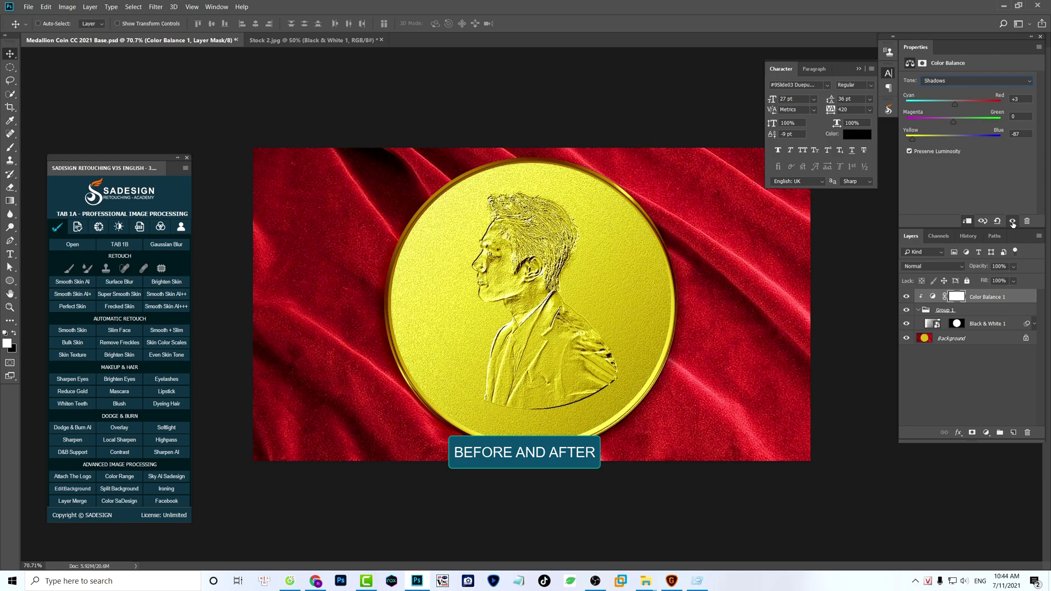
# - Add a Bevel & Emboss effect to the portrait layer with the Inner Bevel style and the Smooth technique
pyautogui.click(935, 324)
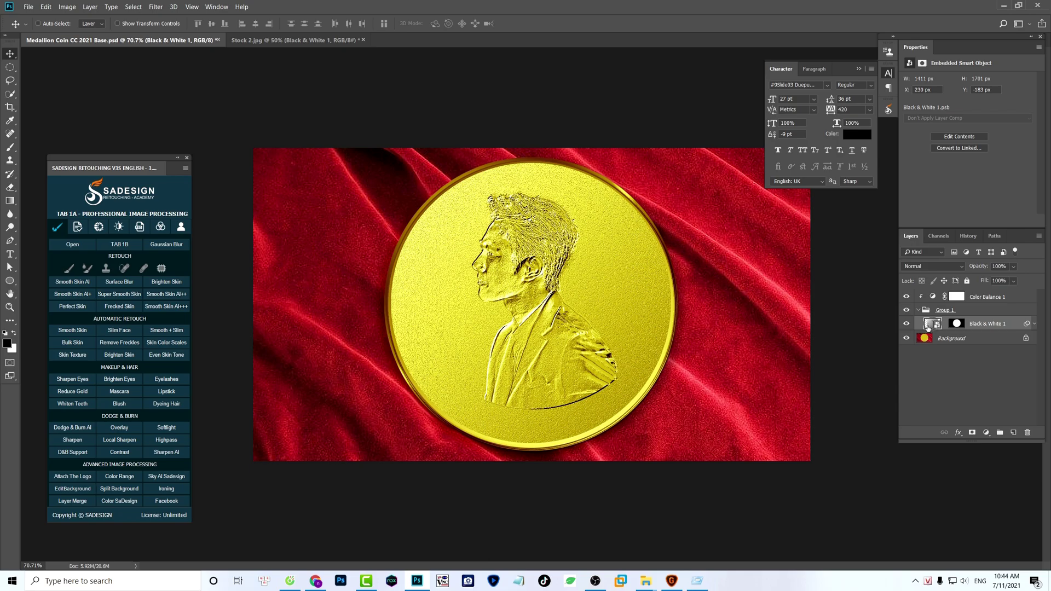
pyautogui.click(958, 438)
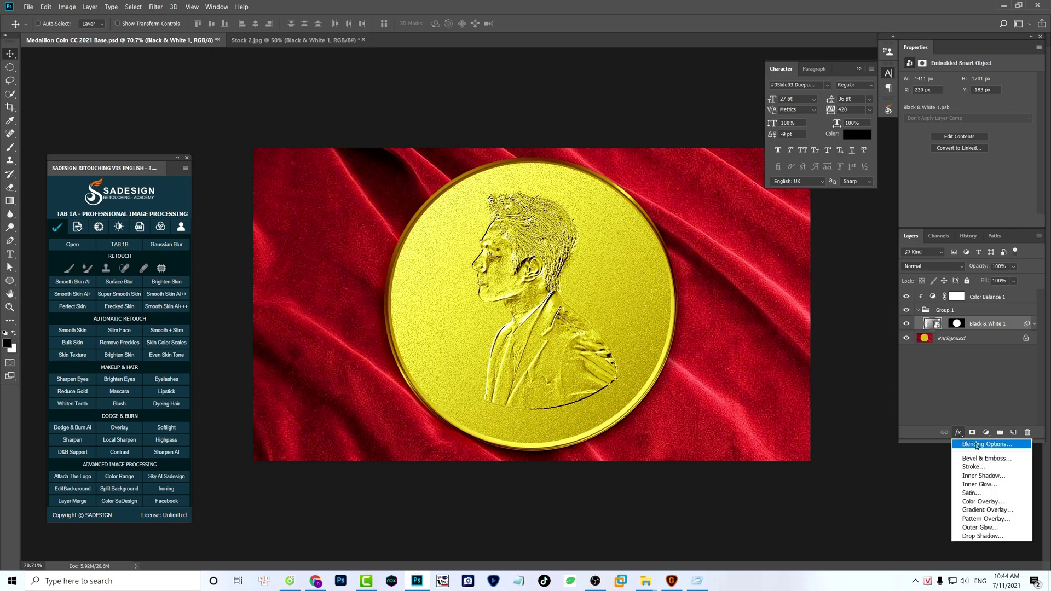
pyautogui.click(978, 444)
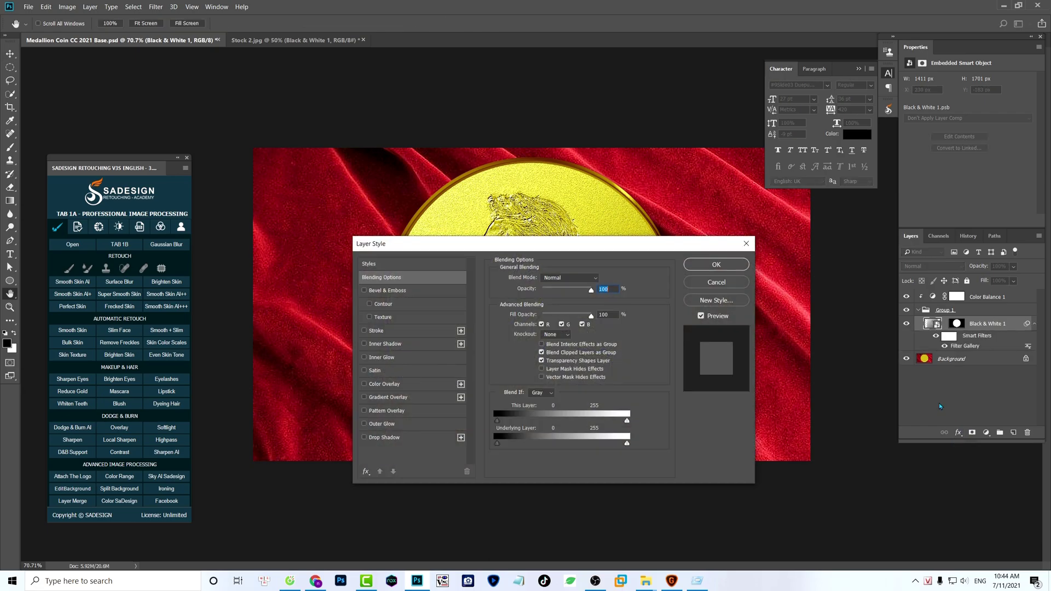
pyautogui.click(398, 291)
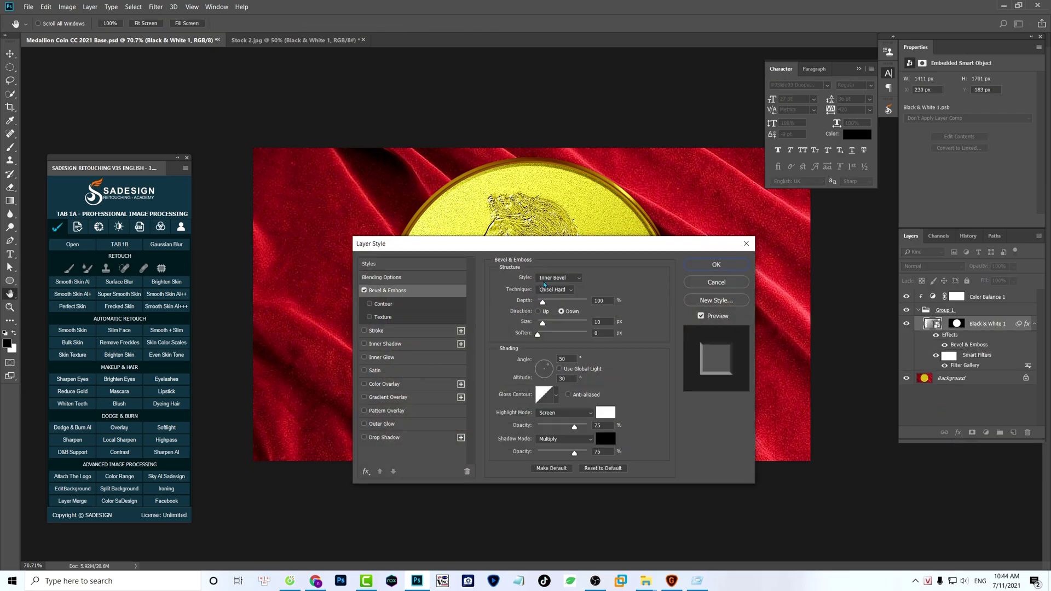
pyautogui.click(564, 278)
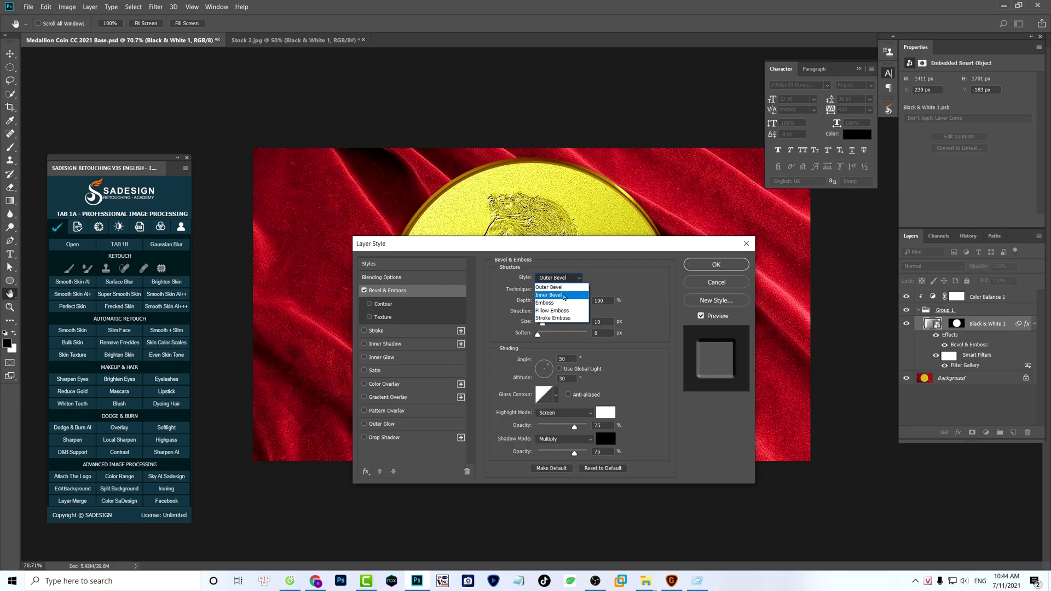
pyautogui.click(564, 296)
pyautogui.click(557, 290)
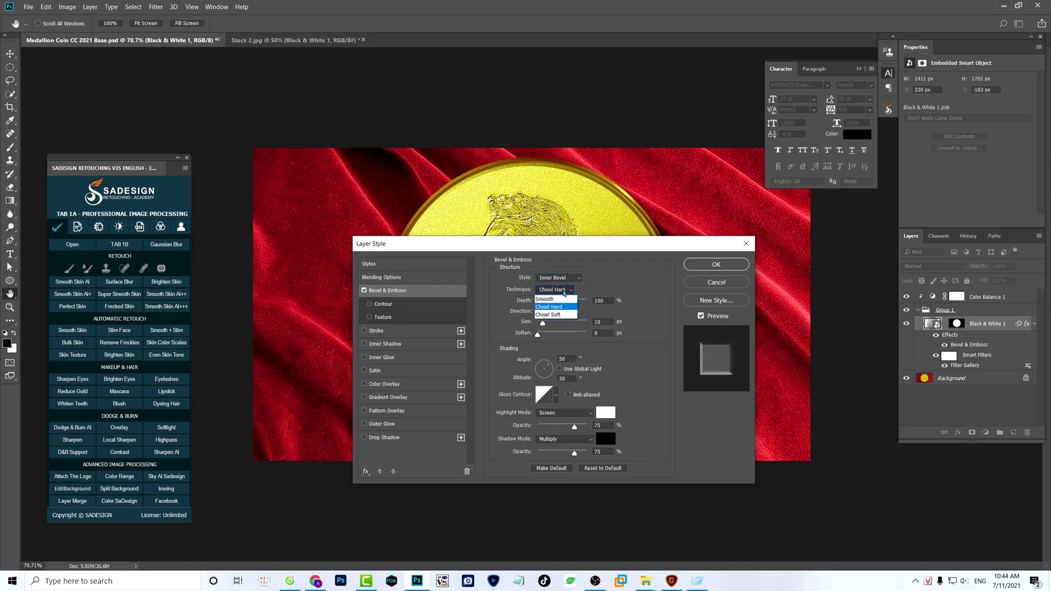
pyautogui.click(559, 301)
# - Set the bevel's depth to 40% and its size to 25 px
pyautogui.doubleClick(608, 302)
pyautogui.write('40')
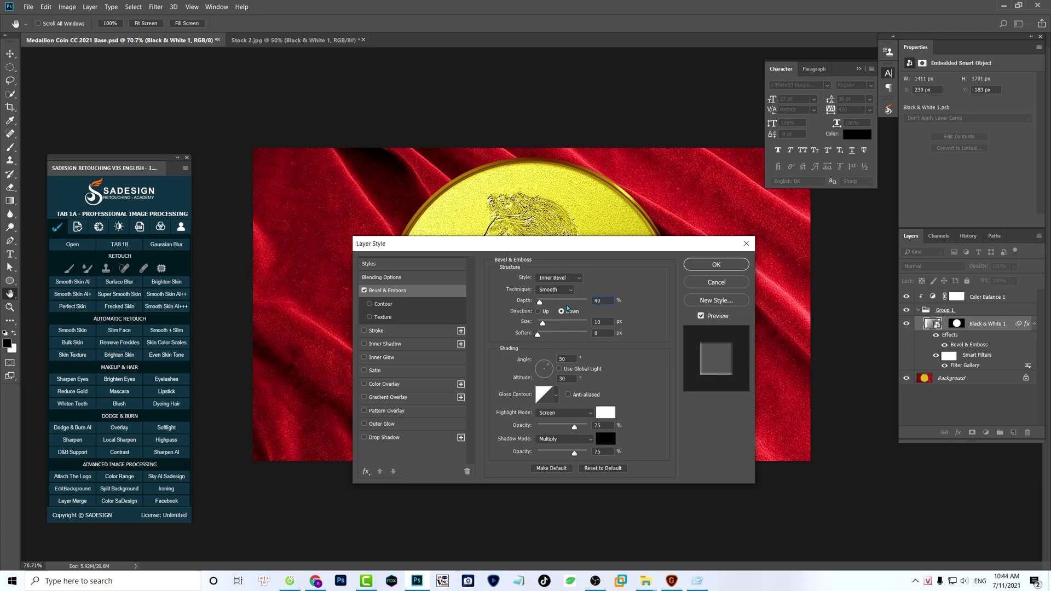
pyautogui.doubleClick(603, 322)
pyautogui.write('25')
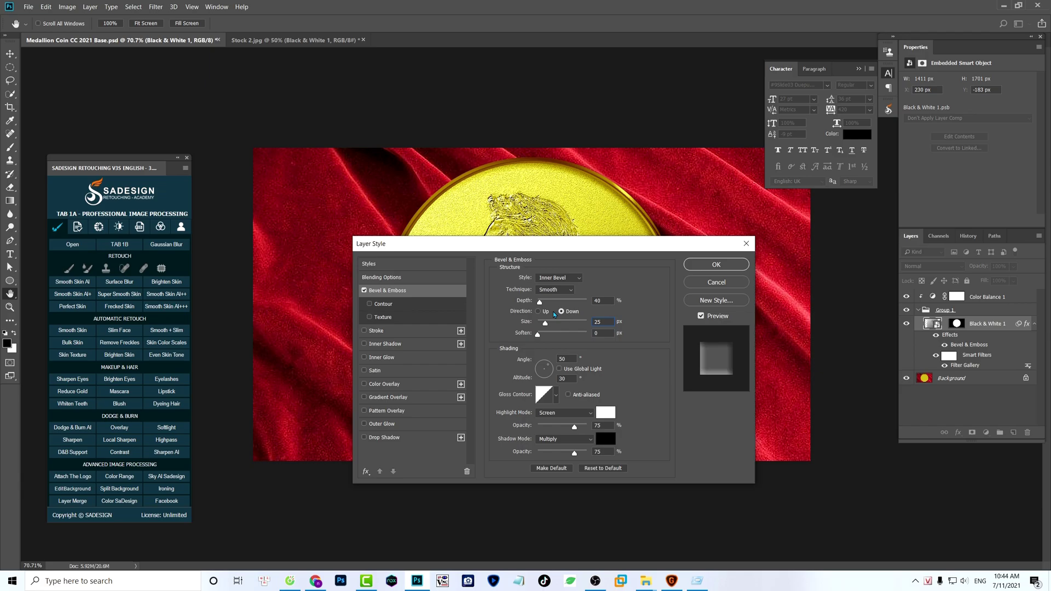
# - Set the bevel's shading angle to 55° and its altitude to 20°
pyautogui.doubleClick(564, 359)
pyautogui.write('55')
pyautogui.moveTo(569, 380); pyautogui.dragTo(513, 380)
pyautogui.write('20')
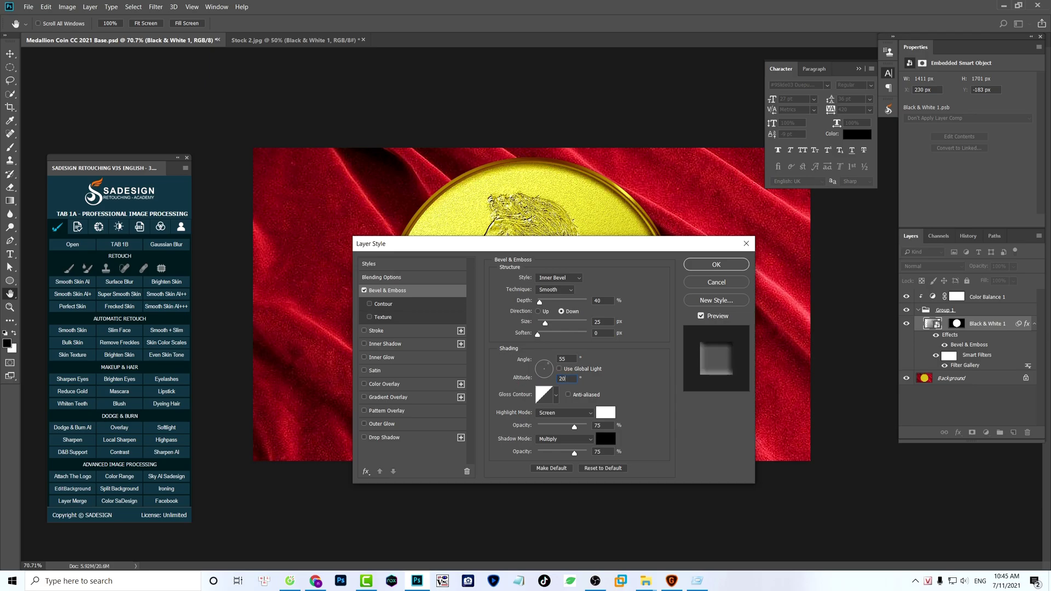
# - Set the bevel's highlight mode to Overlay and its shadow mode to Soft Light
pyautogui.click(564, 413)
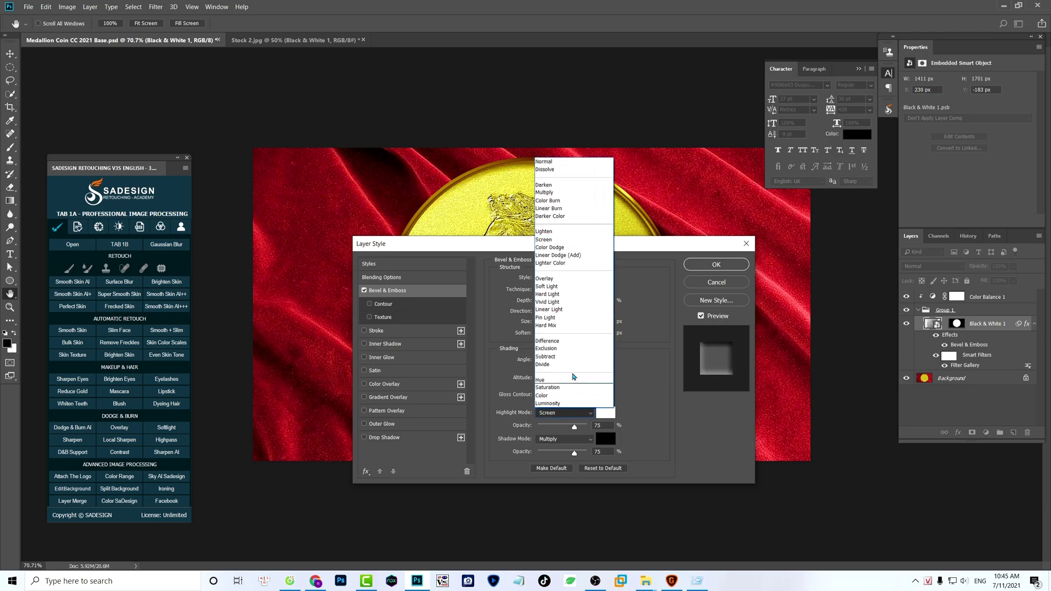
pyautogui.click(546, 279)
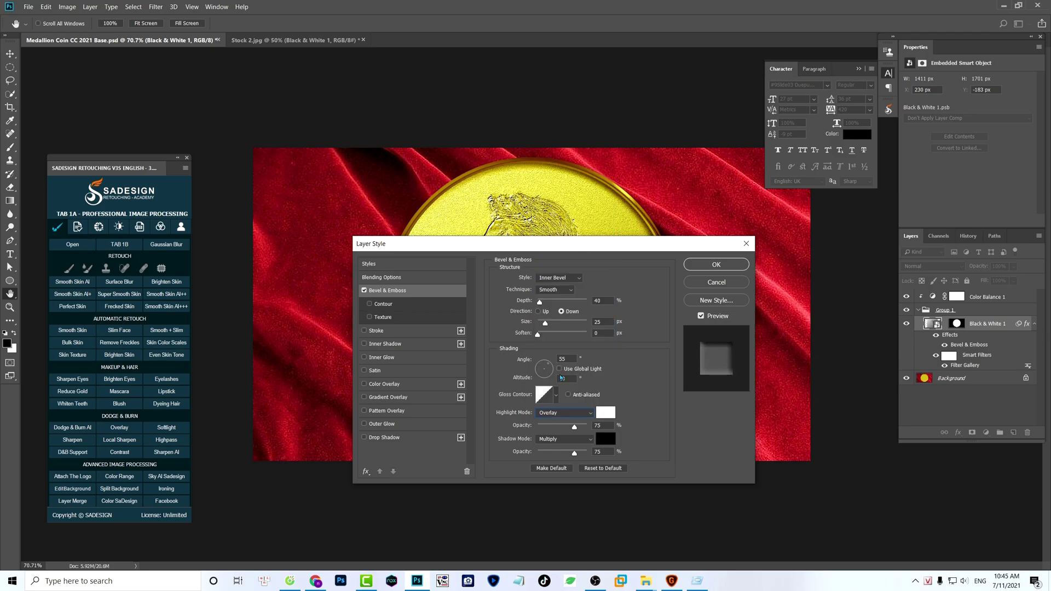
pyautogui.click(562, 440)
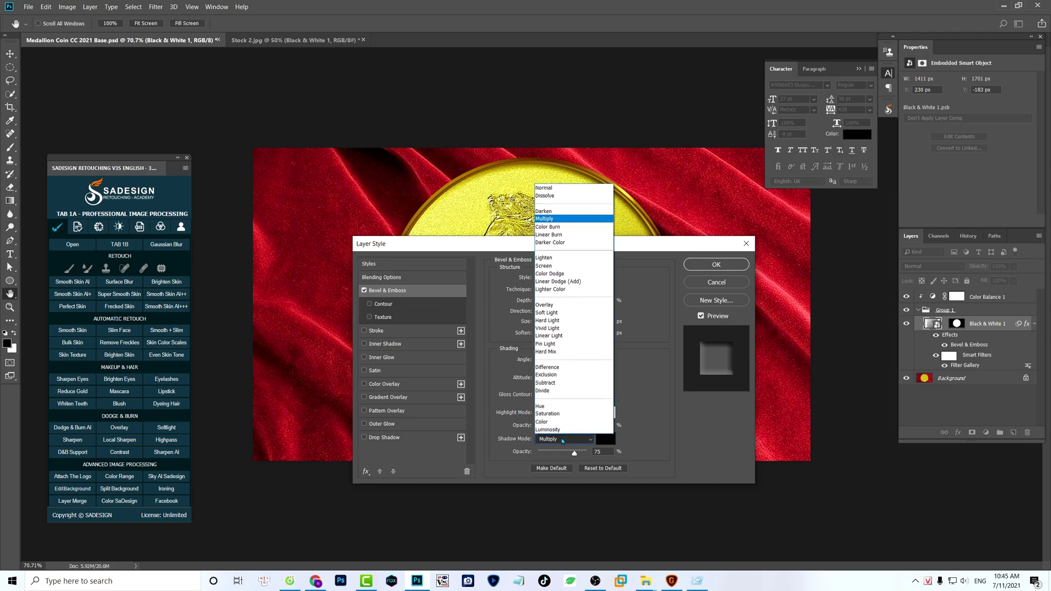
pyautogui.click(550, 313)
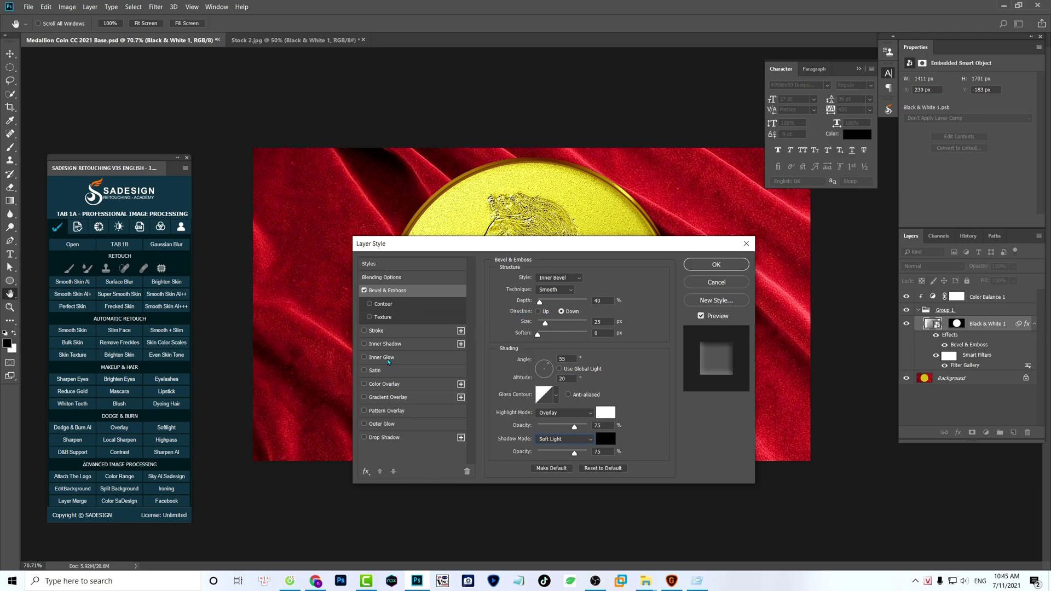
# - Add an Inner Glow effect to the portrait layer and append the Contours preset set to its contour choices
pyautogui.click(406, 357)
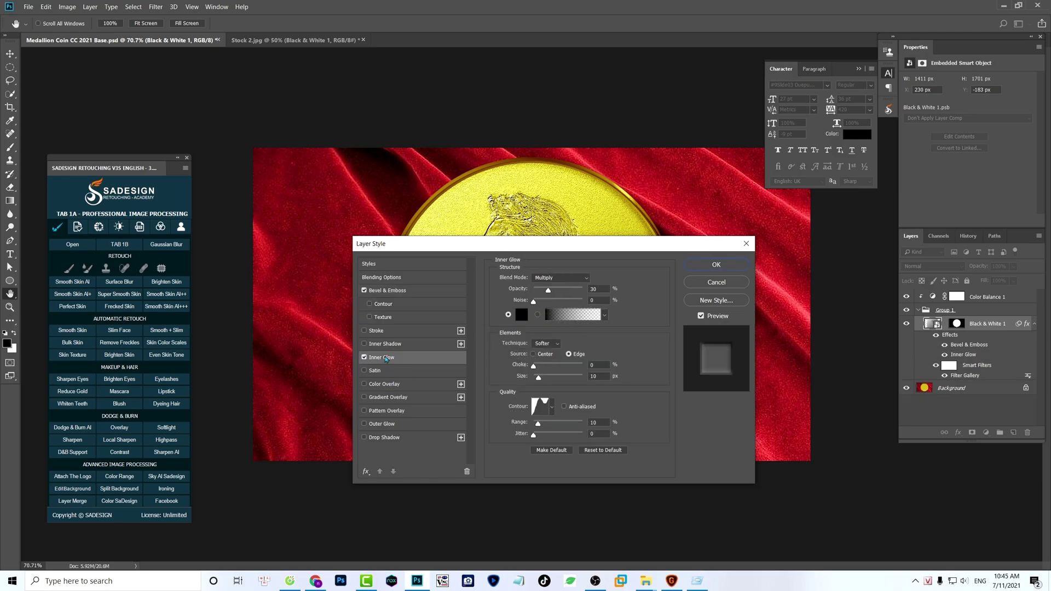
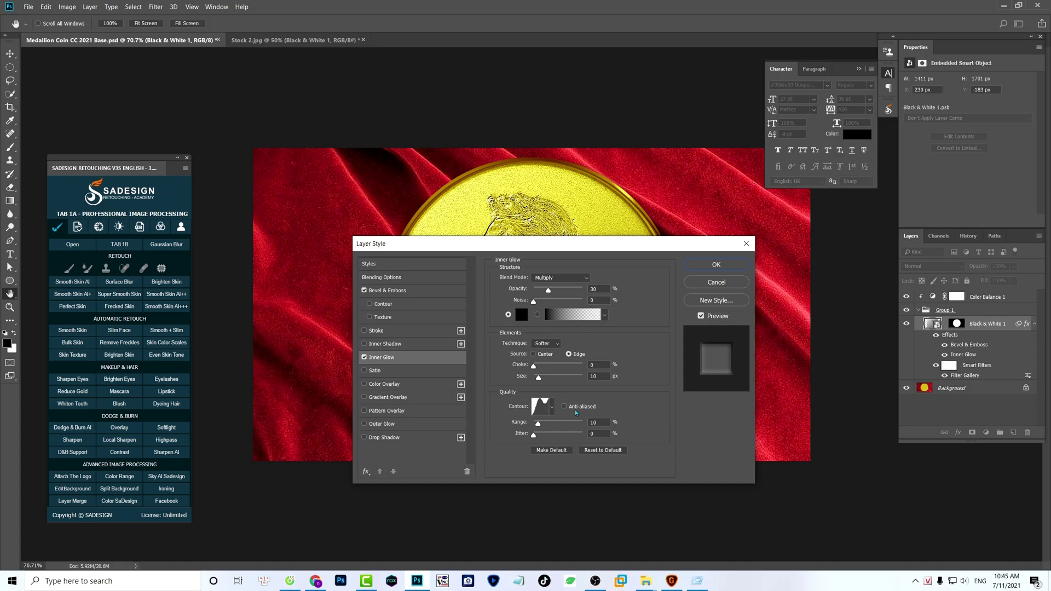
pyautogui.click(553, 408)
pyautogui.click(599, 428)
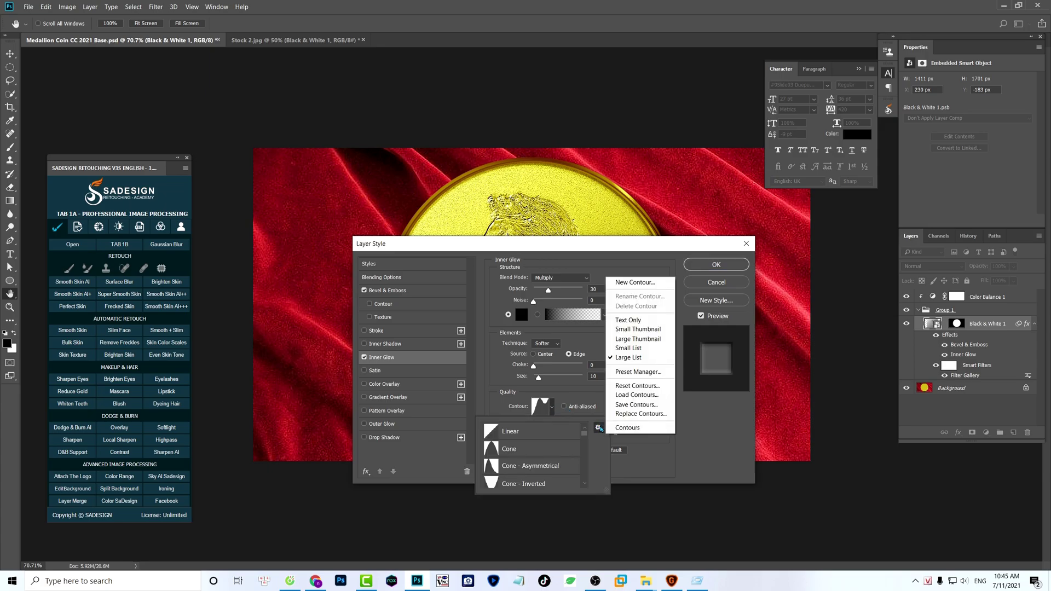
pyautogui.click(627, 427)
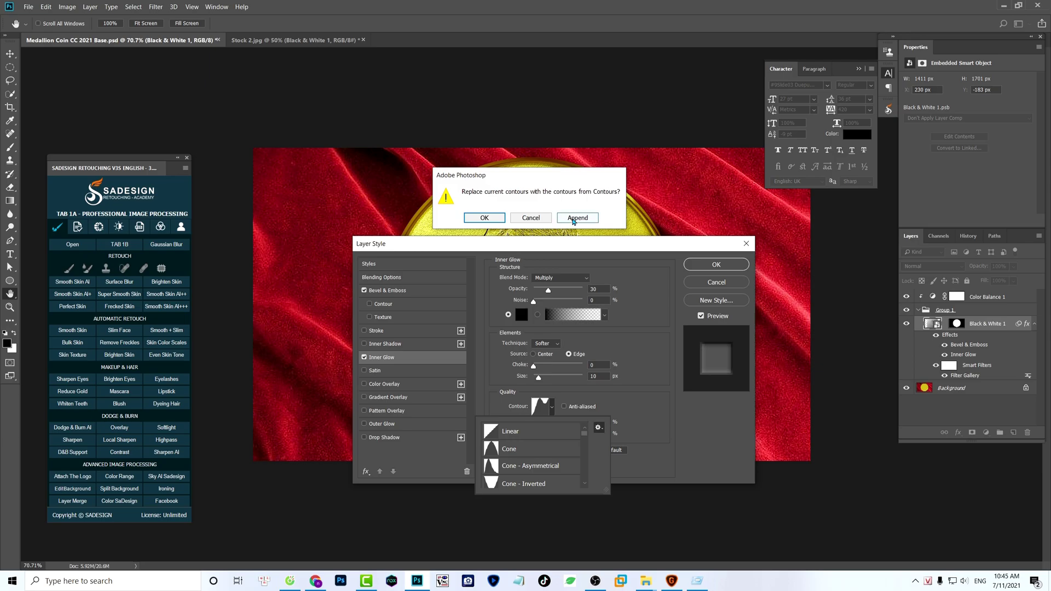
pyautogui.click(574, 218)
# - Choose the Rolling Slope - Ascending contour for the Inner Glow and apply the layer style
pyautogui.click(535, 466)
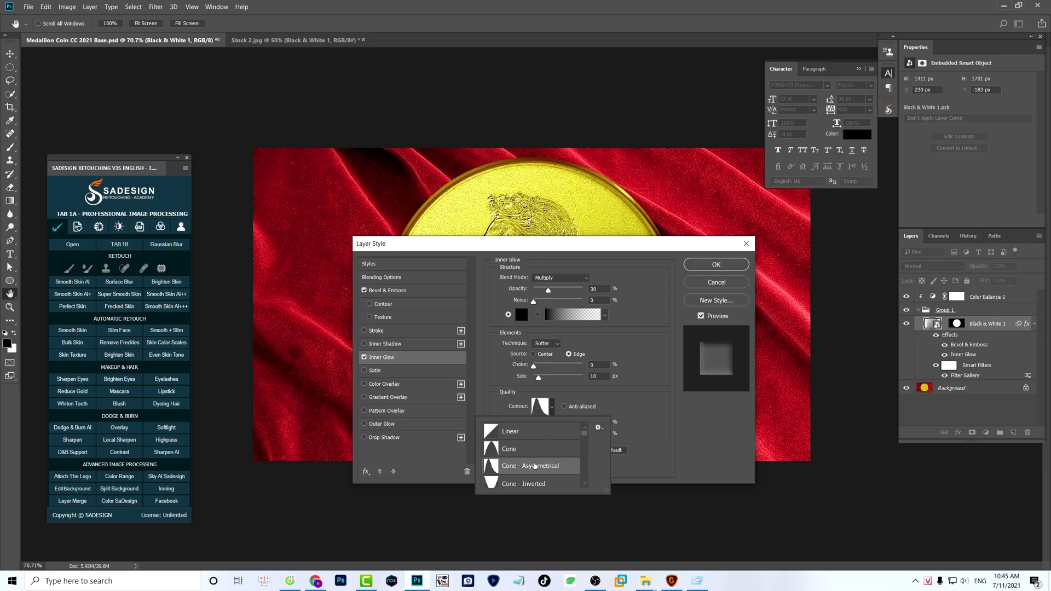
pyautogui.scroll(-2, 573, 449)
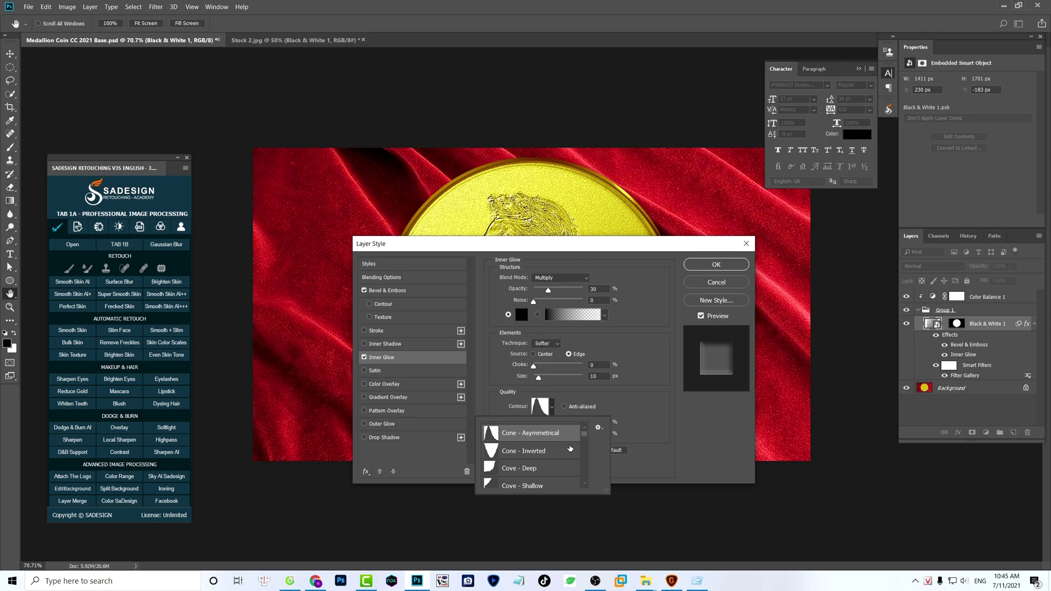
pyautogui.scroll(1, 568, 457)
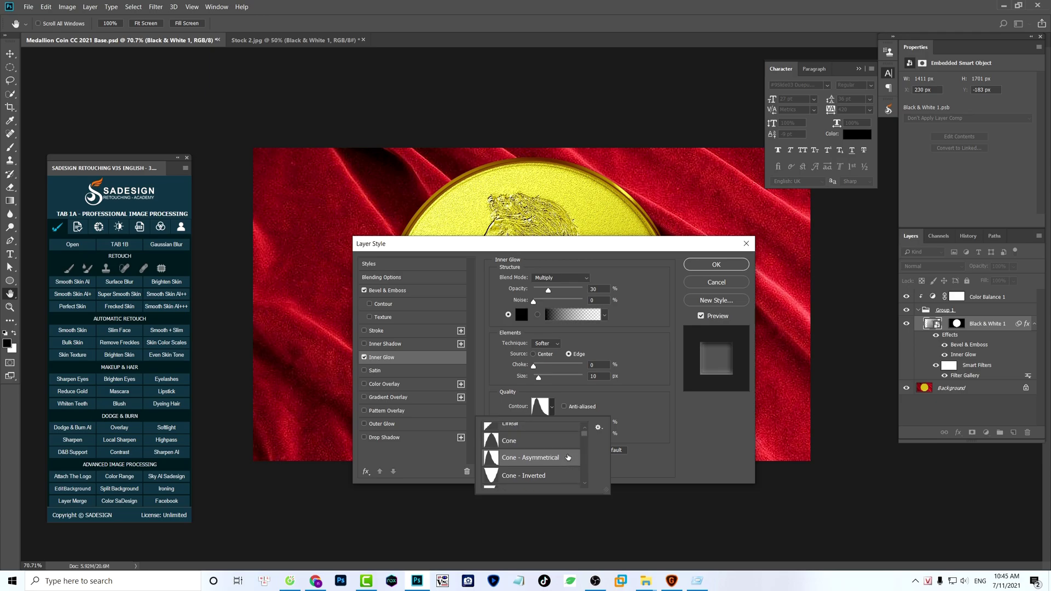
pyautogui.scroll(-6, 568, 457)
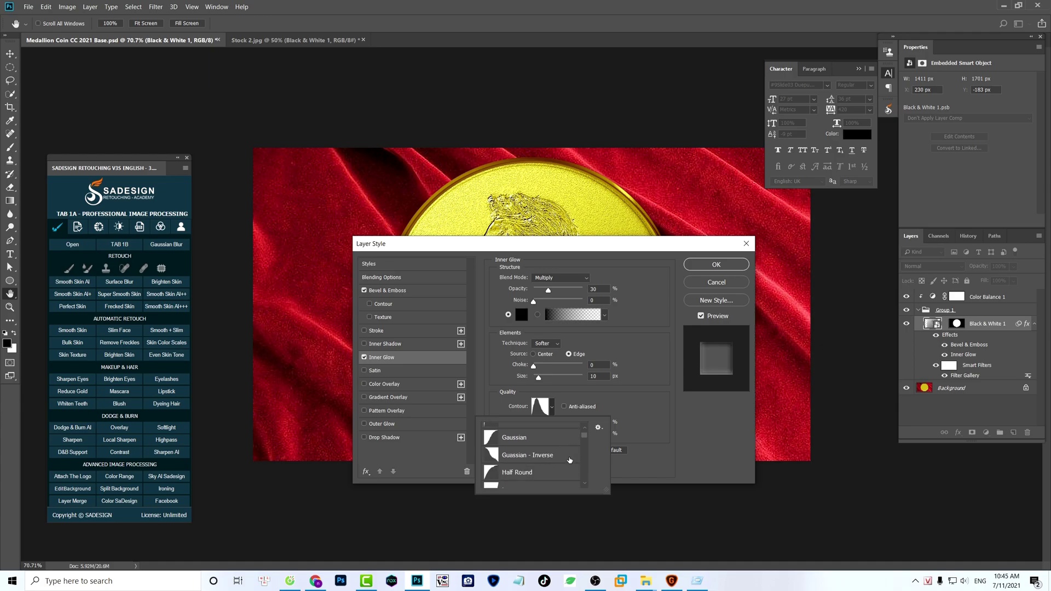
pyautogui.scroll(-5, 570, 461)
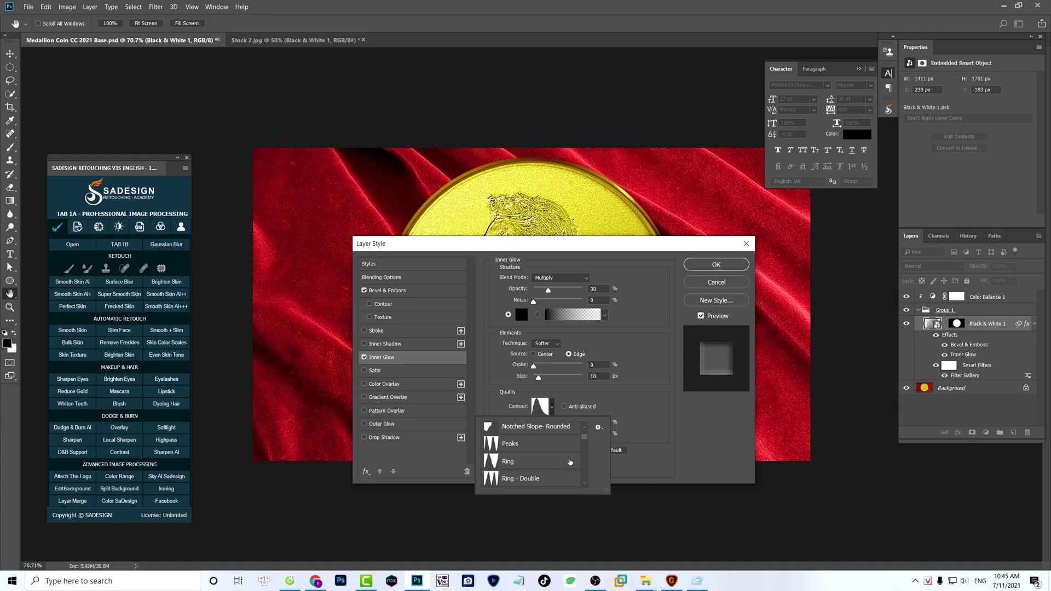
pyautogui.click(535, 441)
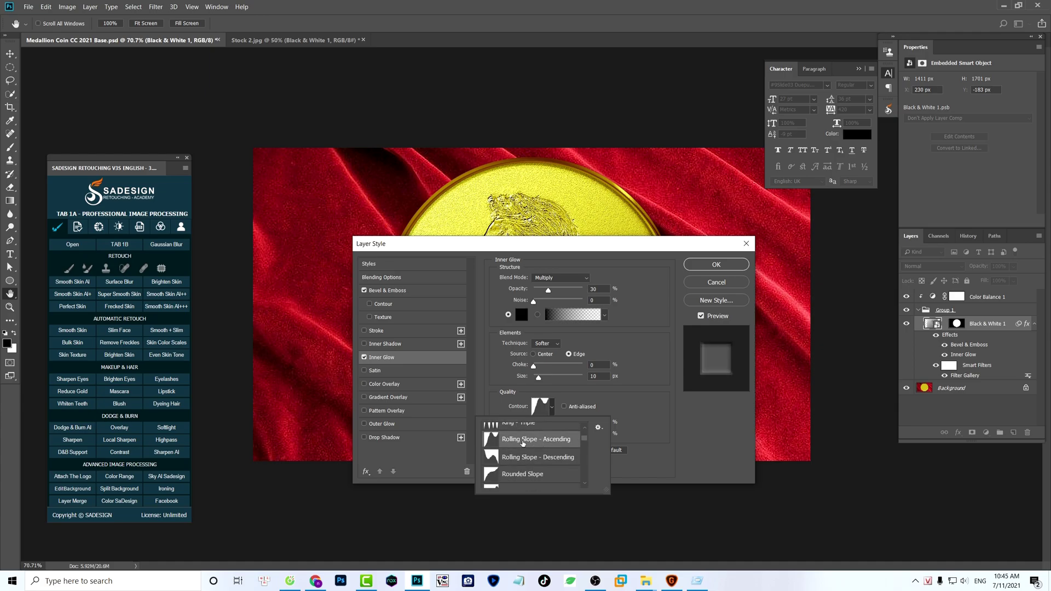
pyautogui.click(650, 313)
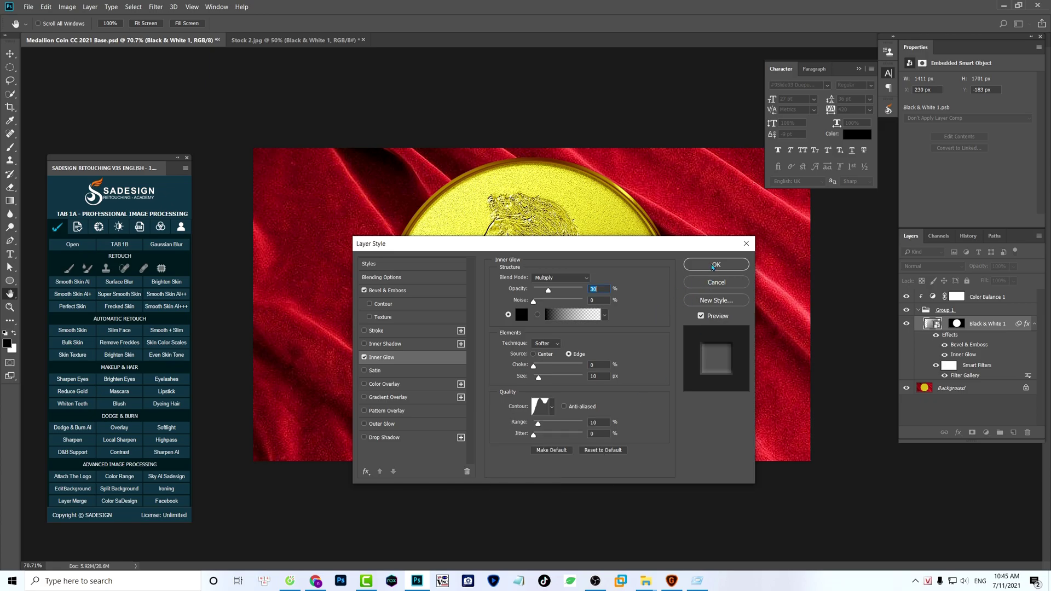
pyautogui.click(717, 265)
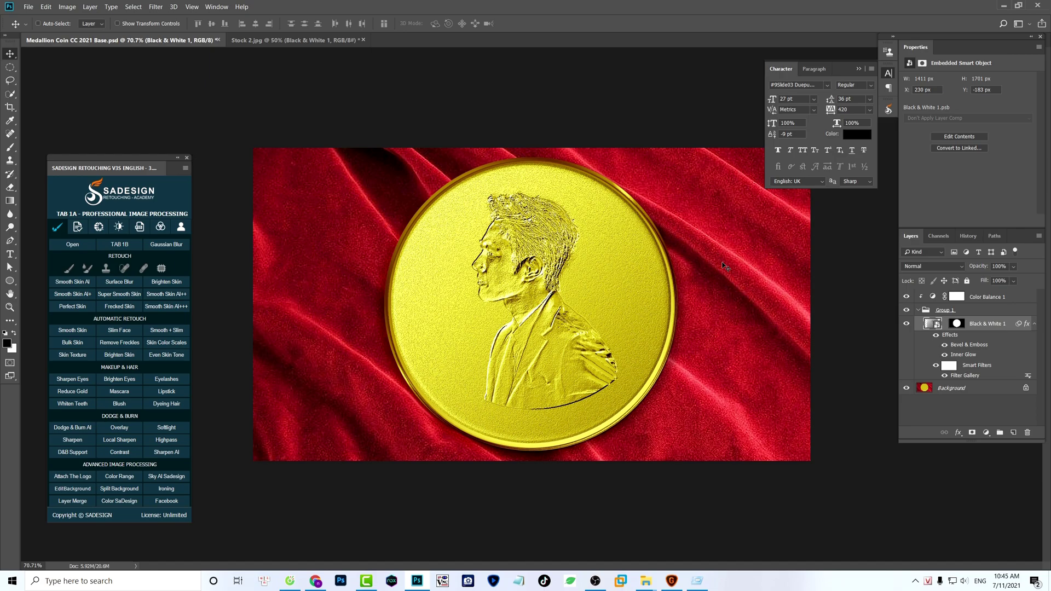
# - Collapse the portrait layer's effects list and create a guide layout with 2 columns and 2 rows on the canvas
pyautogui.click(1034, 324)
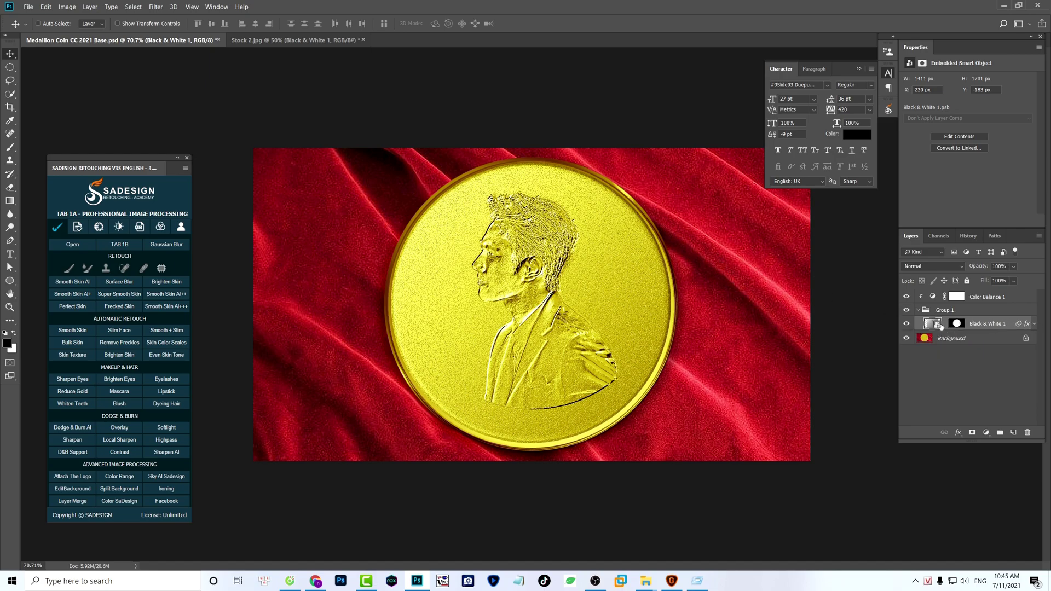
pyautogui.click(193, 8)
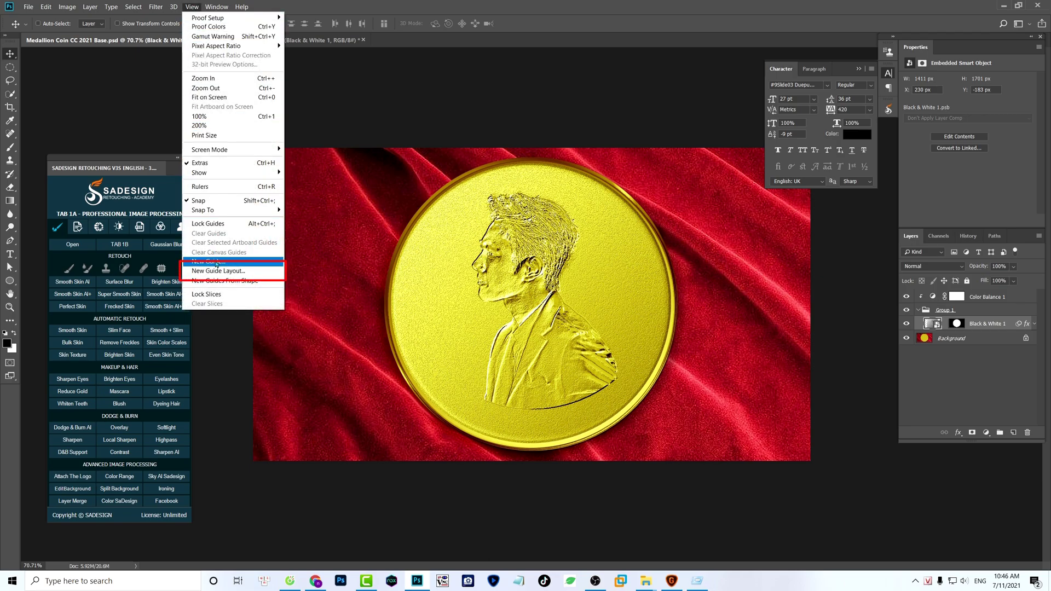
pyautogui.click(253, 271)
pyautogui.doubleClick(477, 187)
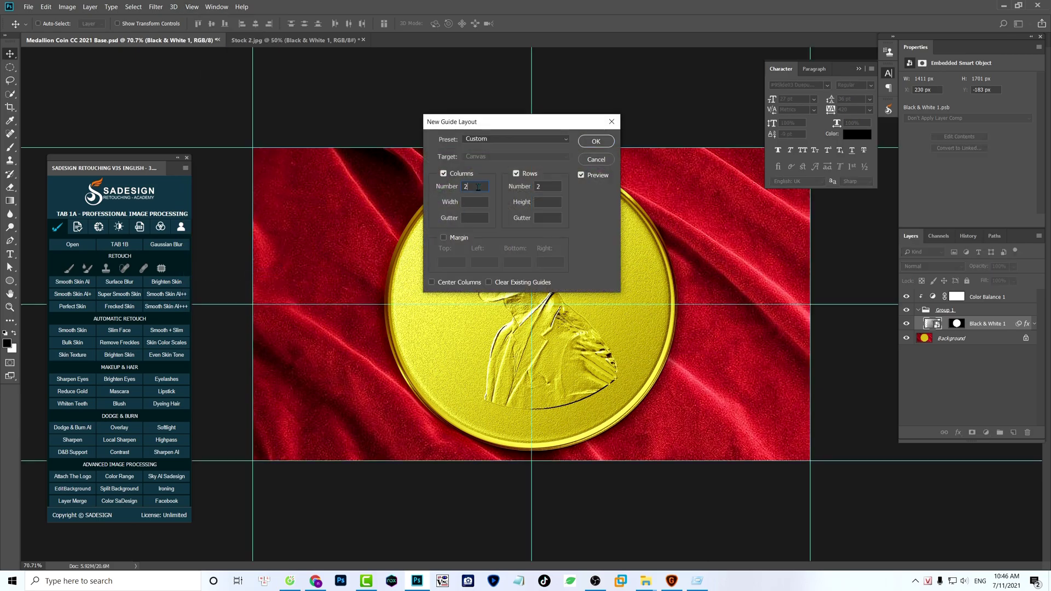
pyautogui.click(596, 142)
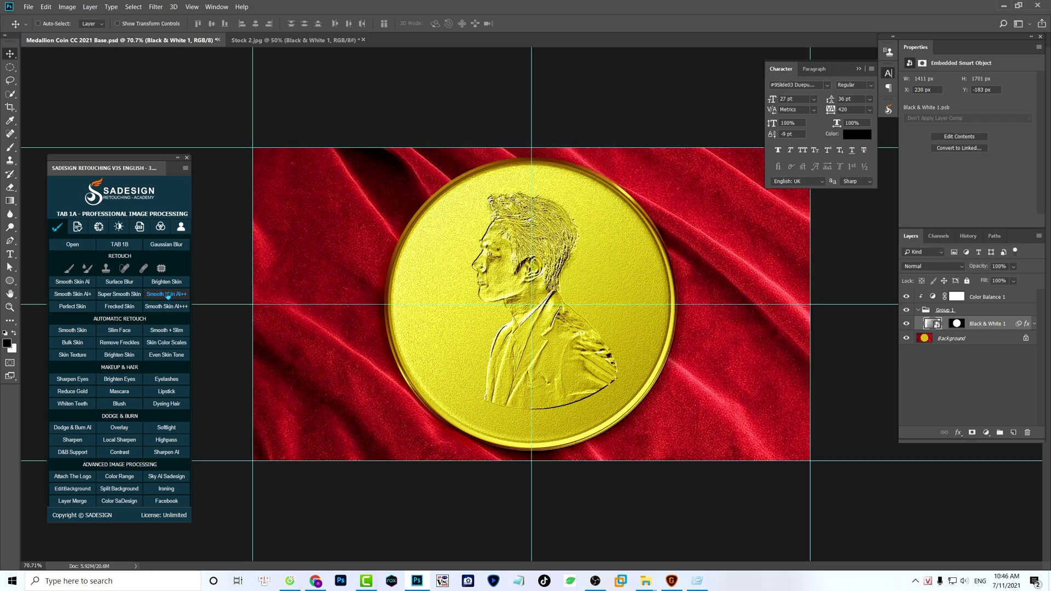
# - Draw a circular ellipse path about 872 px in diameter, centred on the guide intersection inside the coin's rim
pyautogui.click(10, 280)
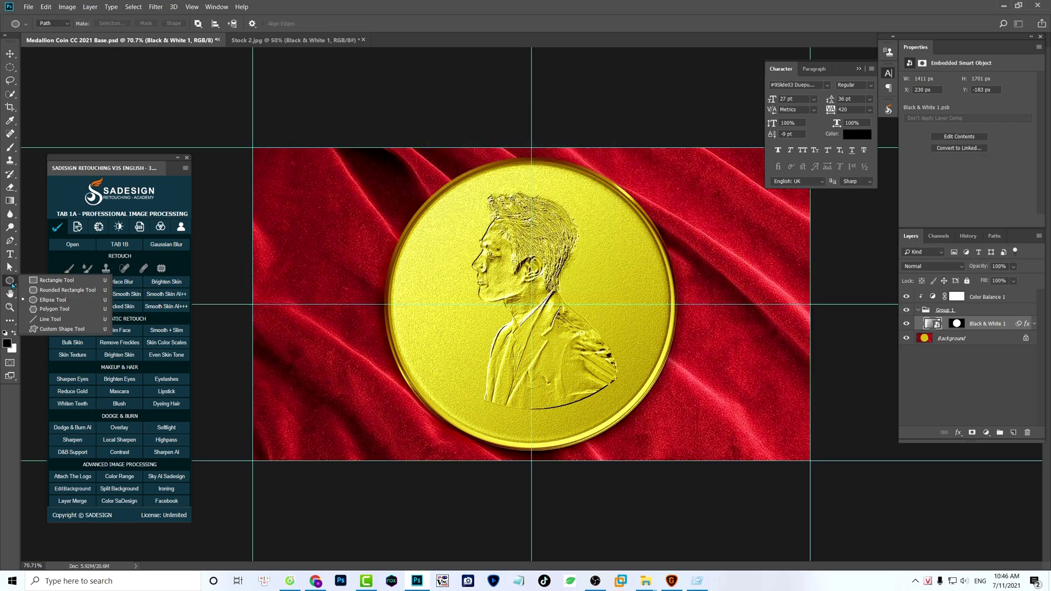
pyautogui.click(101, 305)
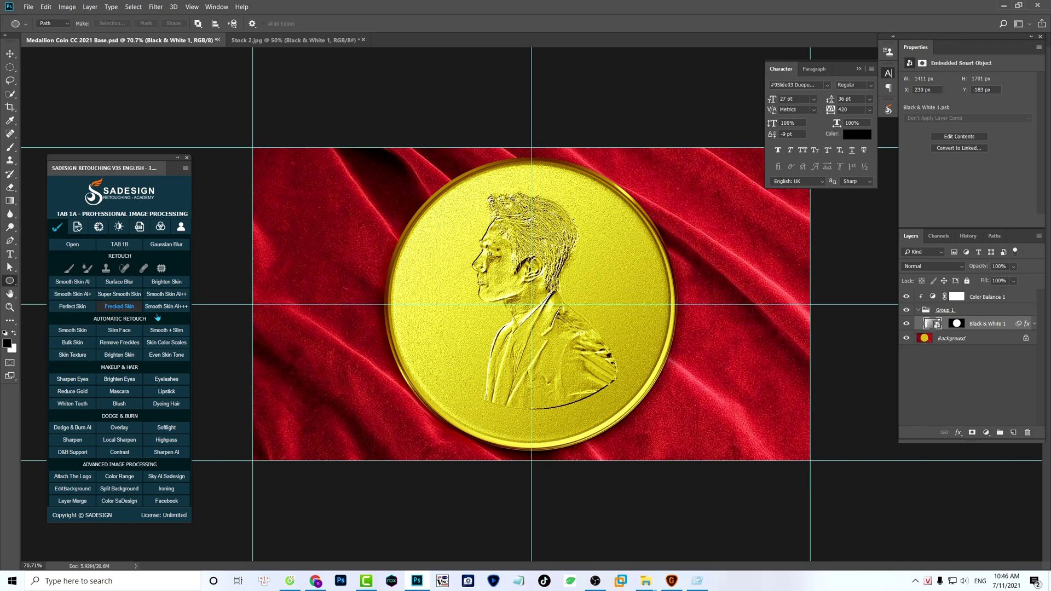
pyautogui.scroll(1, 525, 308)
pyautogui.scroll(3, 526, 312)
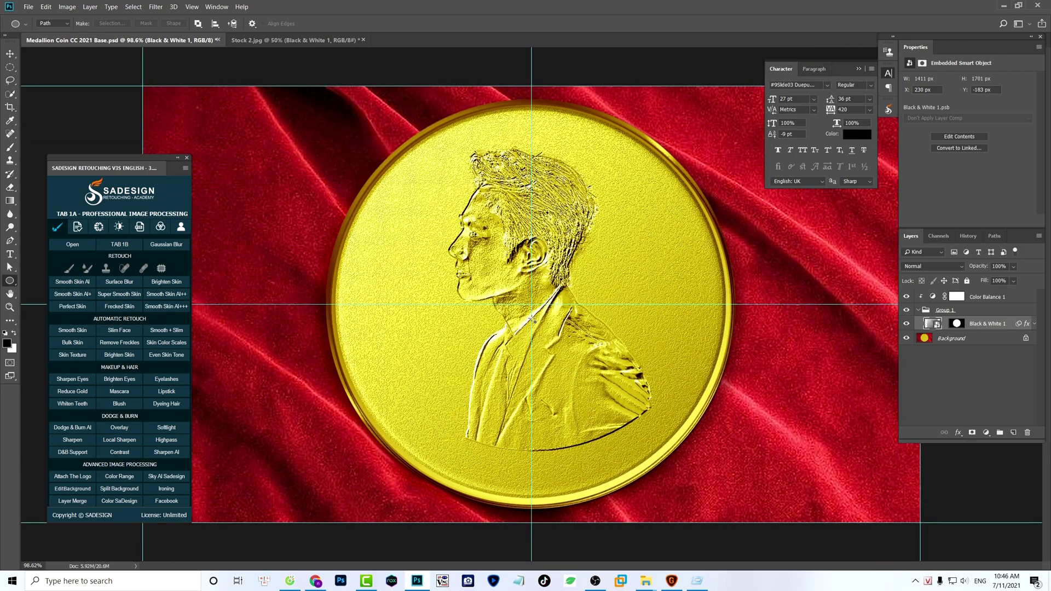
pyautogui.moveTo(533, 305); pyautogui.dragTo(747, 129)
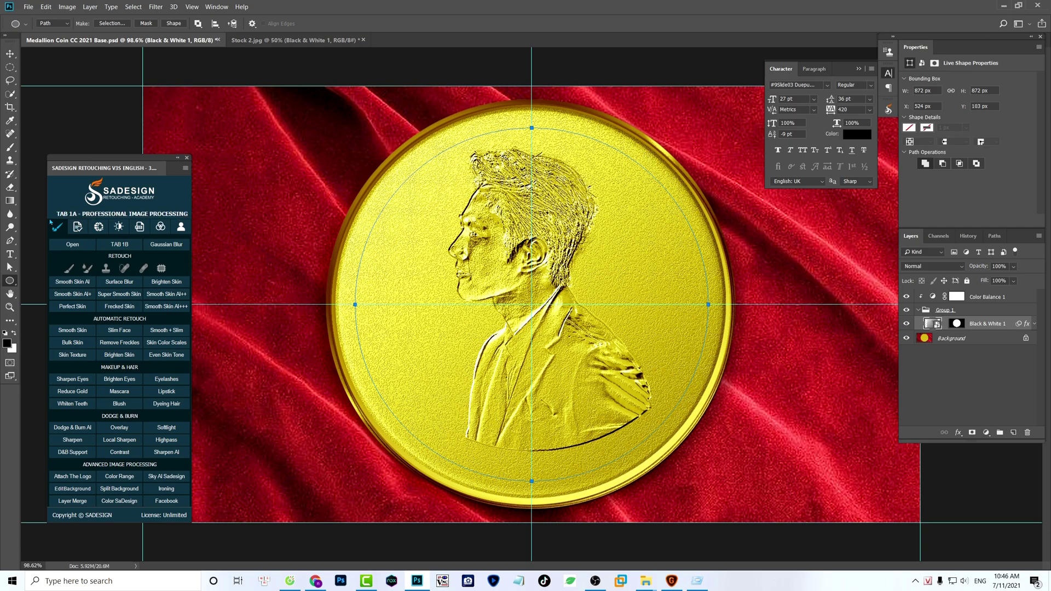
# - Add the text "SaDesignRetouching.com" along the circular path, starting from its top point
pyautogui.press('t')
pyautogui.rightClick(10, 254)
pyautogui.click(63, 254)
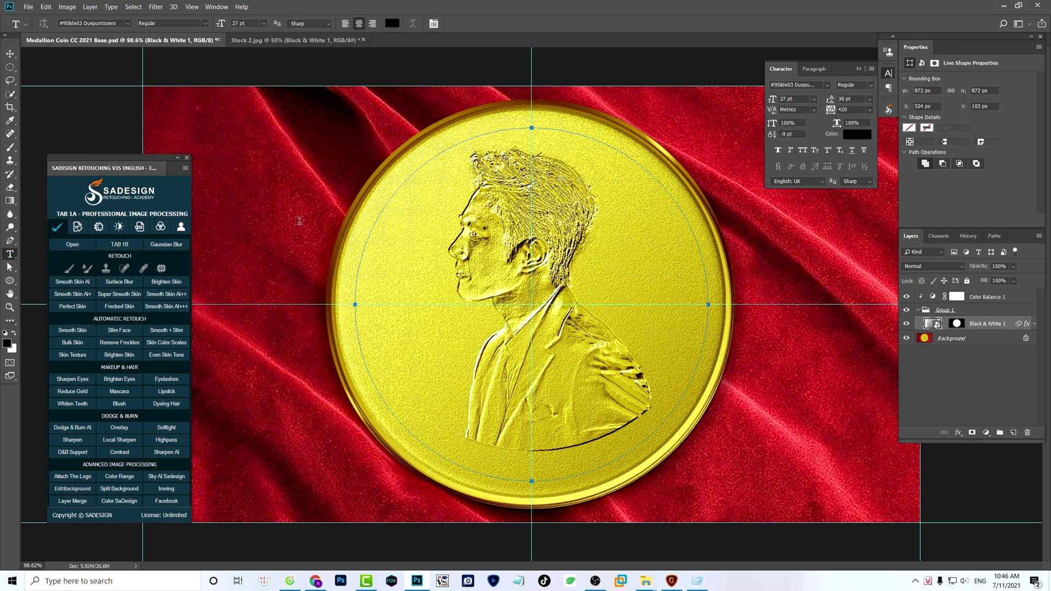
pyautogui.click(532, 128)
pyautogui.write('S')
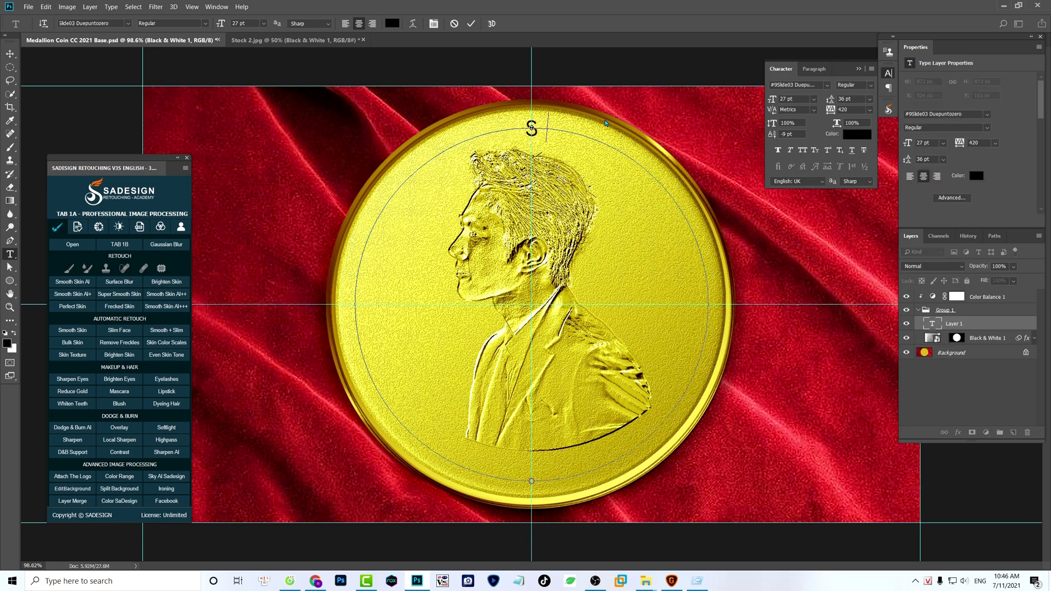
pyautogui.write('aDesi')
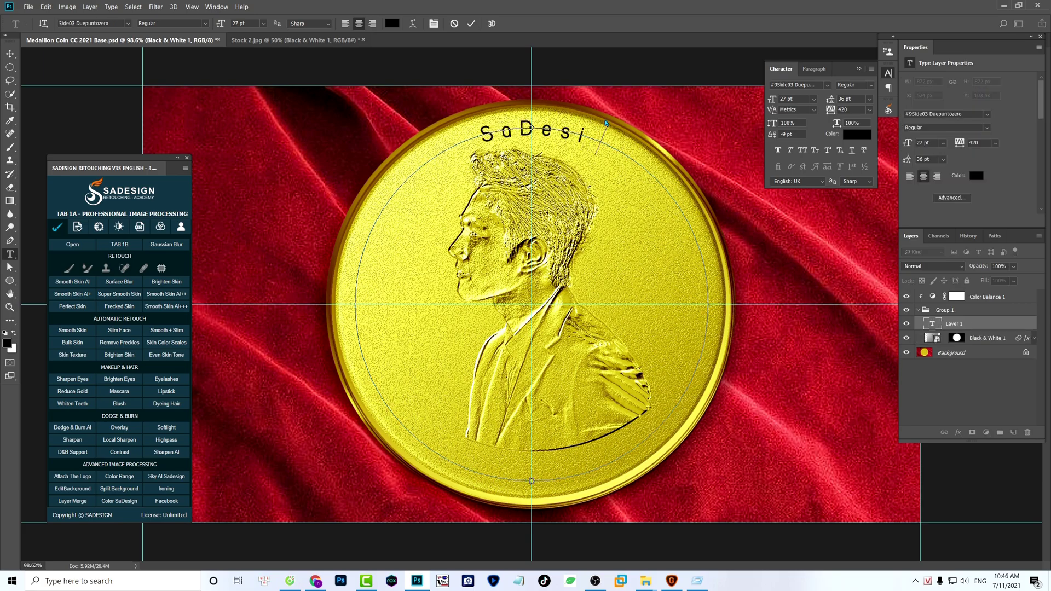
pyautogui.write('gnRetou')
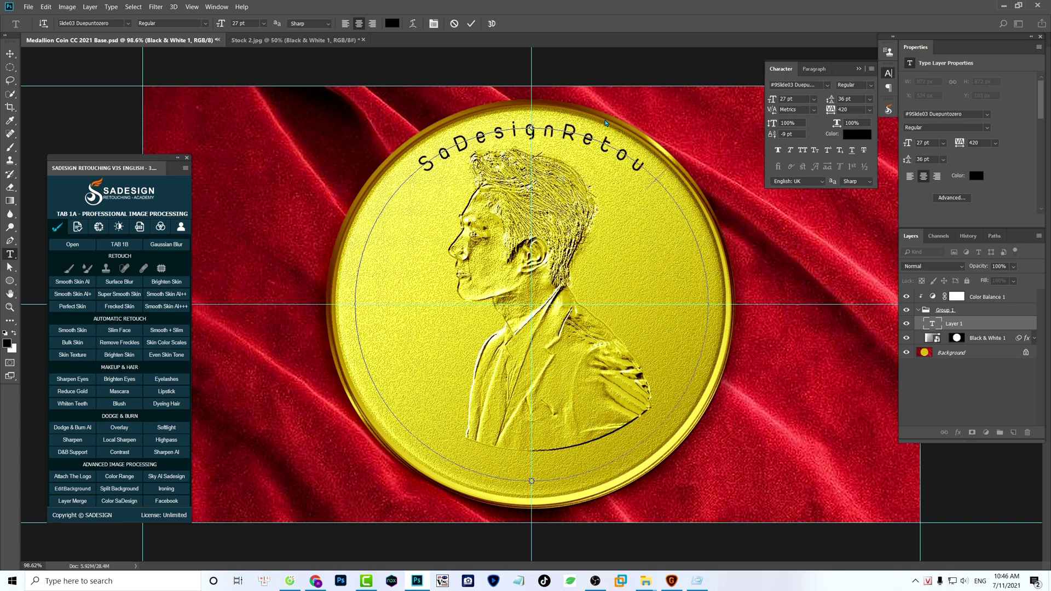
pyautogui.write('ching.com')
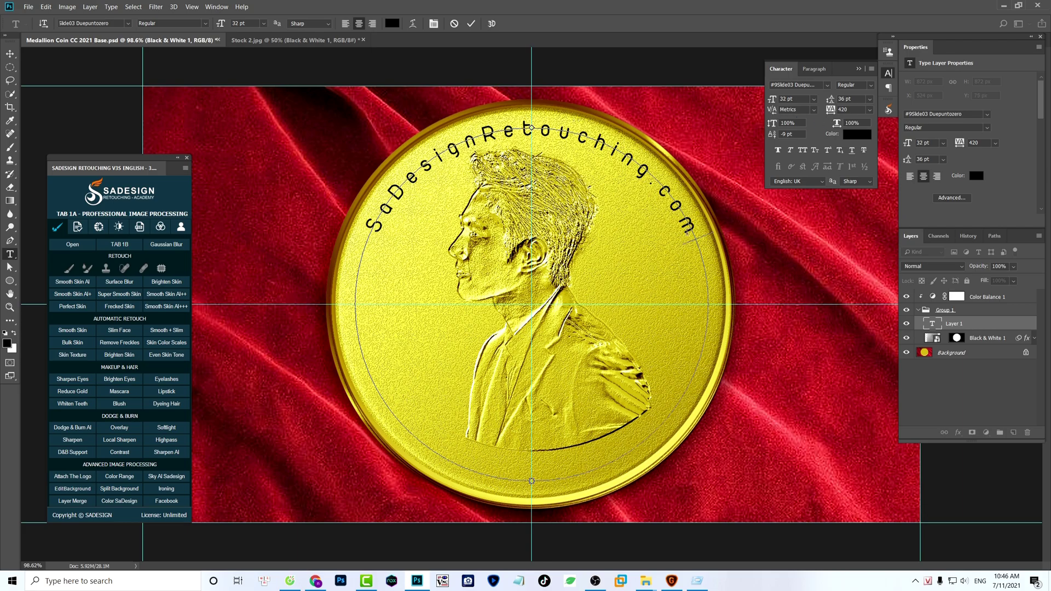
# - Set the whole curved text's font size to 28 pt and its tracking to 520, and commit the text
pyautogui.moveTo(690, 229); pyautogui.dragTo(375, 226)
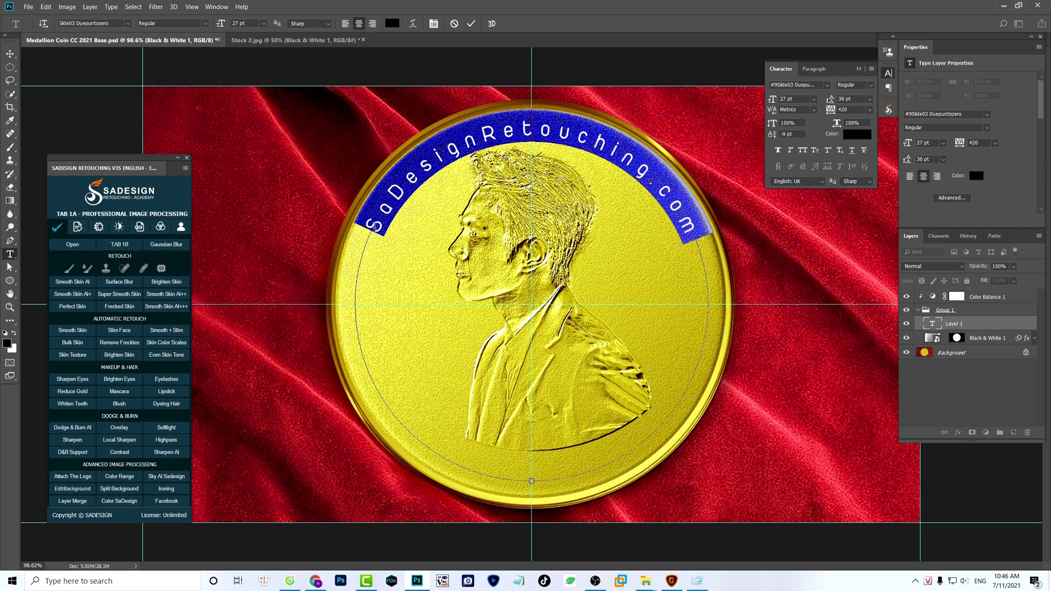
pyautogui.moveTo(771, 102); pyautogui.dragTo(774, 102)
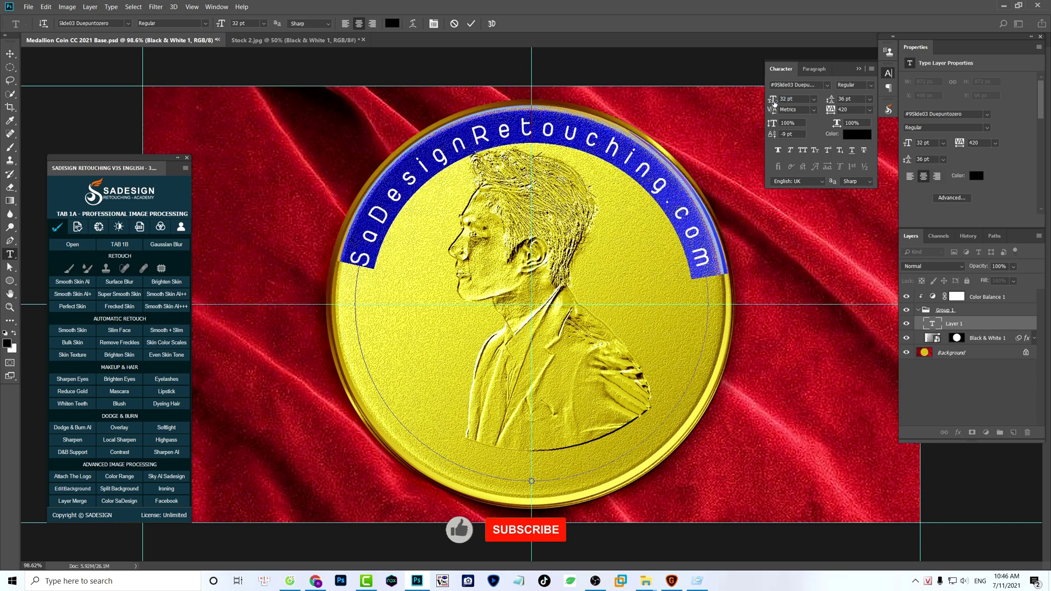
pyautogui.moveTo(772, 140); pyautogui.dragTo(773, 140)
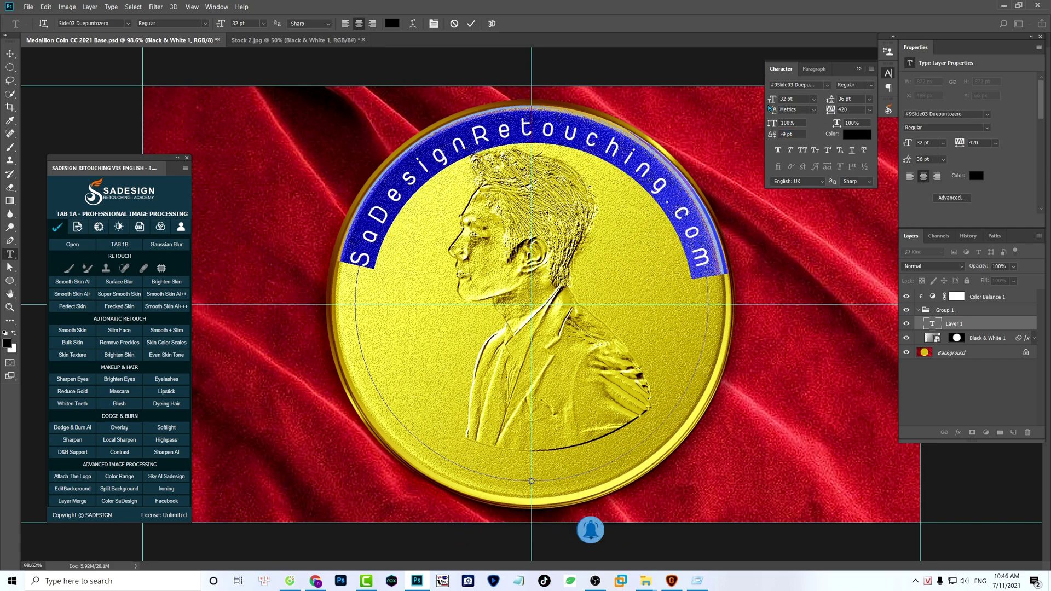
pyautogui.moveTo(773, 102); pyautogui.dragTo(834, 112)
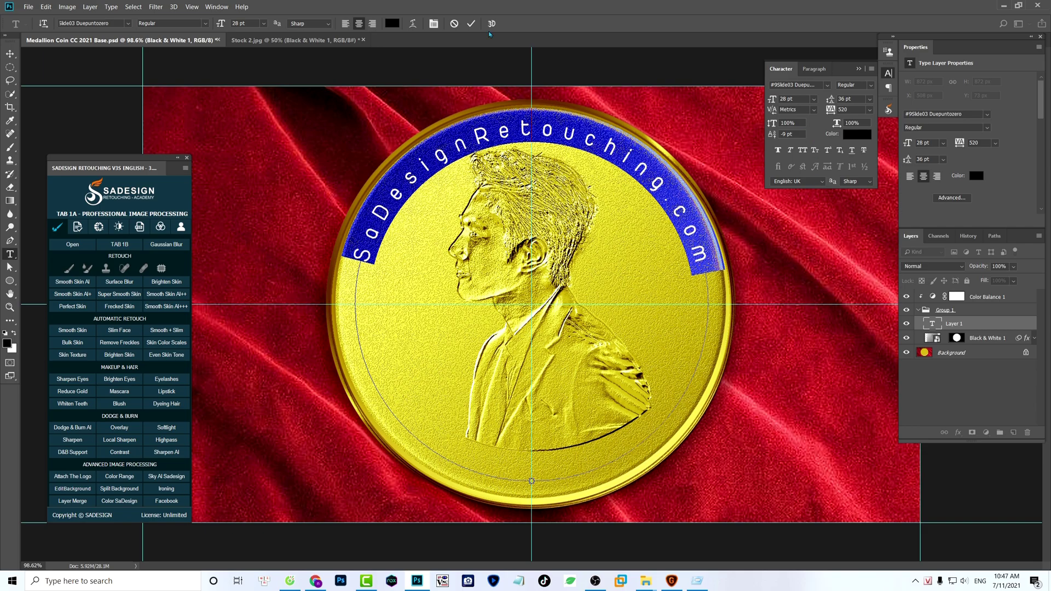
pyautogui.click(471, 24)
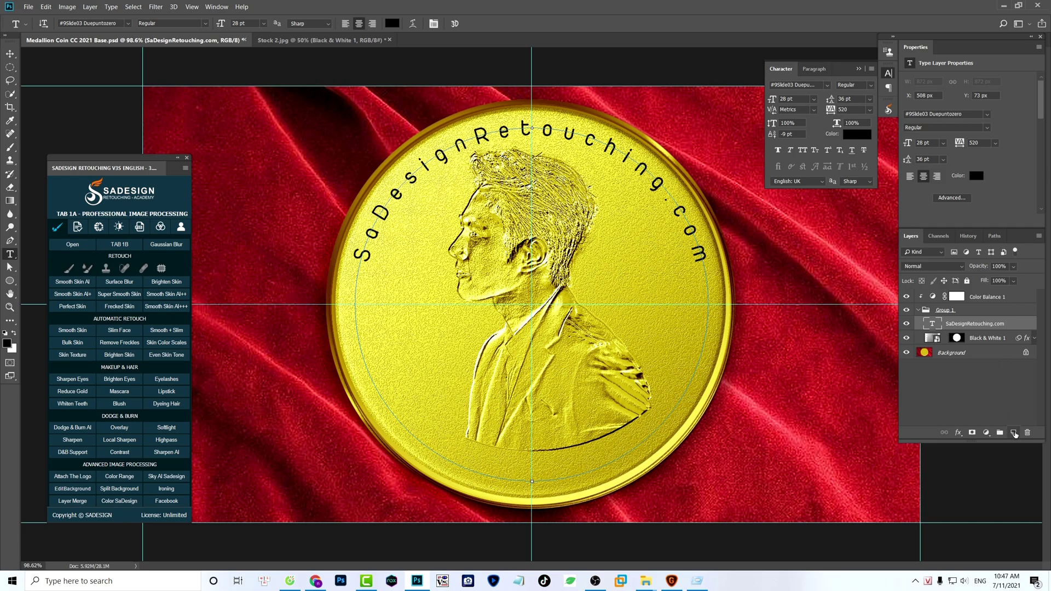
# - Add a new layer above the curved text and activate the circular work path for another line of text
pyautogui.click(1014, 434)
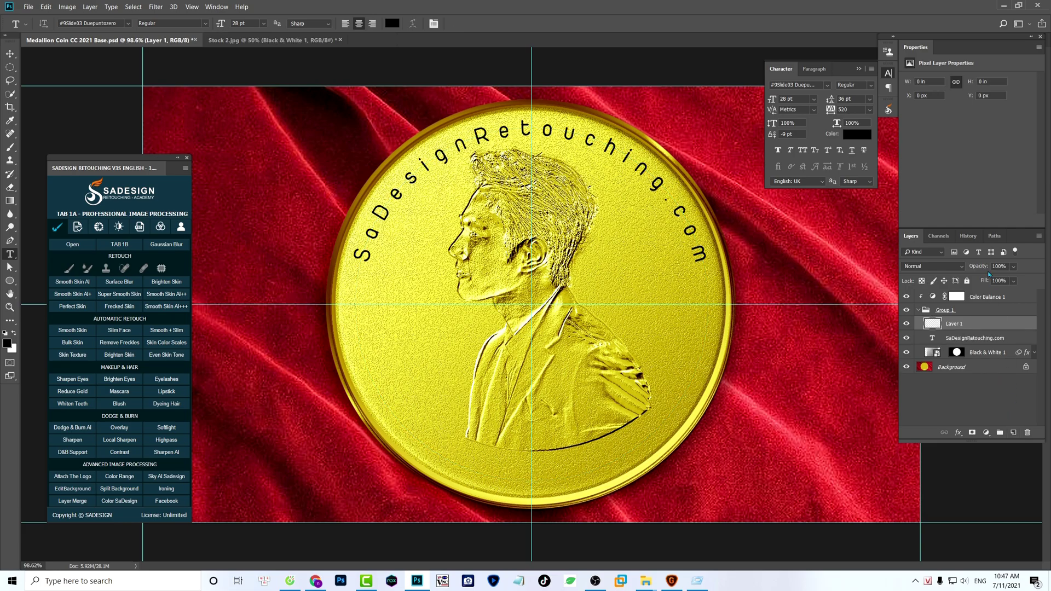
pyautogui.click(991, 238)
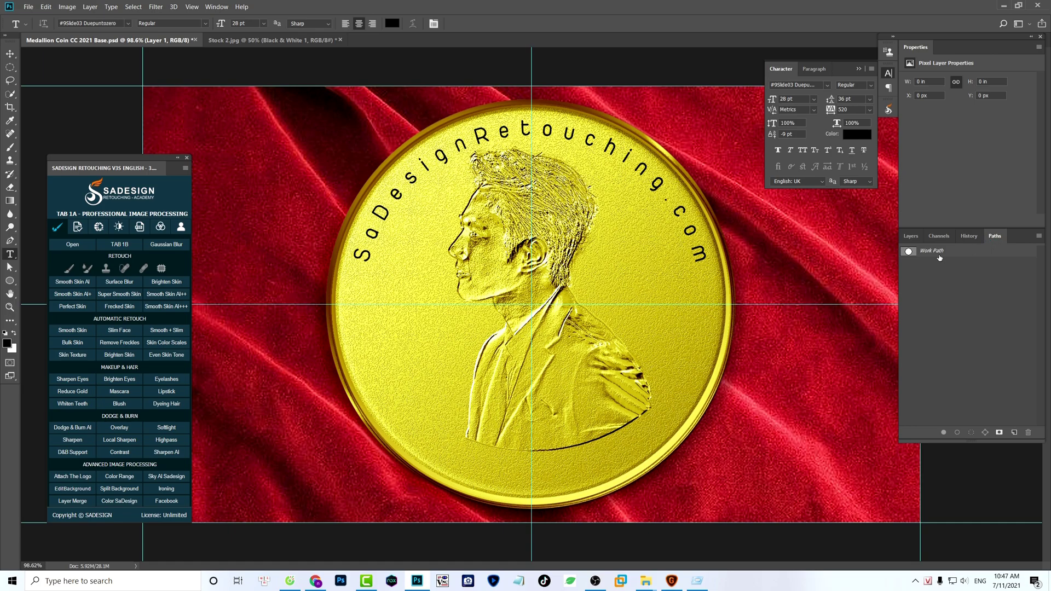
pyautogui.click(940, 253)
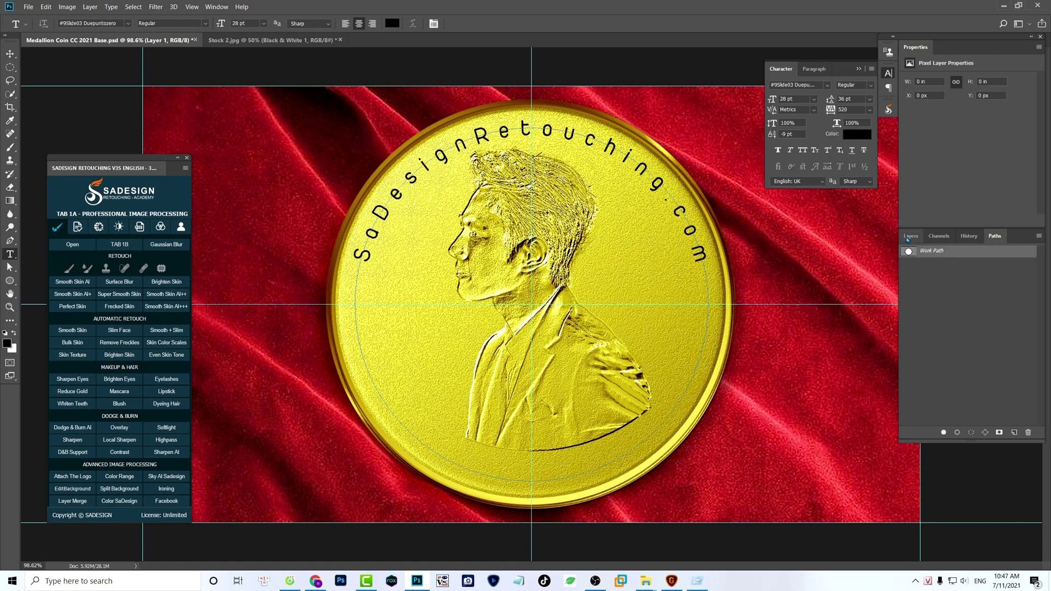
pyautogui.click(911, 238)
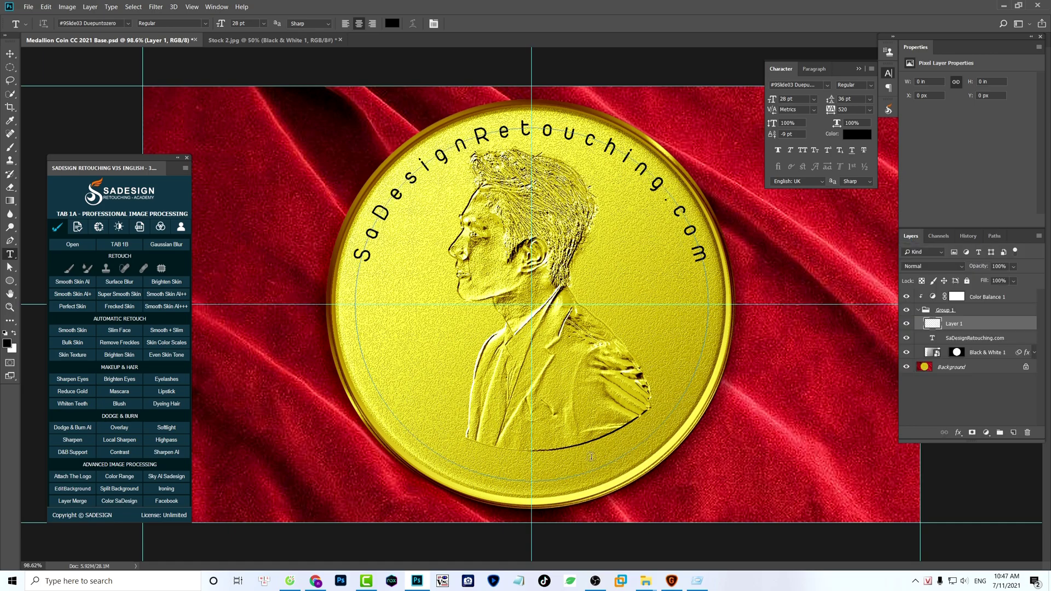
# - Add the text "Year 2021" from the bottom point of the circular path and flip it inside the circle to read upright
pyautogui.click(531, 482)
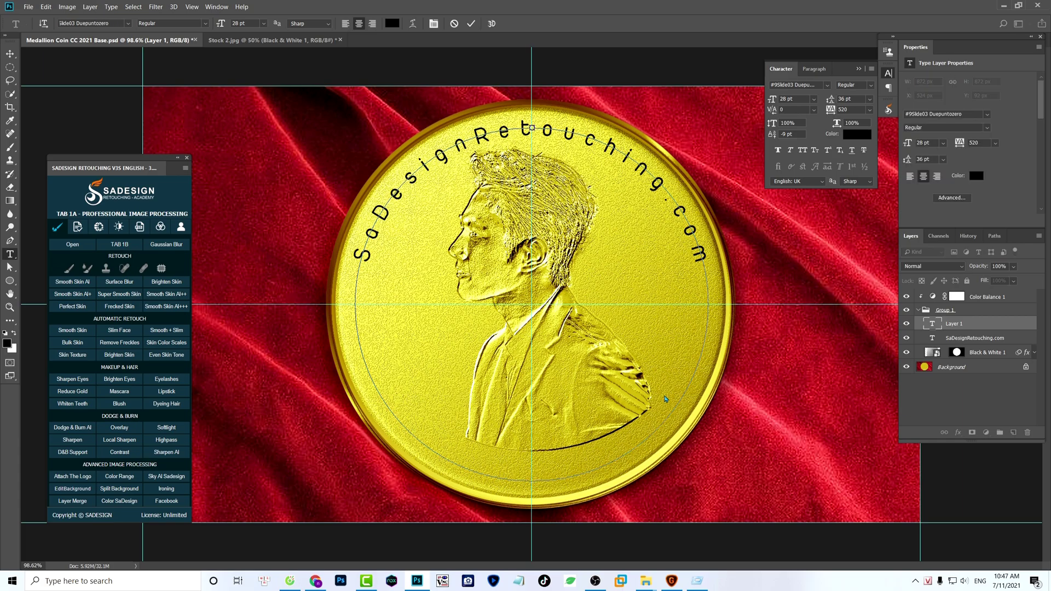
pyautogui.write('Year')
pyautogui.write('2021')
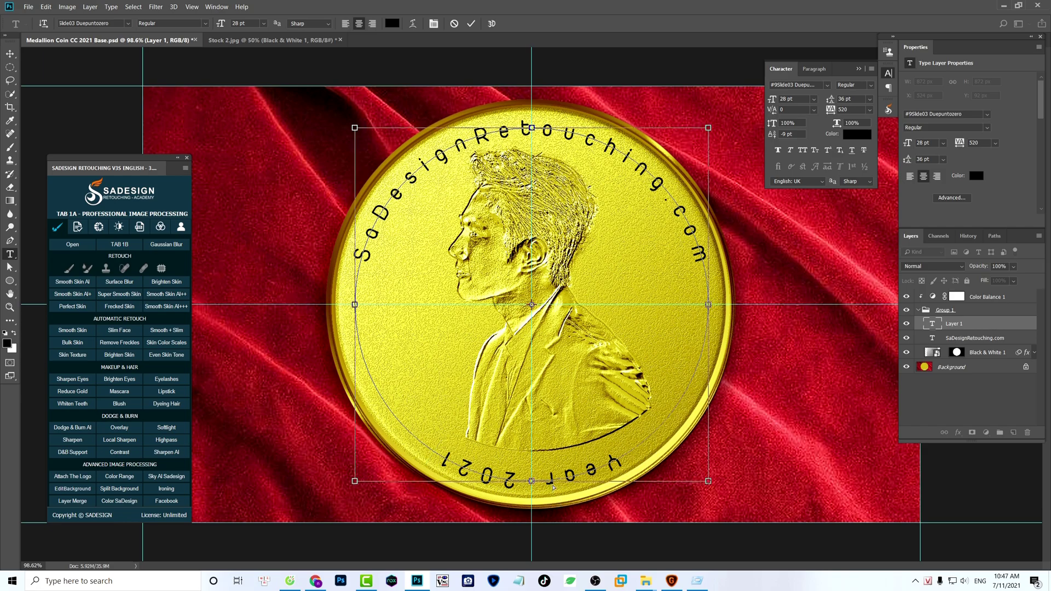
pyautogui.moveTo(507, 490); pyautogui.dragTo(511, 469)
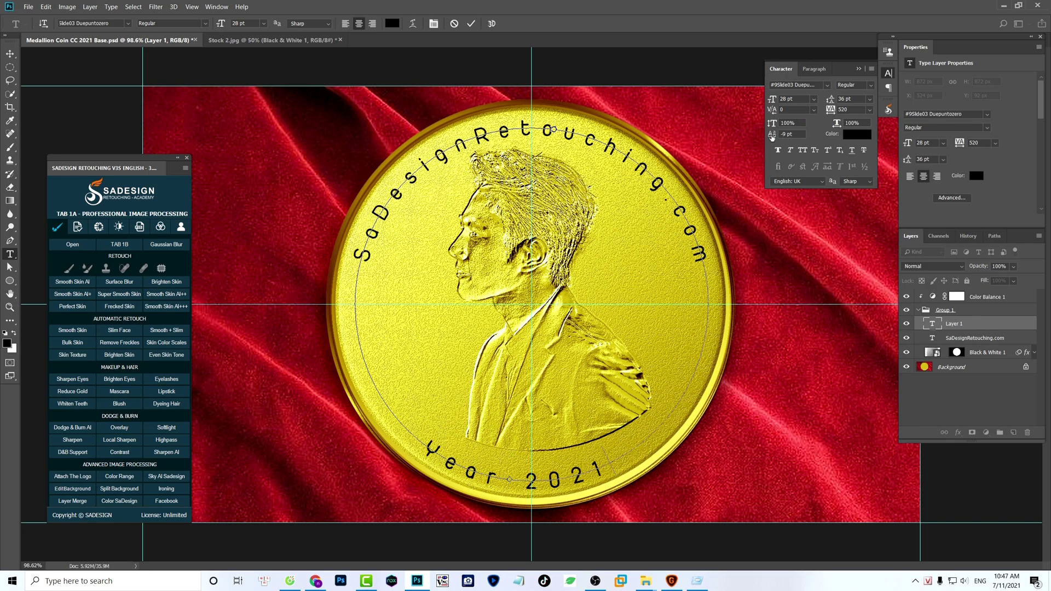
# - Commit the "Year 2021" text and set its baseline shift to -8 pt and its tracking to 240
pyautogui.moveTo(772, 137); pyautogui.dragTo(768, 137)
pyautogui.click(454, 24)
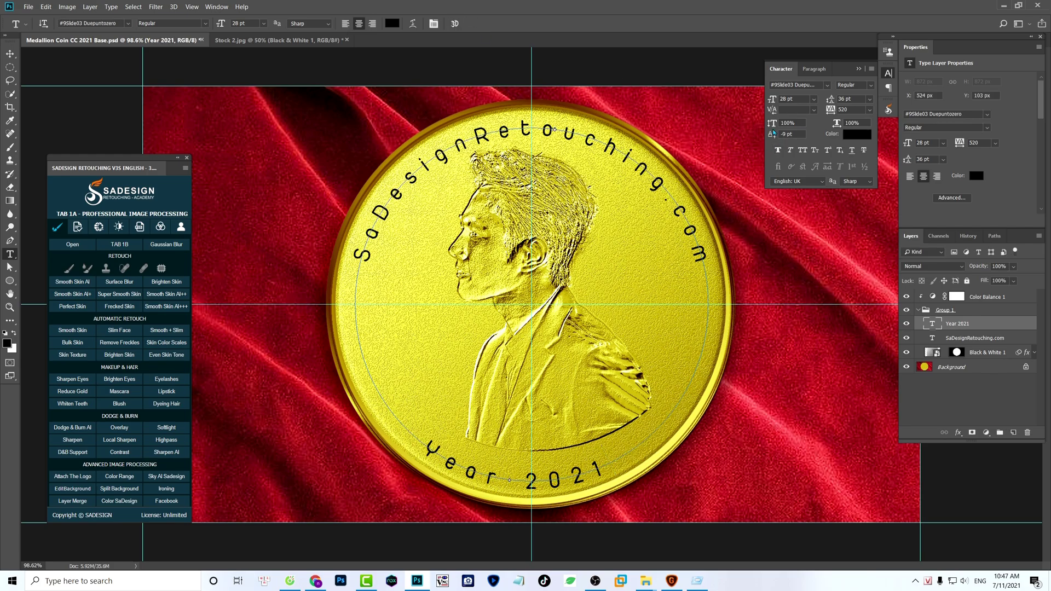
pyautogui.moveTo(772, 137); pyautogui.dragTo(777, 136)
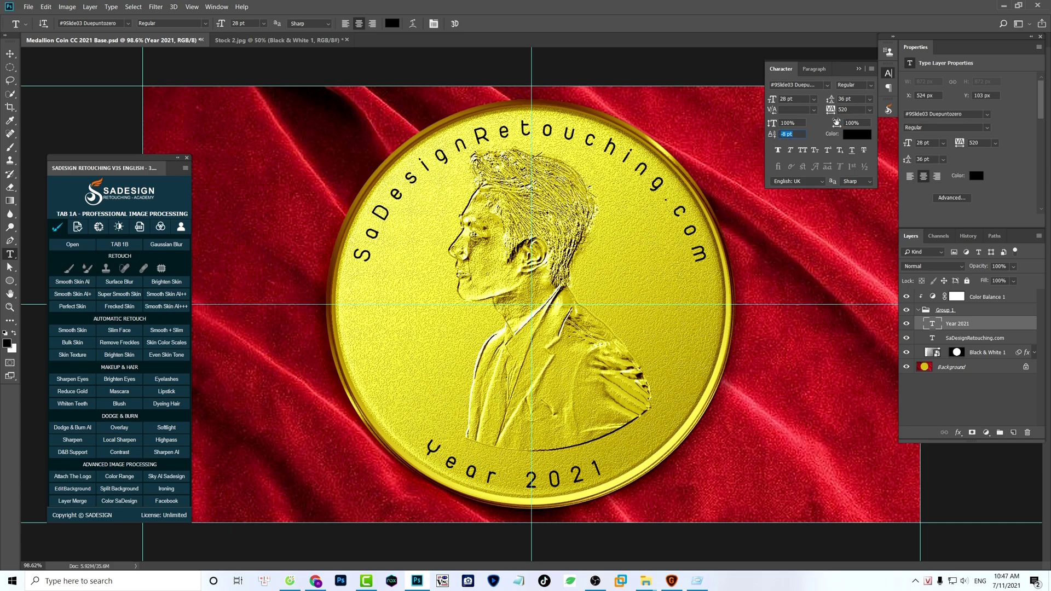
pyautogui.moveTo(833, 112); pyautogui.dragTo(827, 116)
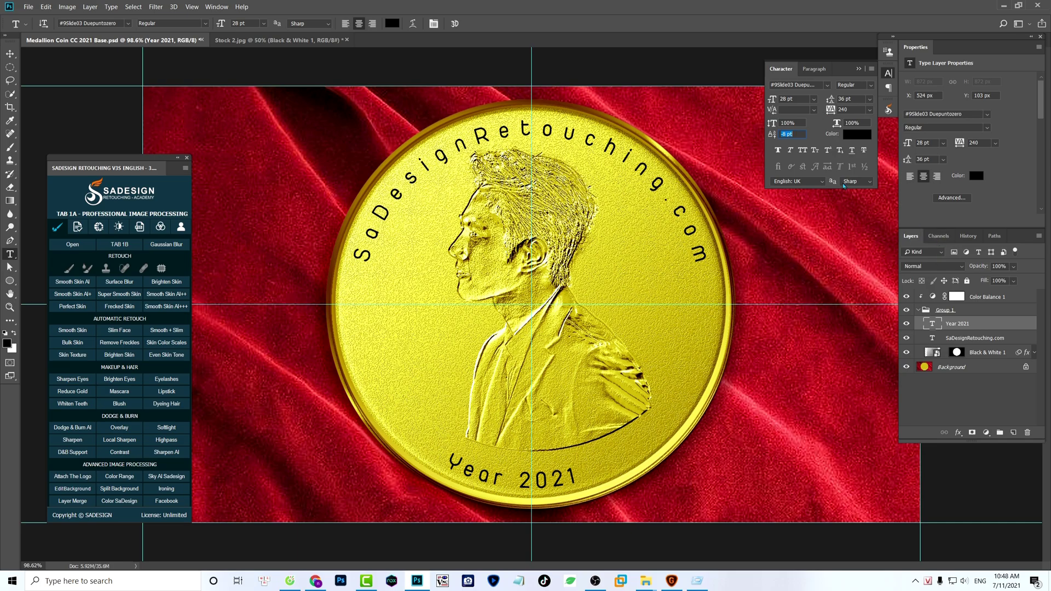
# - Rotate the "Year 2021" text by about -6.8° and centre it along the coin's lower rim
pyautogui.hotkey('ctrl', 't')
pyautogui.moveTo(560, 486); pyautogui.dragTo(586, 485)
pyautogui.moveTo(758, 507); pyautogui.dragTo(773, 465)
pyautogui.moveTo(614, 473); pyautogui.dragTo(598, 472)
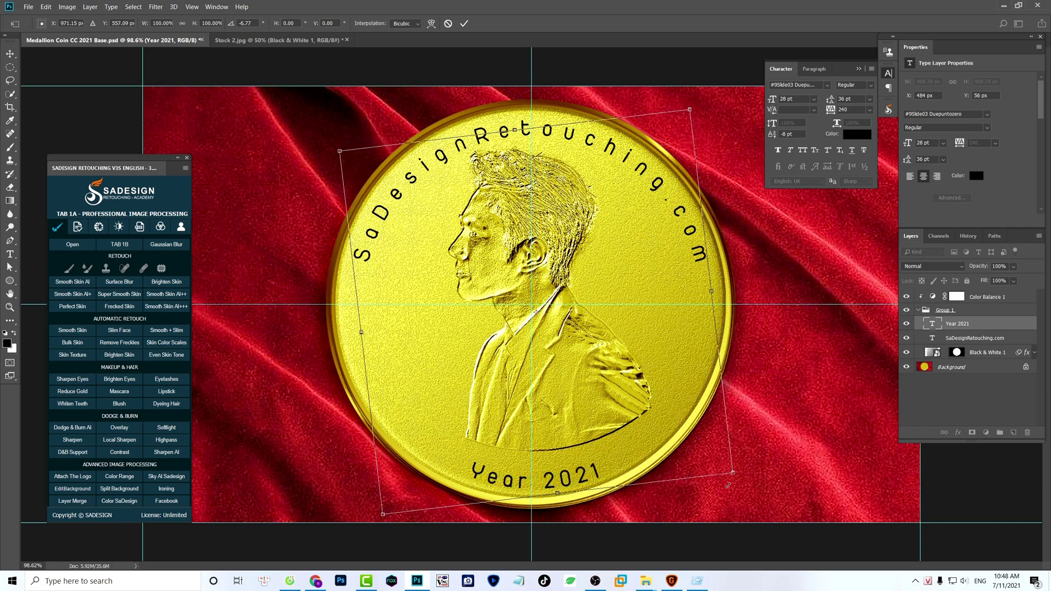
pyautogui.press('Return')
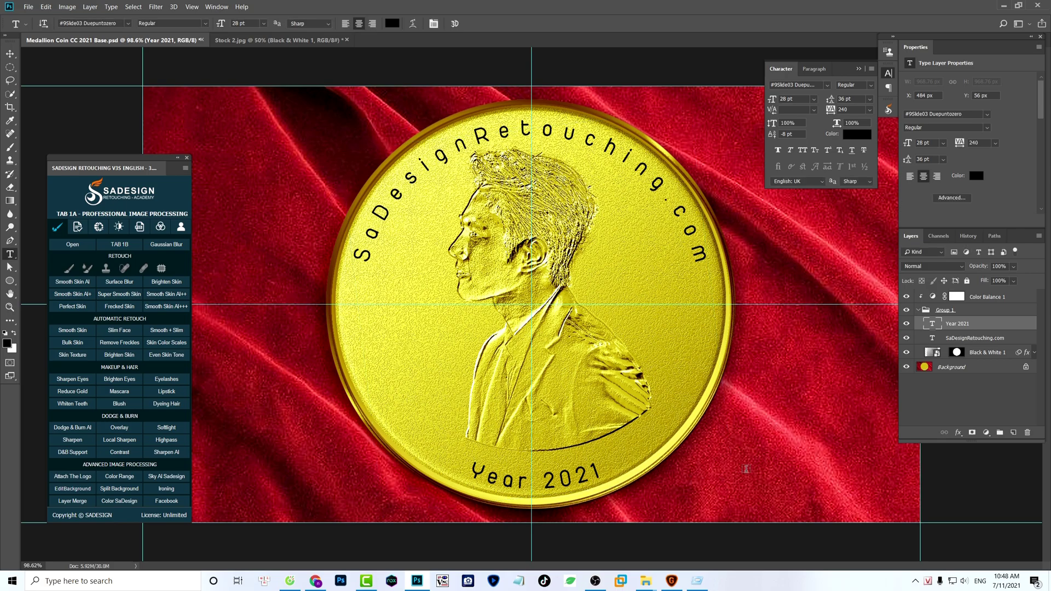
# - Group the "Year 2021" and "SaDesignRetouching.com" text layers and set the group's fill to 0%
pyautogui.click(907, 324)
pyautogui.click(907, 324)
pyautogui.keyDown('shift'); pyautogui.click(975, 341); pyautogui.keyUp('shift')
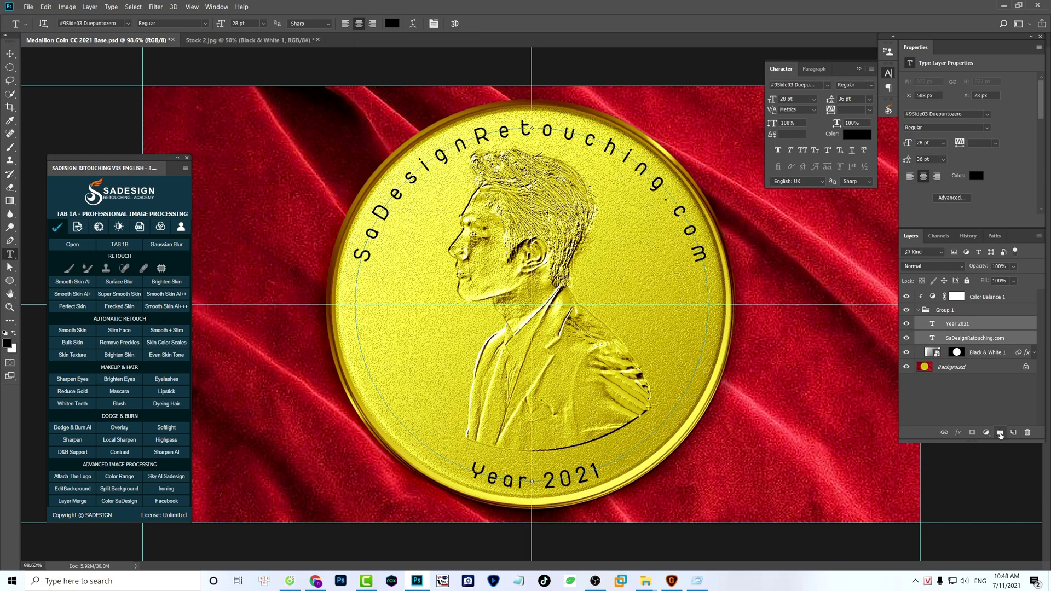
pyautogui.click(1001, 433)
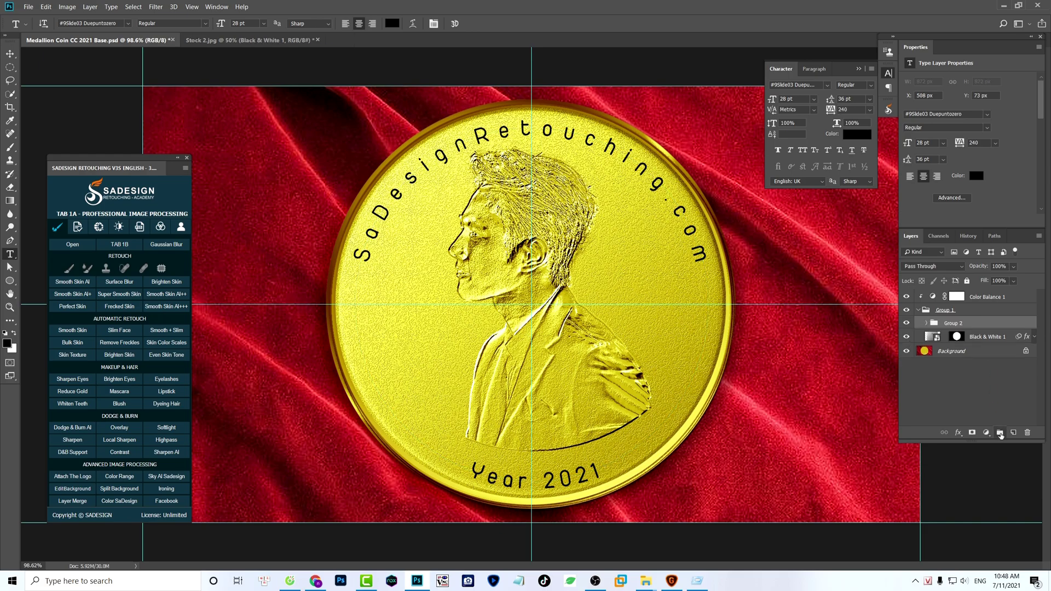
pyautogui.click(1014, 281)
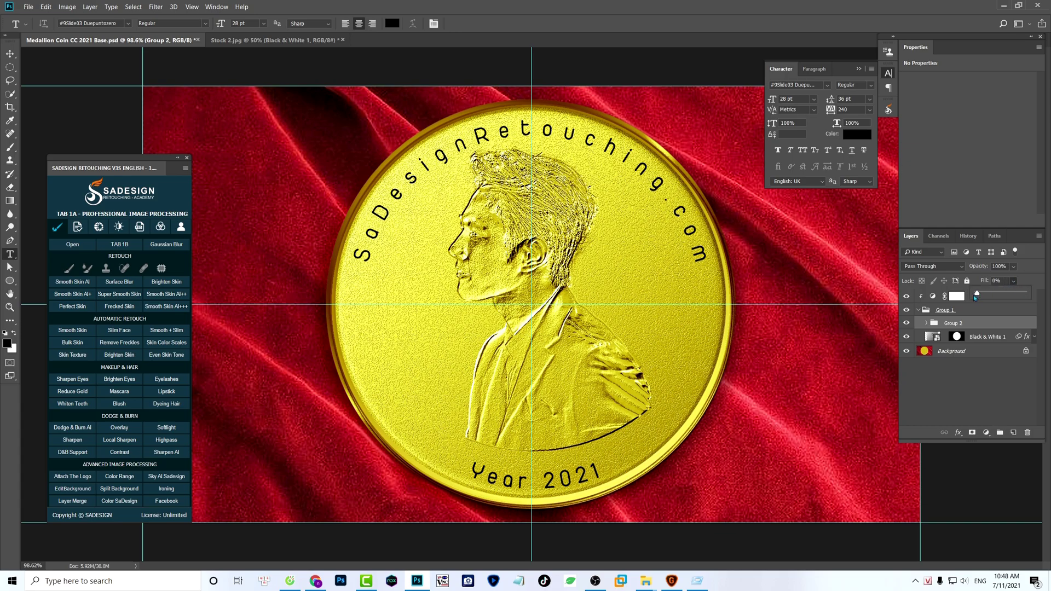
# - Add a Bevel & Emboss effect to the text group with the Chisel Hard technique, 100% depth and 10 px size
pyautogui.click(959, 433)
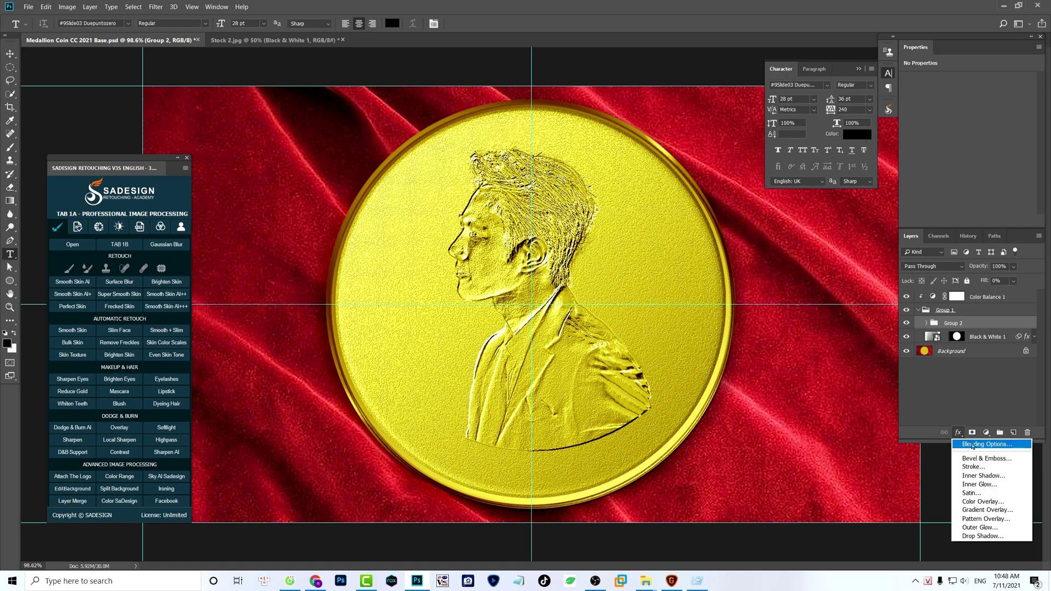
pyautogui.click(972, 445)
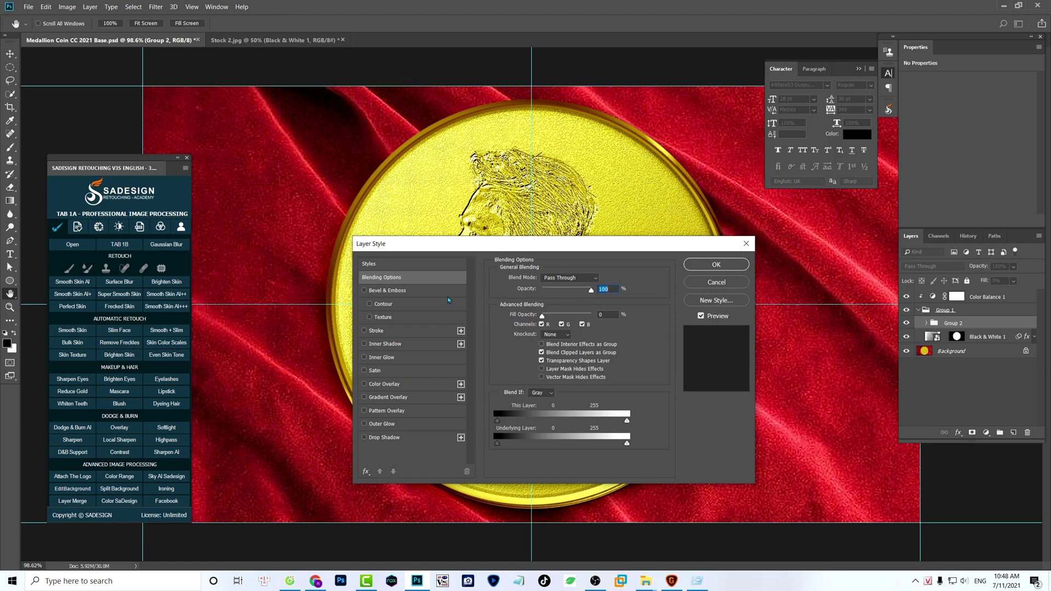
pyautogui.click(393, 292)
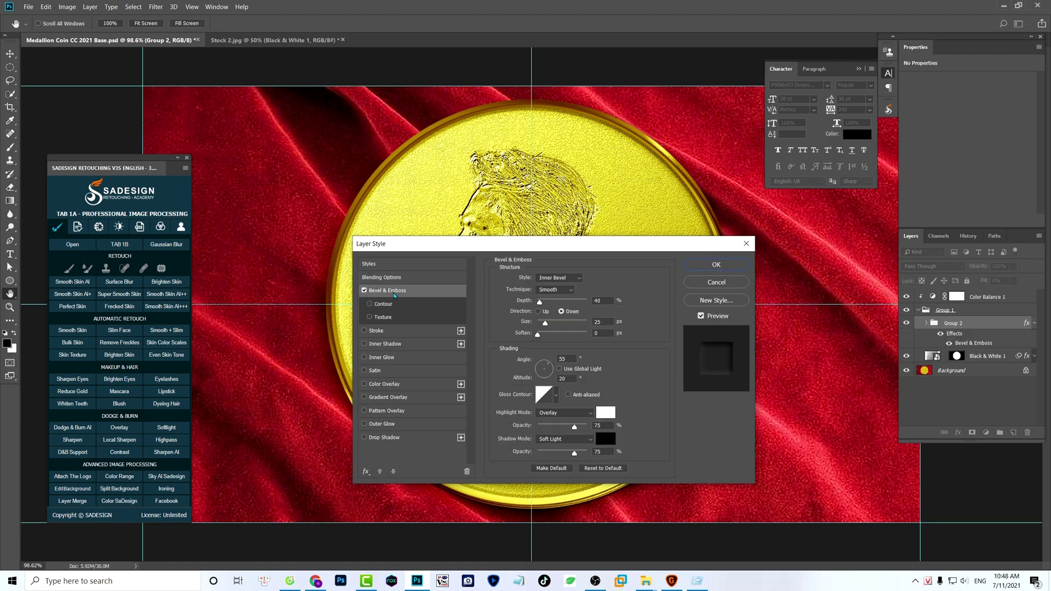
pyautogui.click(557, 293)
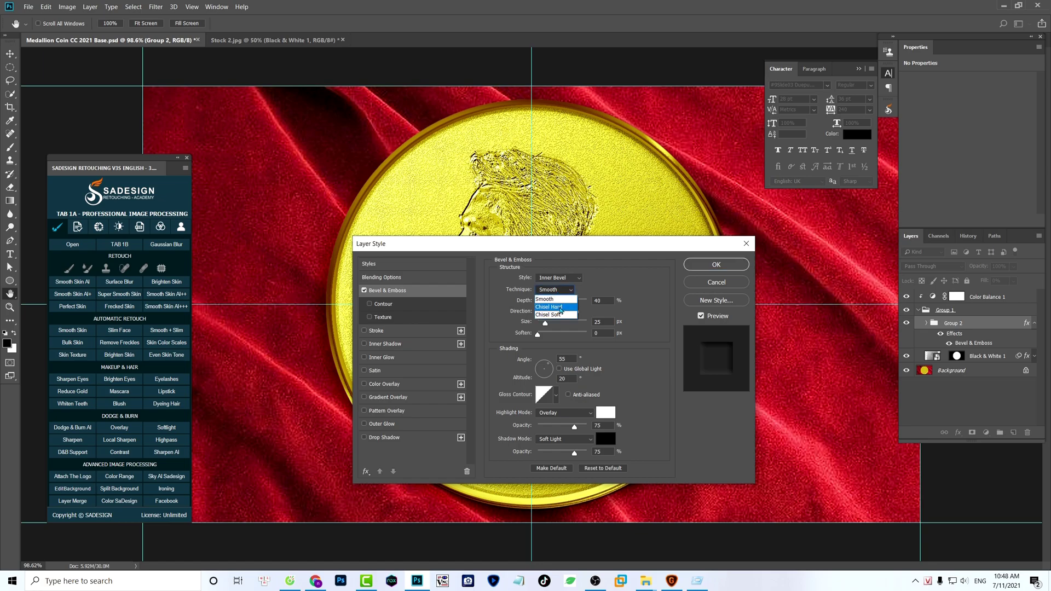
pyautogui.click(566, 307)
pyautogui.write('100')
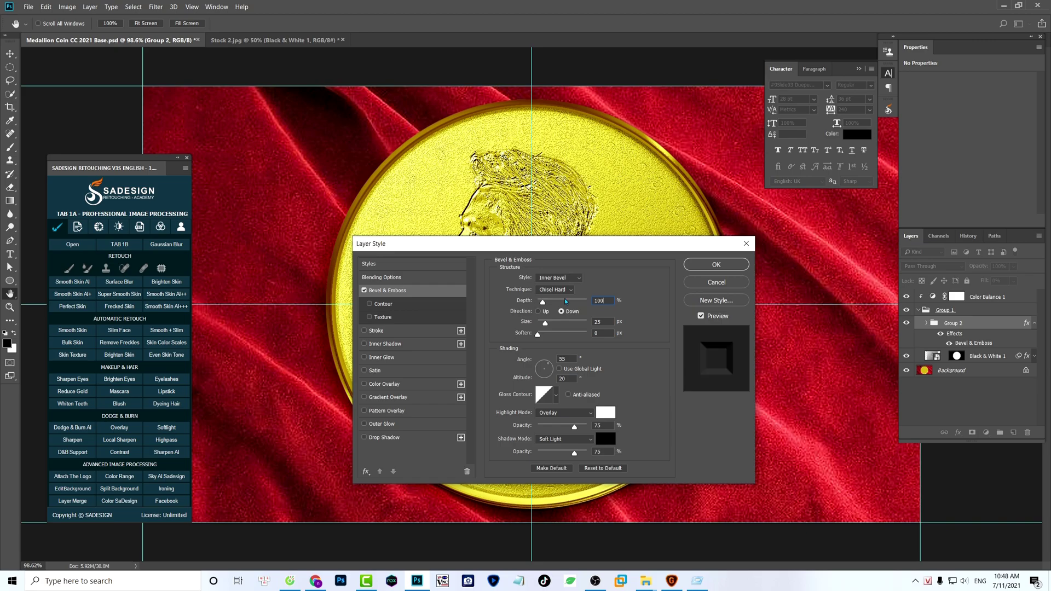
pyautogui.click(606, 324)
pyautogui.write('10')
# - Set the bevel's shading to angle 50°, altitude 30°, highlight mode Screen and shadow mode Multiply
pyautogui.click(567, 360)
pyautogui.write('50')
pyautogui.click(564, 378)
pyautogui.write('30')
pyautogui.click(567, 417)
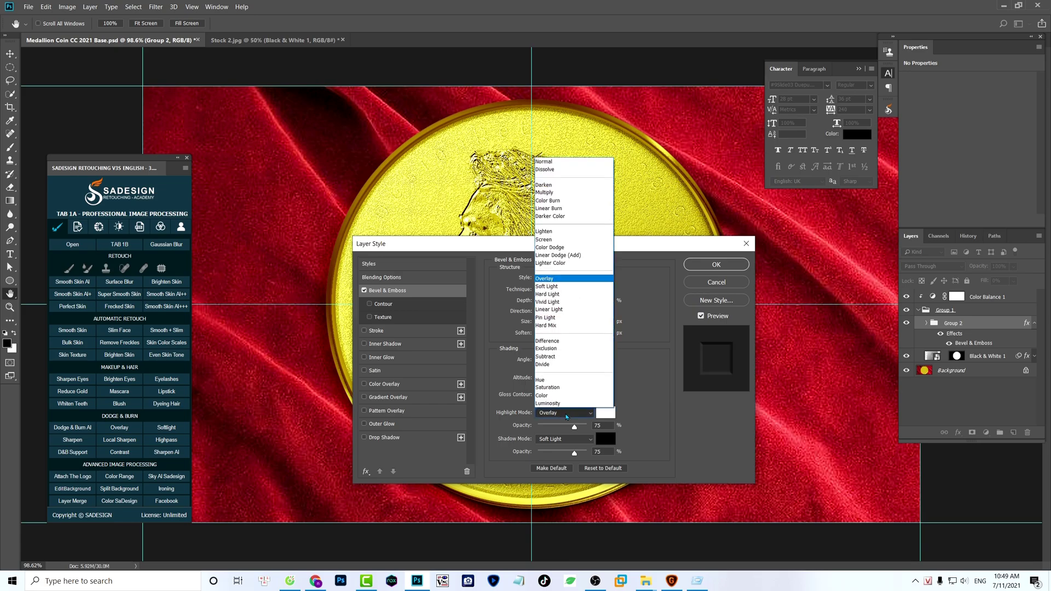
pyautogui.click(550, 240)
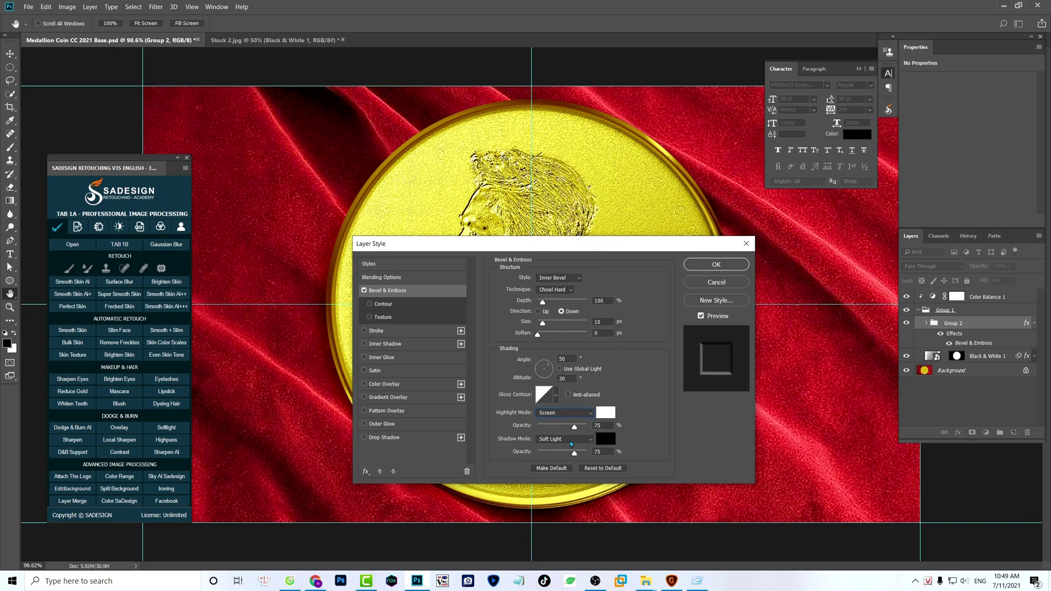
pyautogui.click(609, 429)
pyautogui.click(564, 439)
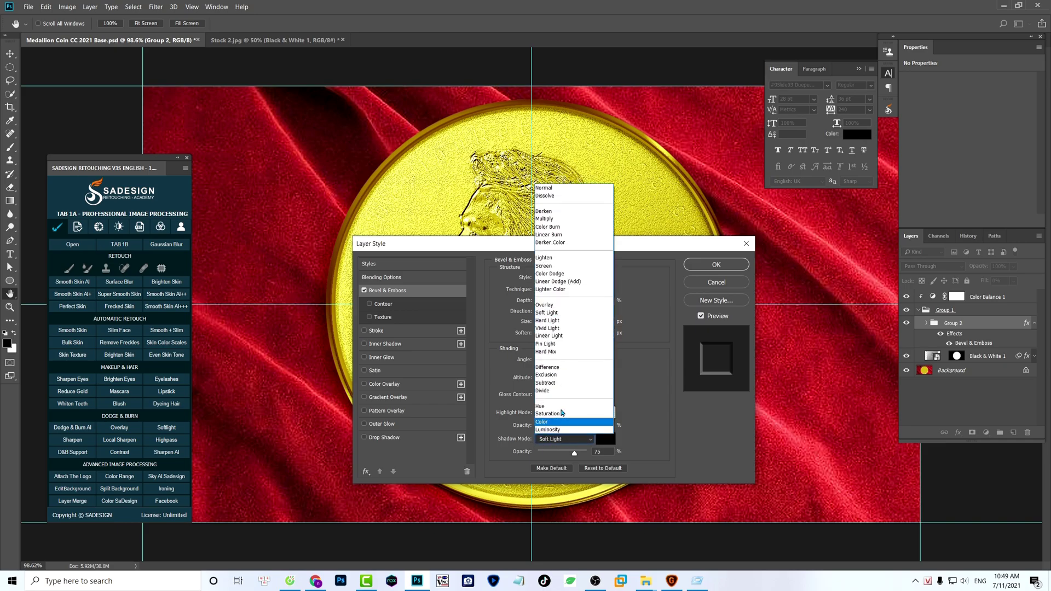
pyautogui.click(546, 219)
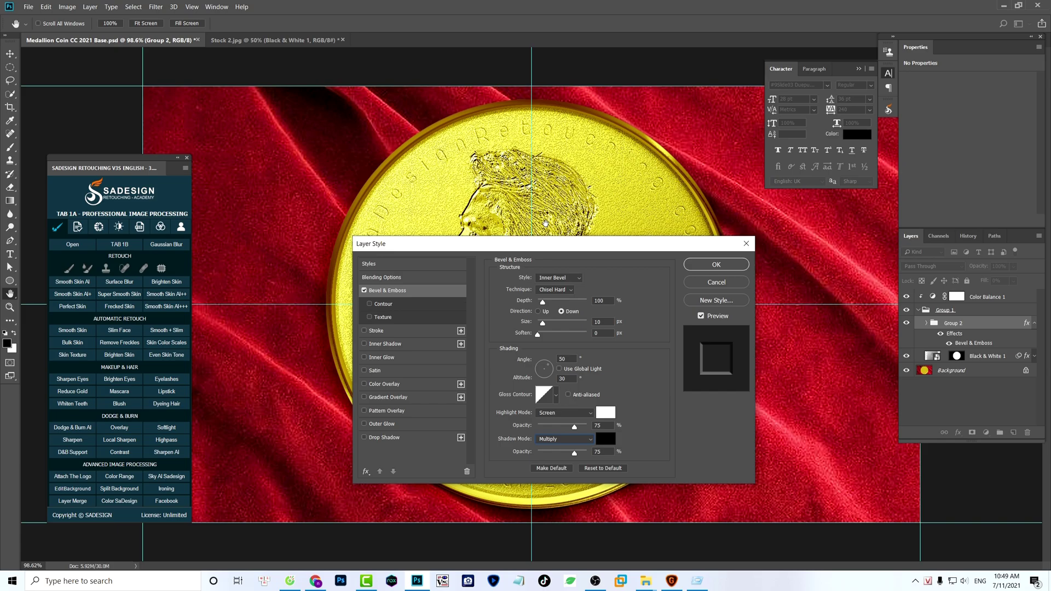
# - Add a Drop Shadow to the text group with a -140° angle, compare the preview, and apply the layer style
pyautogui.click(387, 438)
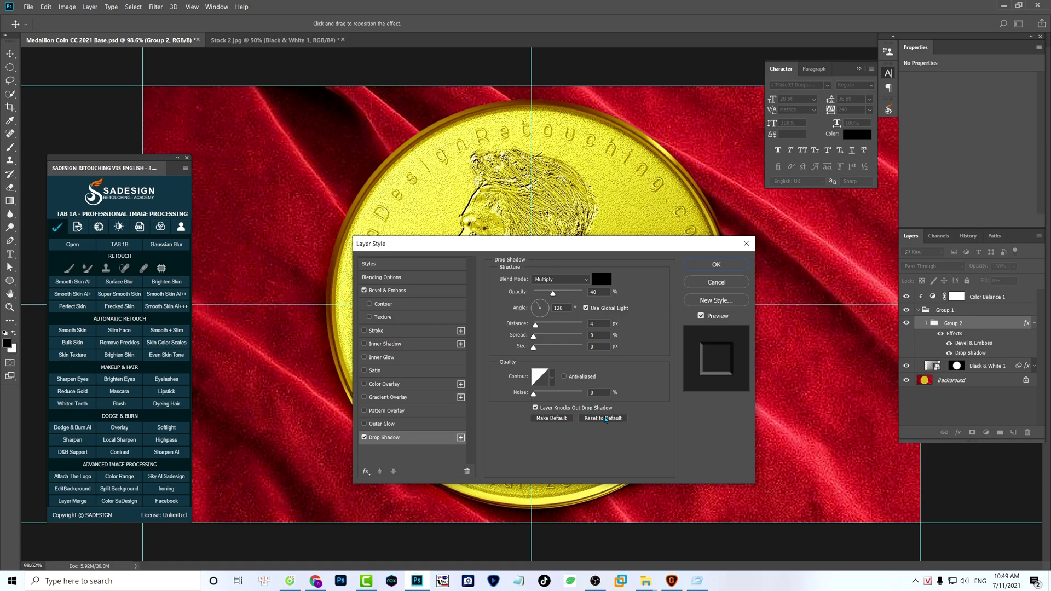
pyautogui.moveTo(567, 308); pyautogui.dragTo(503, 304)
pyautogui.write('140')
pyautogui.press('BackSpace')
pyautogui.press('BackSpace')
pyautogui.press('BackSpace')
pyautogui.write('-140')
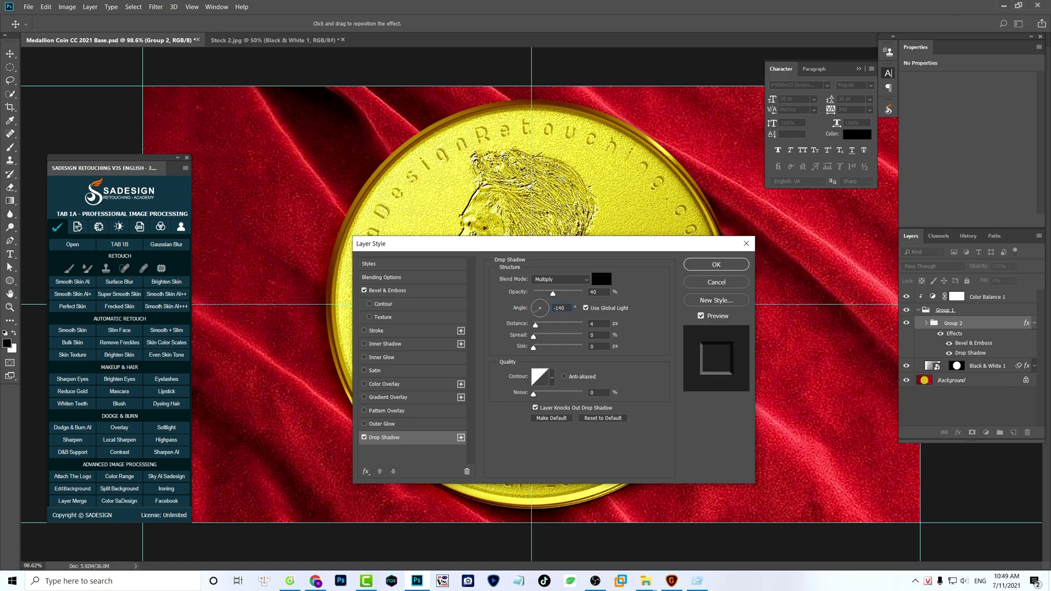
pyautogui.click(703, 316)
pyautogui.click(703, 317)
pyautogui.click(730, 266)
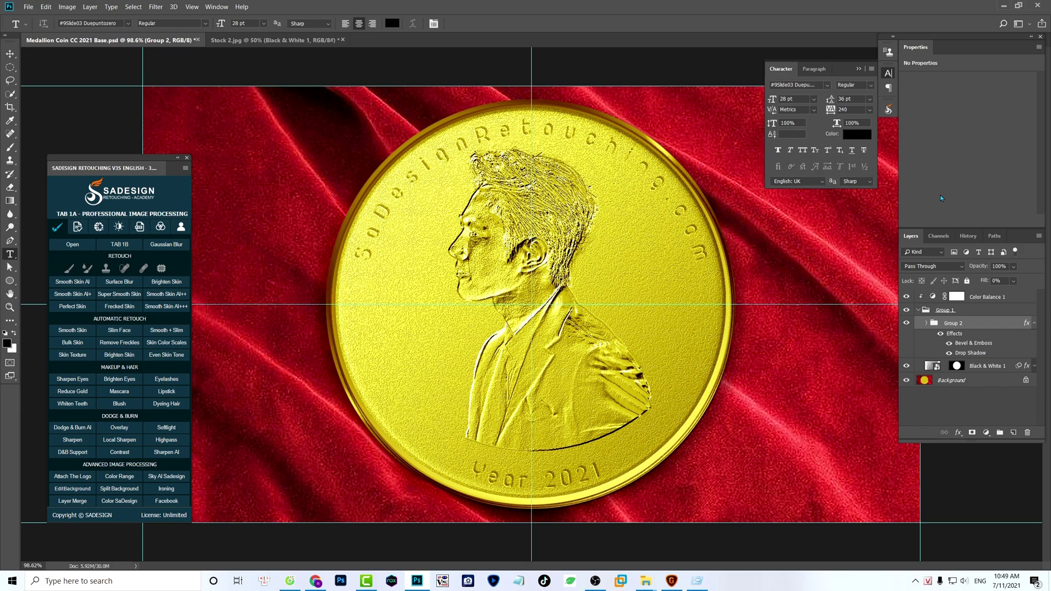
# - Compare the coin before and after the edits using the document's history states
pyautogui.click(977, 239)
pyautogui.moveTo(1041, 404); pyautogui.dragTo(1036, 278)
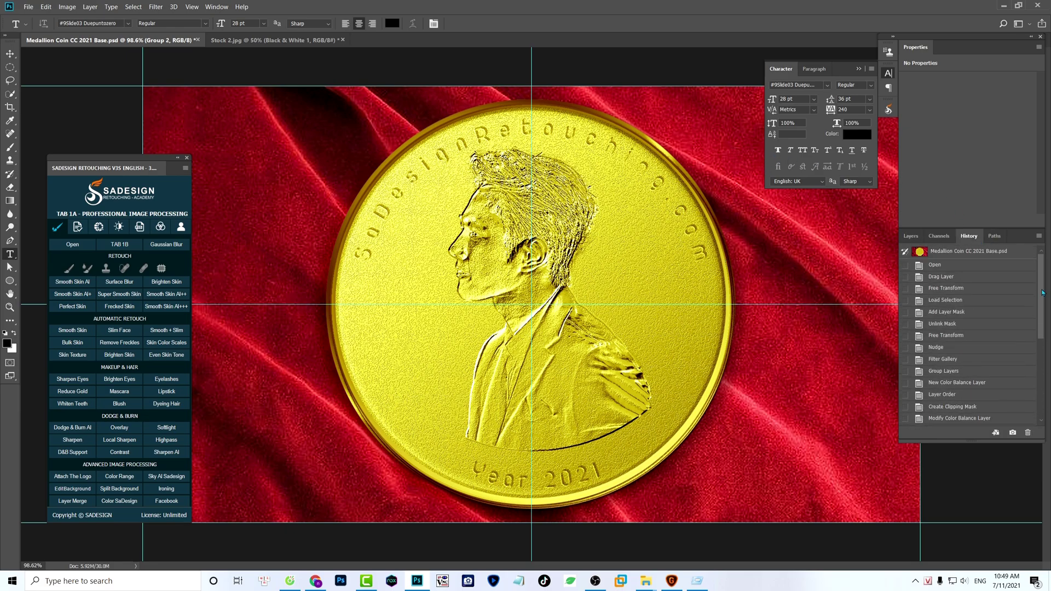
pyautogui.click(968, 313)
pyautogui.hotkey('ctrl', 'z')
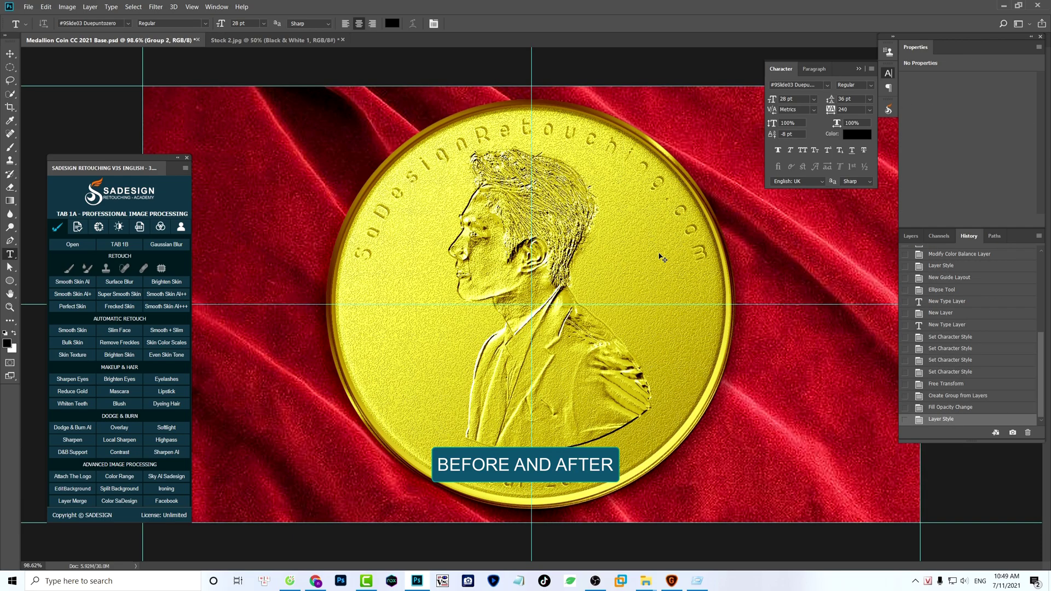
pyautogui.hotkey('ctrl', 'z')
pyautogui.hotkey('ctrl', 'z')
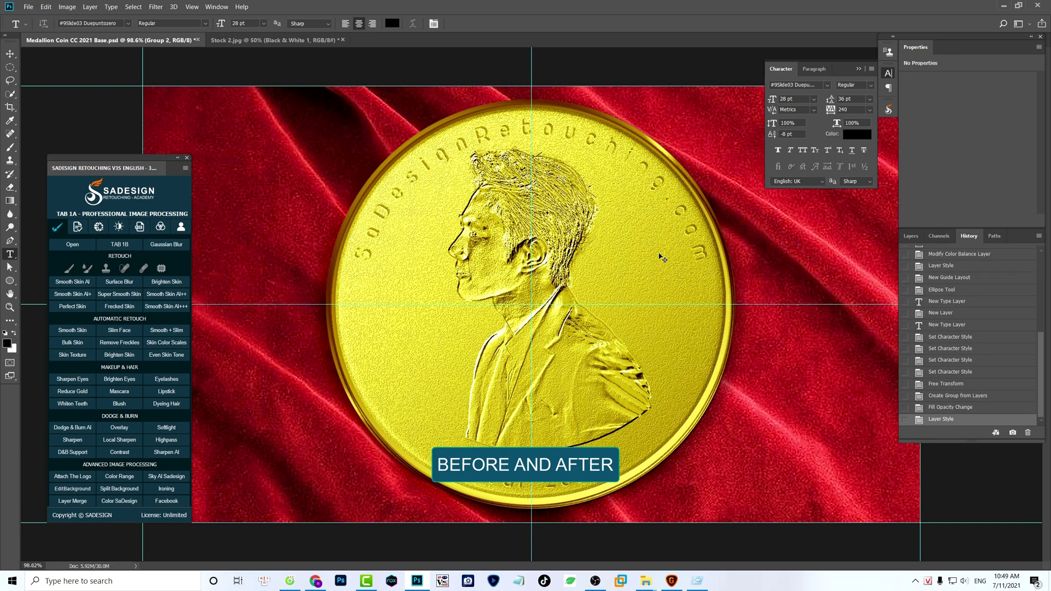